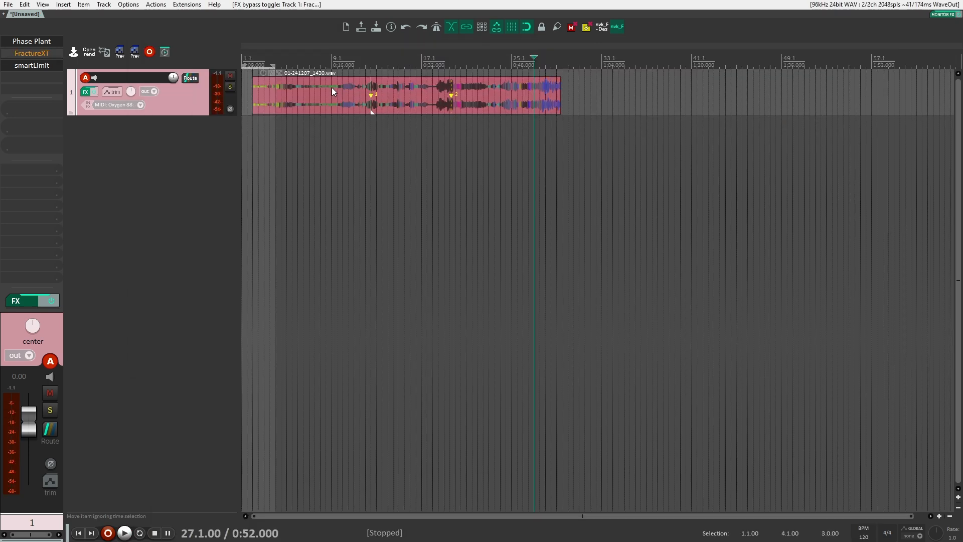
Split the recorded item on track 1 at four points, including 9.1.00 and 18.1.00, to make five items.
{"action": "left_click", "coordinate": [332, 88]}
{"action": "key", "text": "s"}
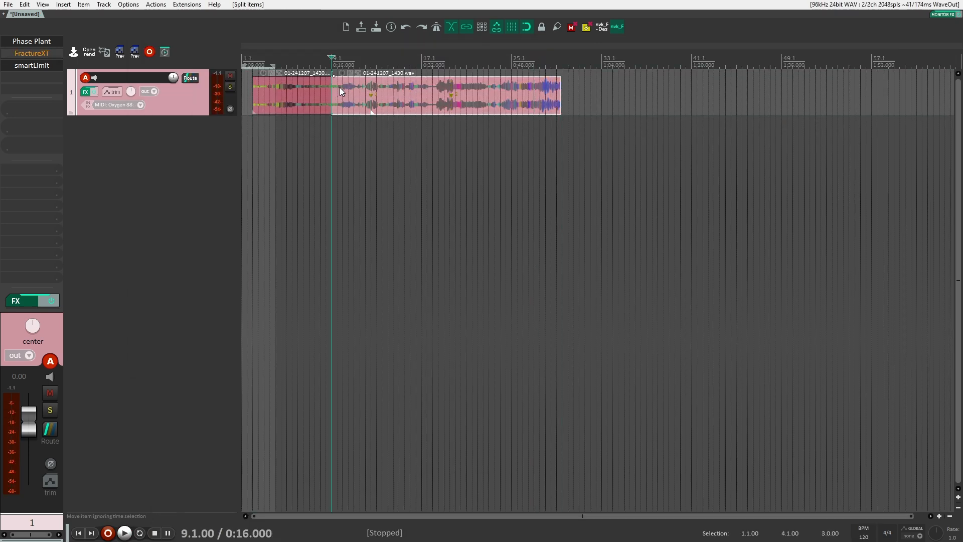
{"action": "left_click", "coordinate": [391, 88]}
{"action": "key", "text": "s"}
{"action": "left_click", "coordinate": [435, 83]}
{"action": "key", "text": "s"}
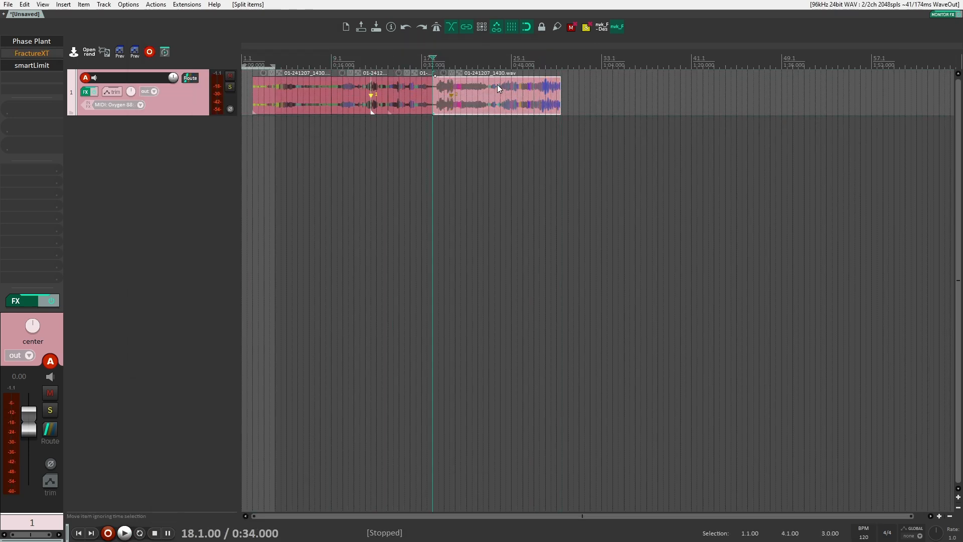
{"action": "left_click", "coordinate": [497, 85]}
{"action": "key", "text": "s"}
Organize the five split items on track 1 by length with gaps between them.
{"action": "left_click", "coordinate": [471, 122]}
{"action": "left_click_drag", "start_coordinate": [584, 95], "coordinate": [294, 96]}
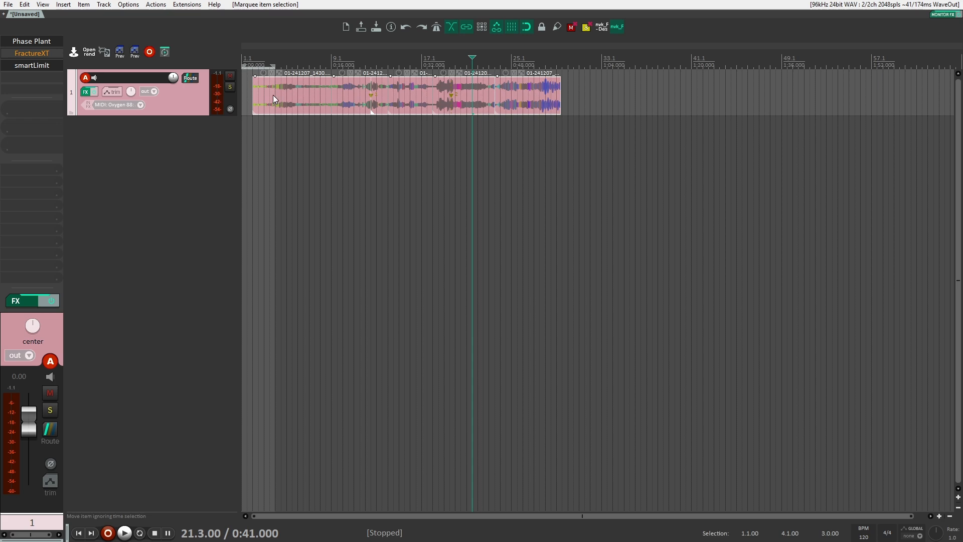
{"action": "key", "text": "shift+s"}
{"action": "left_click", "coordinate": [613, 96]}
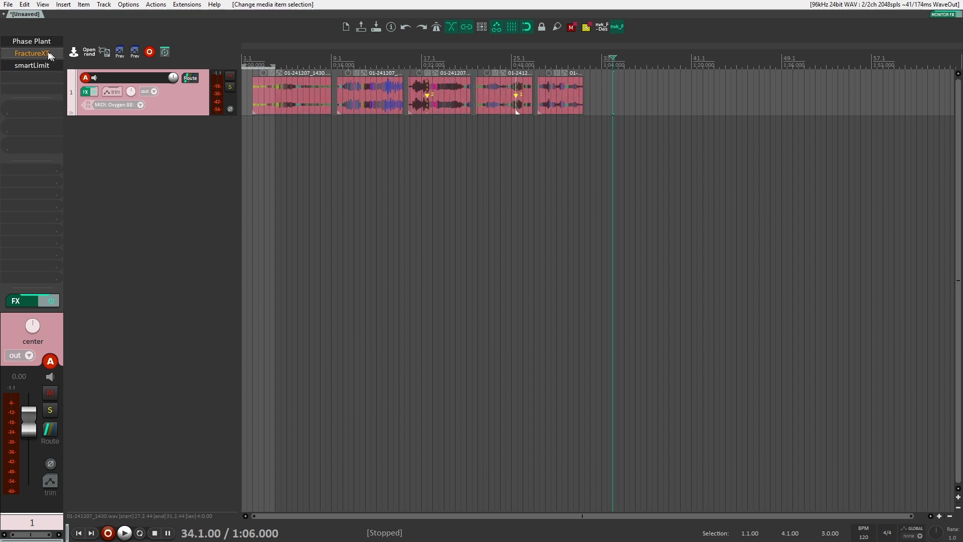
Add the Portal effect to track 1 ahead of FractureXT, choosing from its Chaos presets.
{"action": "left_click_drag", "start_coordinate": [308, 133], "coordinate": [533, 96]}
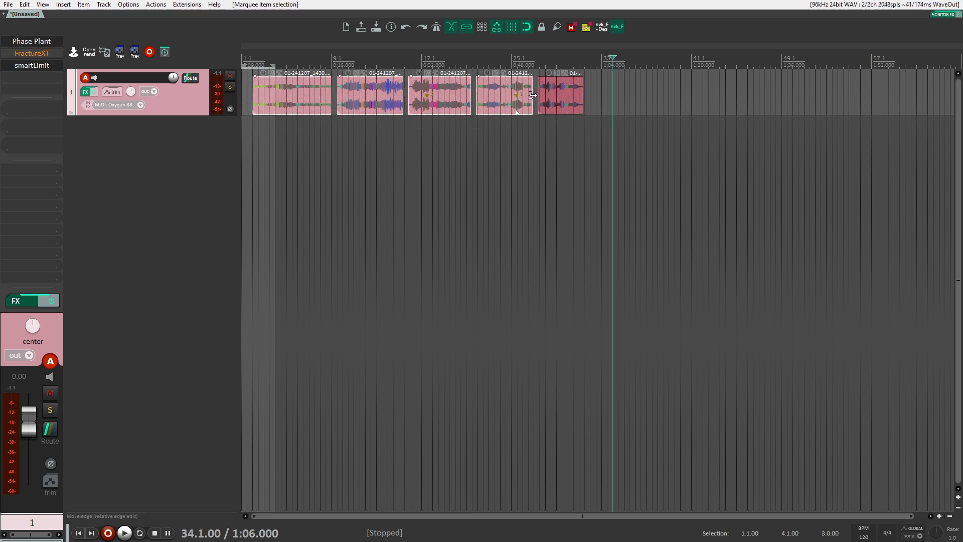
{"action": "left_click", "coordinate": [34, 65]}
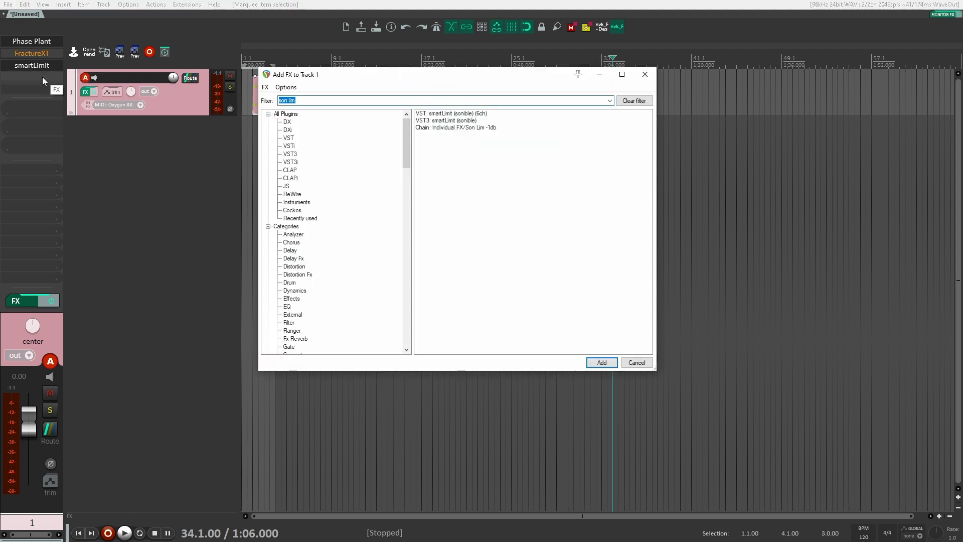
{"action": "left_click", "coordinate": [43, 77]}
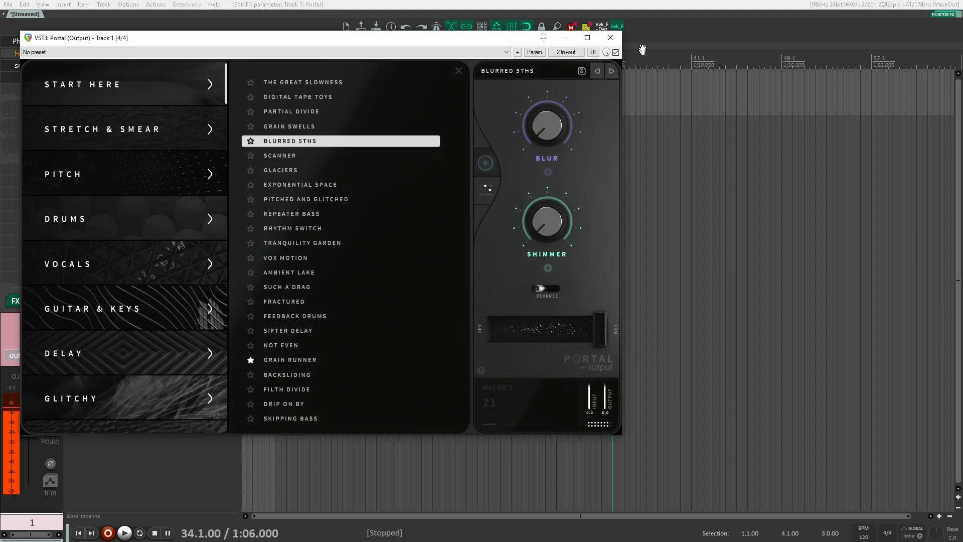
{"action": "scroll", "coordinate": [139, 286], "scroll_direction": "down", "scroll_amount": 5}
{"action": "left_click", "coordinate": [128, 336]}
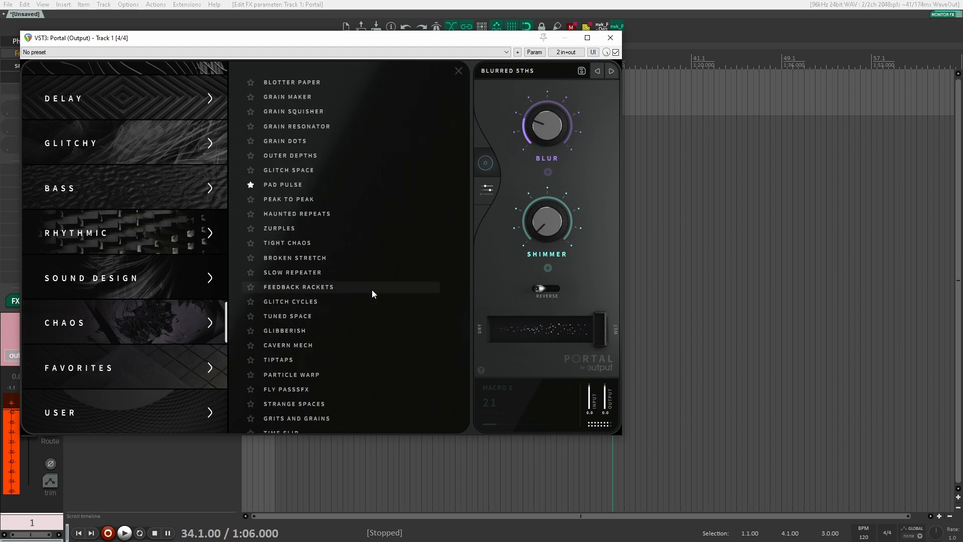
{"action": "key", "text": "Escape"}
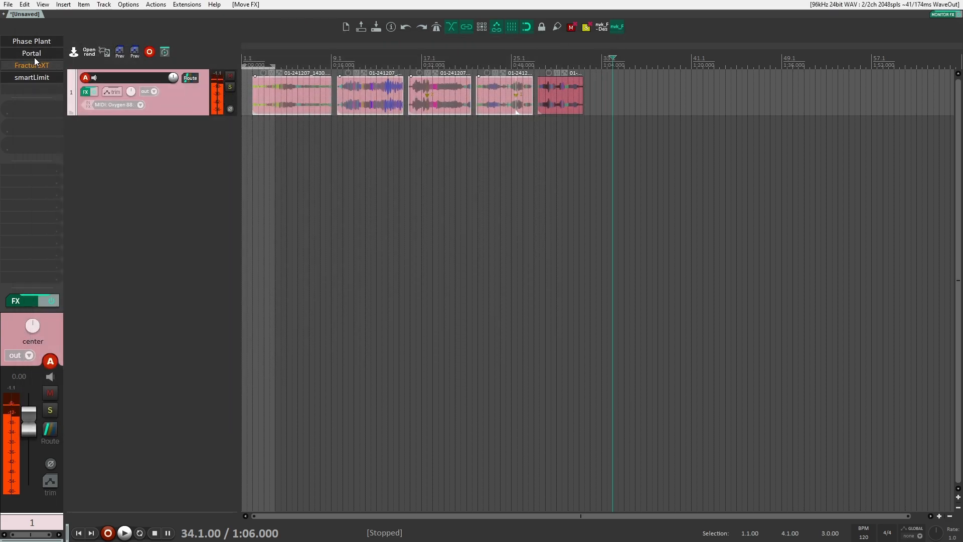
Record a new take on track 1 from 34.1.00 and split it into sections, including a cut at 38.1.00.
{"action": "key", "text": "ctrl+r"}
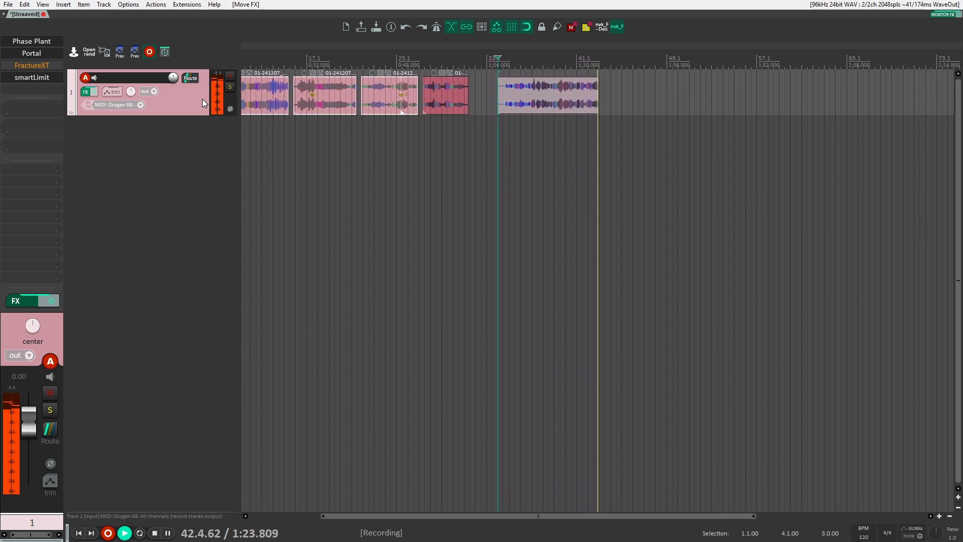
{"action": "key", "text": "space"}
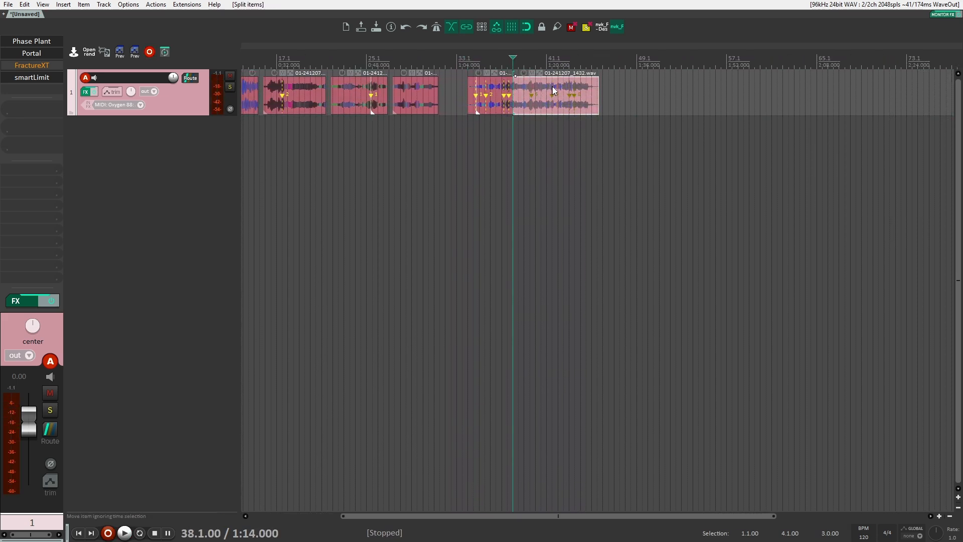
{"action": "left_click_drag", "start_coordinate": [545, 95], "coordinate": [483, 89]}
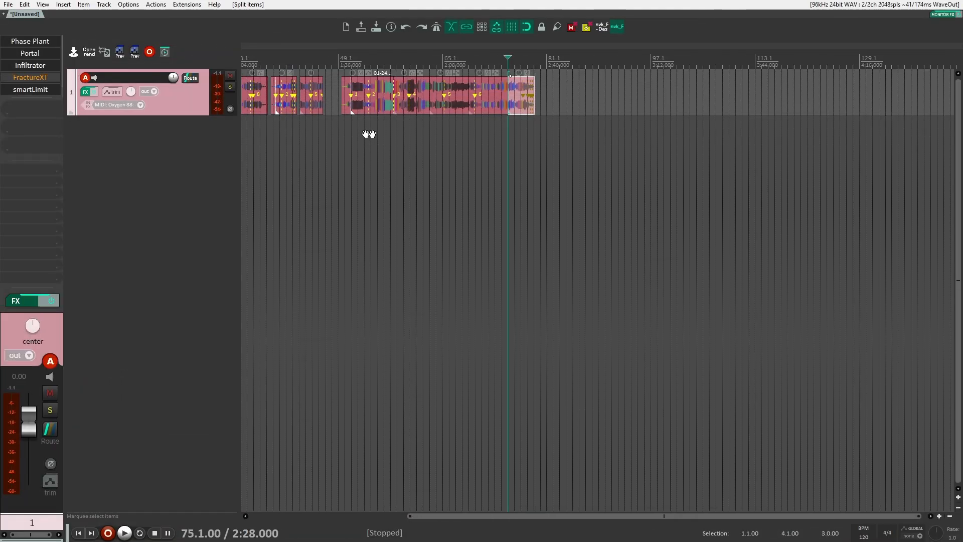
Organize the split items of the third recording on track 1 by length.
{"action": "scroll", "coordinate": [799, 118], "scroll_direction": "up", "scroll_amount": 3}
{"action": "left_click_drag", "start_coordinate": [818, 126], "coordinate": [586, 90]}
{"action": "key", "text": "o"}
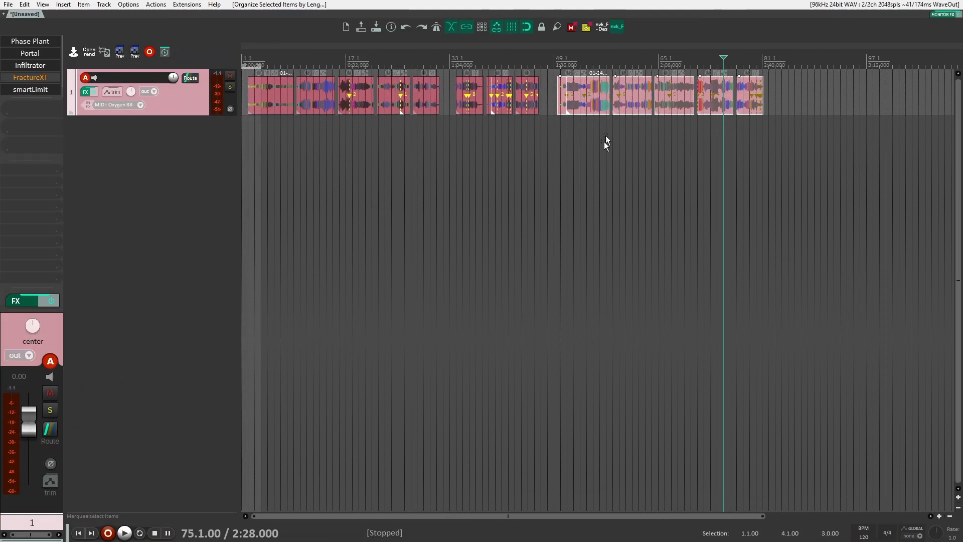
{"action": "left_click", "coordinate": [597, 152]}
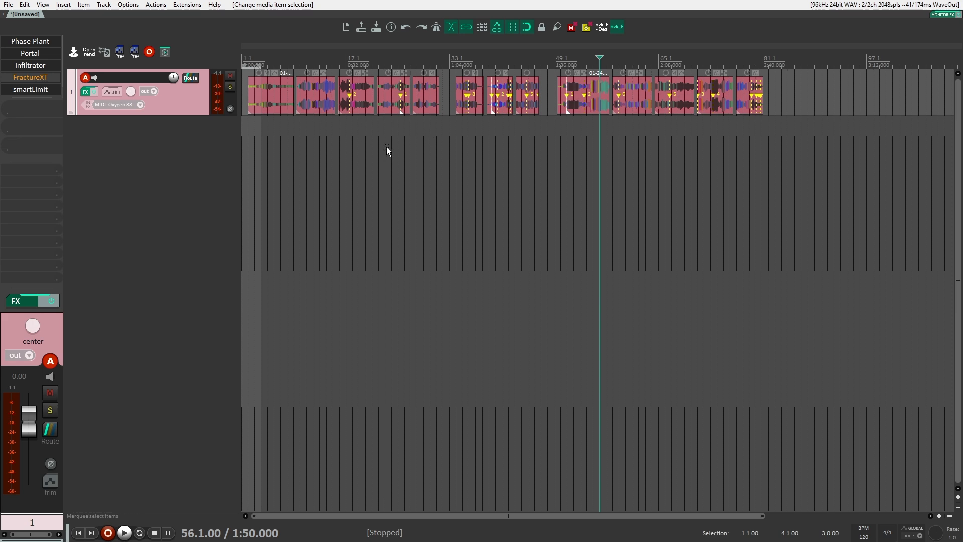
Move all the media items from track 1 onto a new track below it.
{"action": "key", "text": "ctrl+a"}
{"action": "left_click_drag", "start_coordinate": [752, 106], "coordinate": [751, 142]}
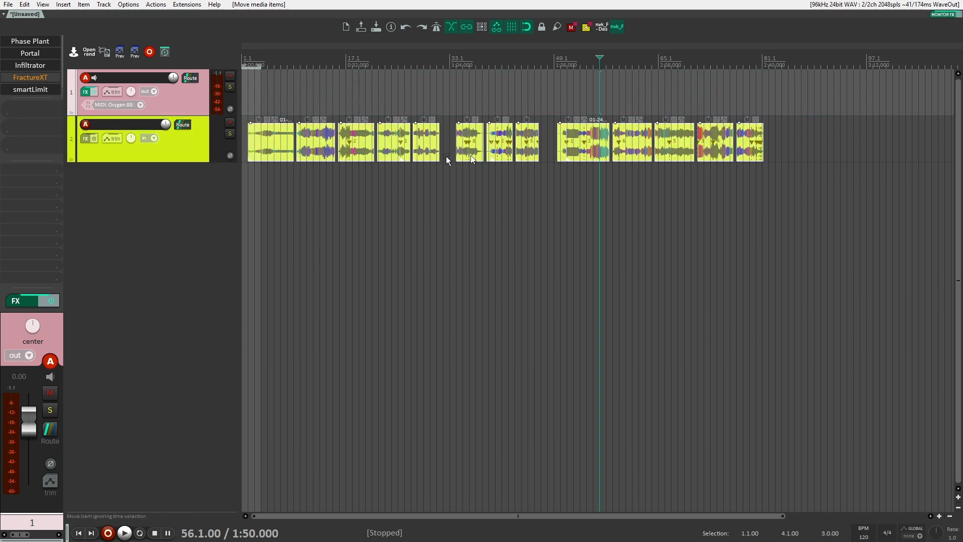
{"action": "left_click", "coordinate": [448, 160]}
Add the Snap Heap plug-in to track 2.
{"action": "double_click", "coordinate": [17, 65]}
{"action": "type", "text": "snap"}
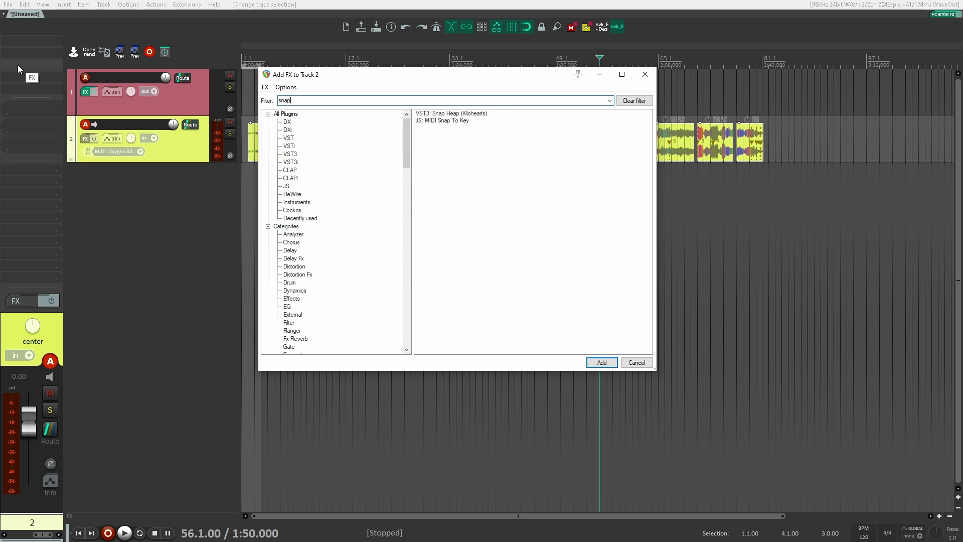
{"action": "key", "text": "Return"}
Add an LFO modulator in Snap Heap and bend its falling slope into an inward decay curve.
{"action": "left_click", "coordinate": [66, 441]}
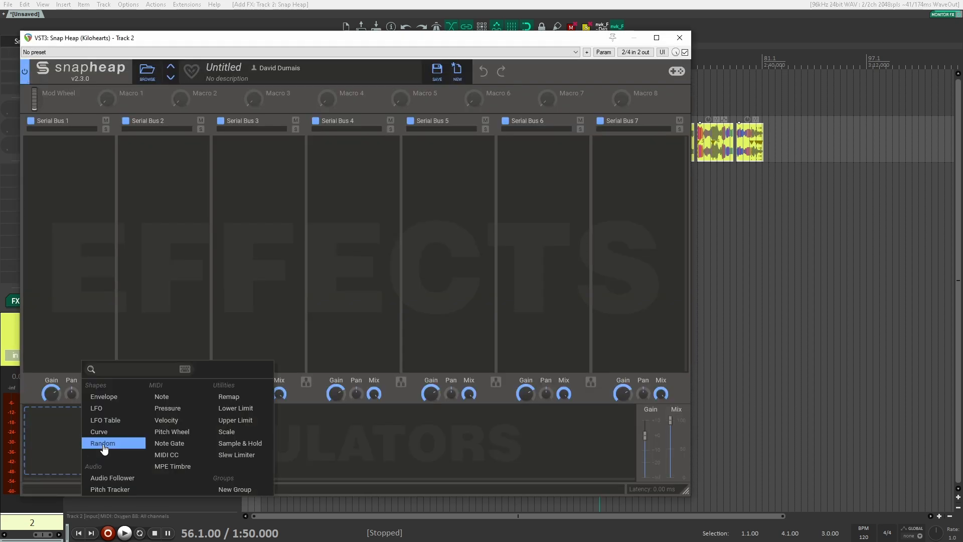
{"action": "left_click", "coordinate": [97, 408]}
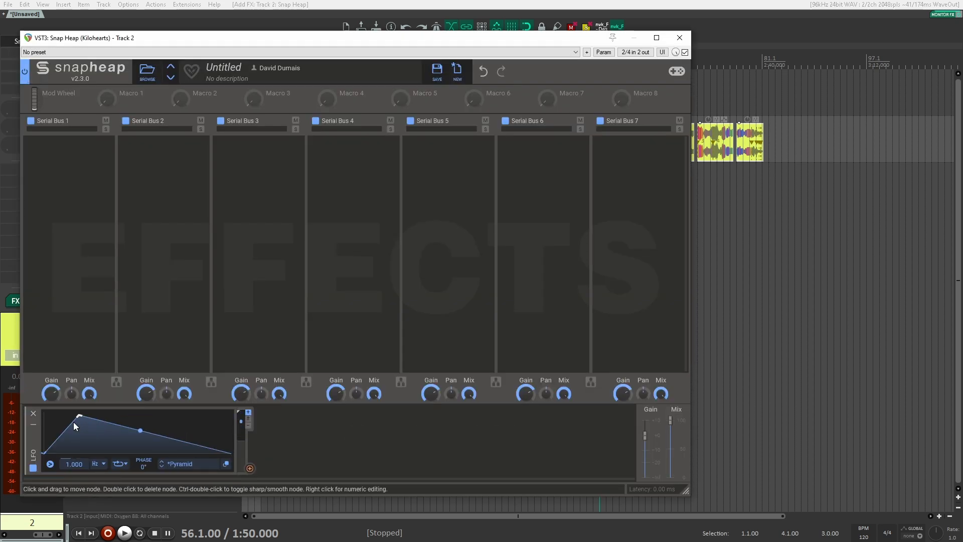
{"action": "left_click_drag", "start_coordinate": [148, 437], "coordinate": [147, 451]}
Add an Audio Follower with +3.00 dB gain and 10.00 s release, and assign it to retrigger the LFO in one-shot mode.
{"action": "left_click", "coordinate": [333, 412]}
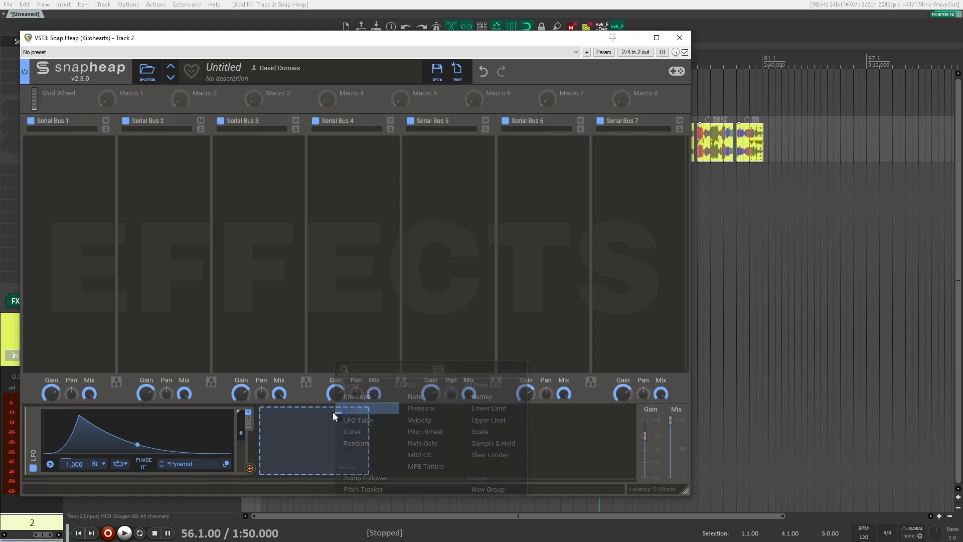
{"action": "left_click", "coordinate": [377, 479]}
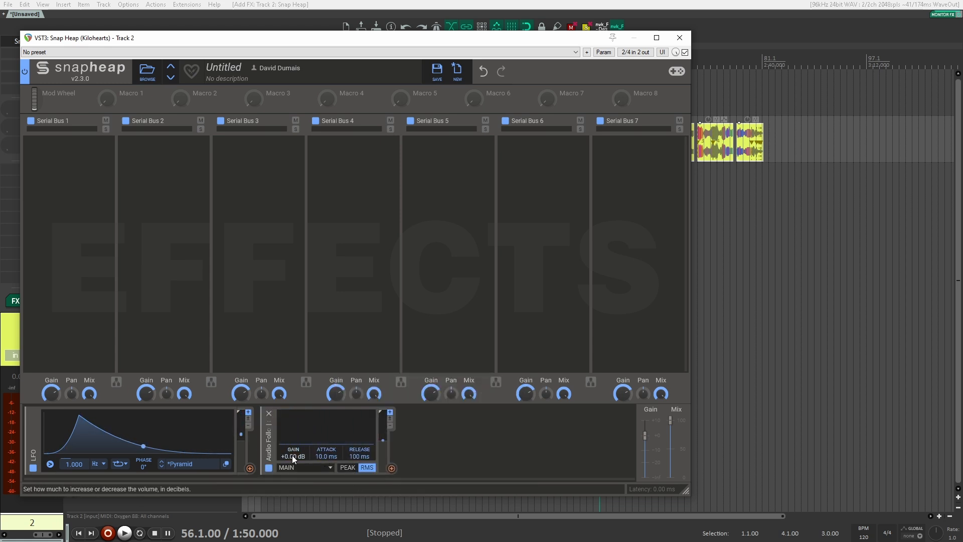
{"action": "left_click_drag", "start_coordinate": [292, 456], "coordinate": [291, 448]}
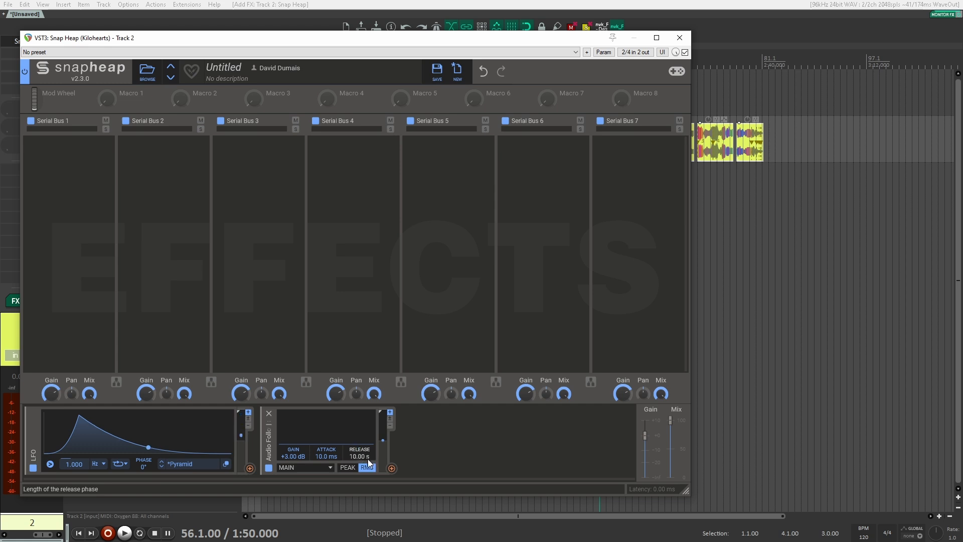
{"action": "left_click_drag", "start_coordinate": [392, 467], "coordinate": [50, 471]}
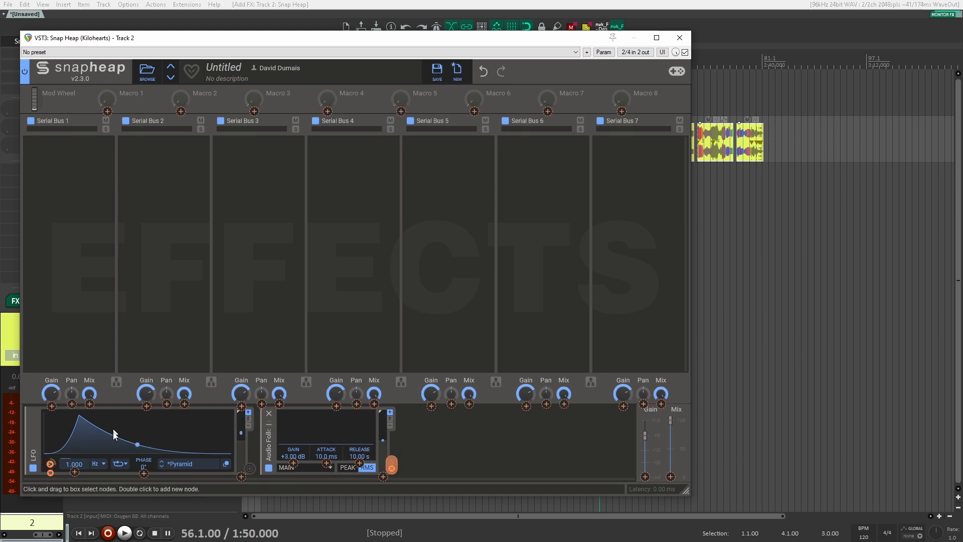
{"action": "left_click", "coordinate": [120, 463]}
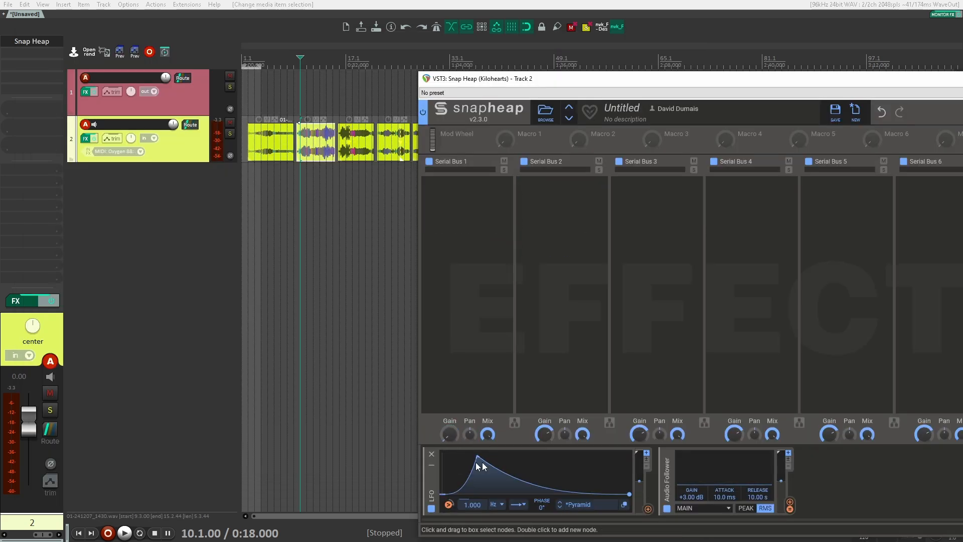
Assign the LFO to Serial Bus 1's gain and the Shapertable's Drive and Mix, and audition the result.
{"action": "key", "text": "space"}
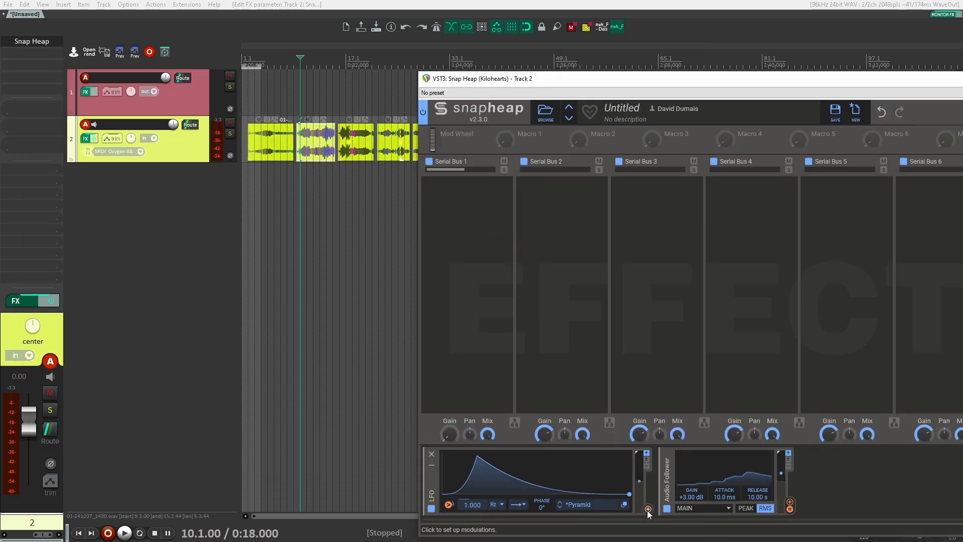
{"action": "left_click_drag", "start_coordinate": [647, 508], "coordinate": [449, 434]}
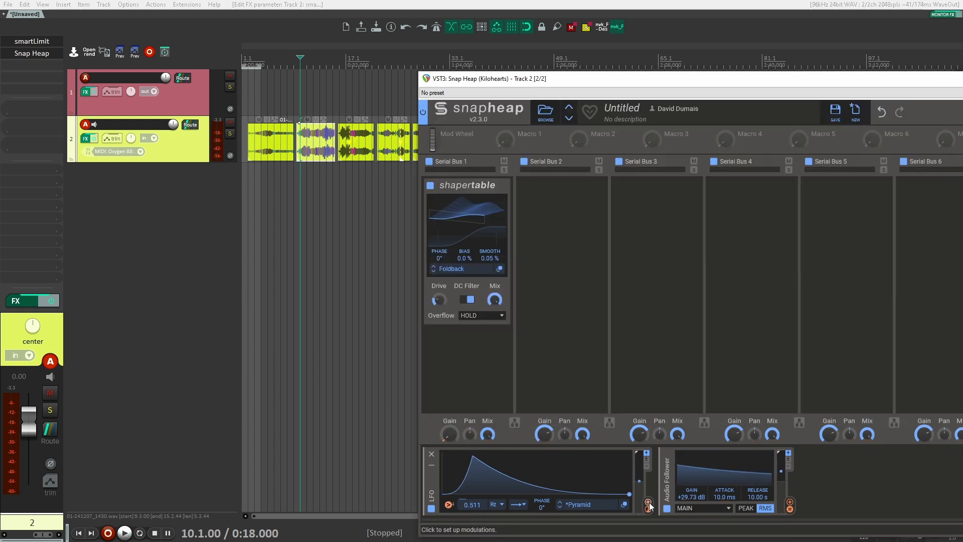
{"action": "left_click_drag", "start_coordinate": [647, 507], "coordinate": [453, 295]}
{"action": "key", "text": "space"}
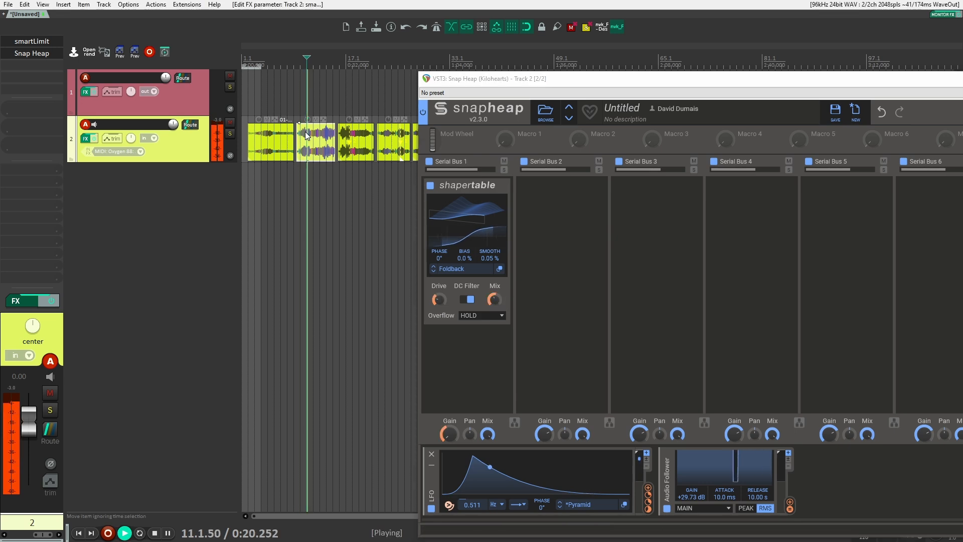
{"action": "key", "text": "space"}
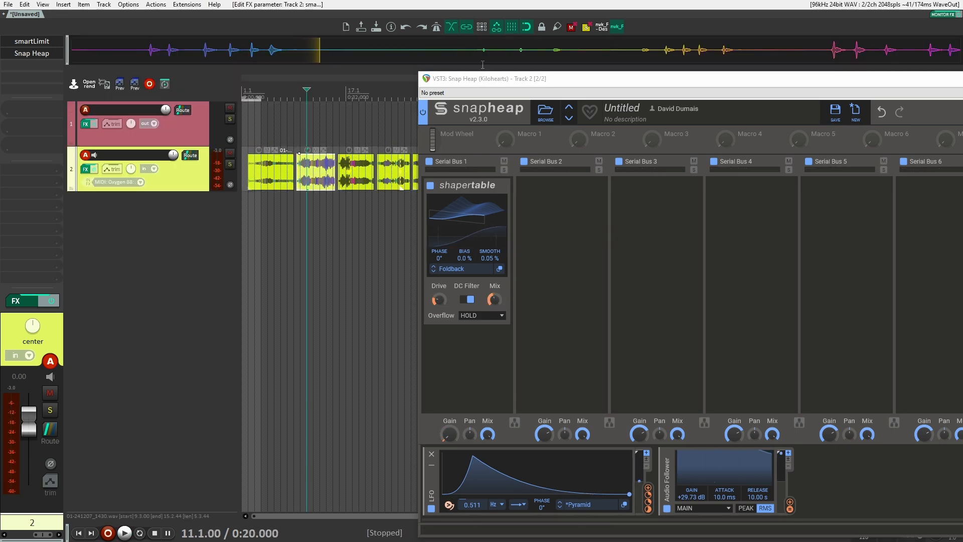
Close the Snap Heap and smart:limit plug-in windows.
{"action": "left_click_drag", "start_coordinate": [889, 79], "coordinate": [573, 95]}
{"action": "left_click", "coordinate": [758, 94]}
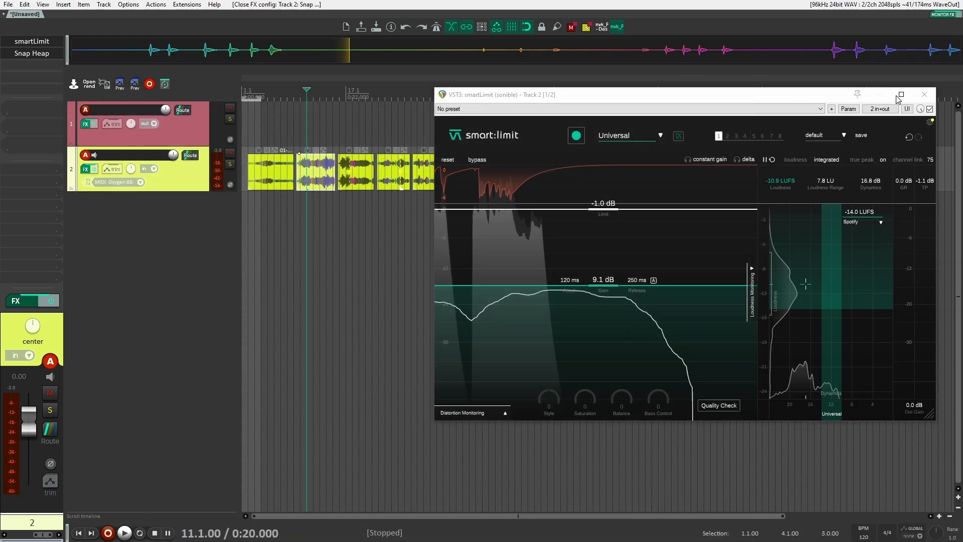
{"action": "left_click", "coordinate": [925, 95]}
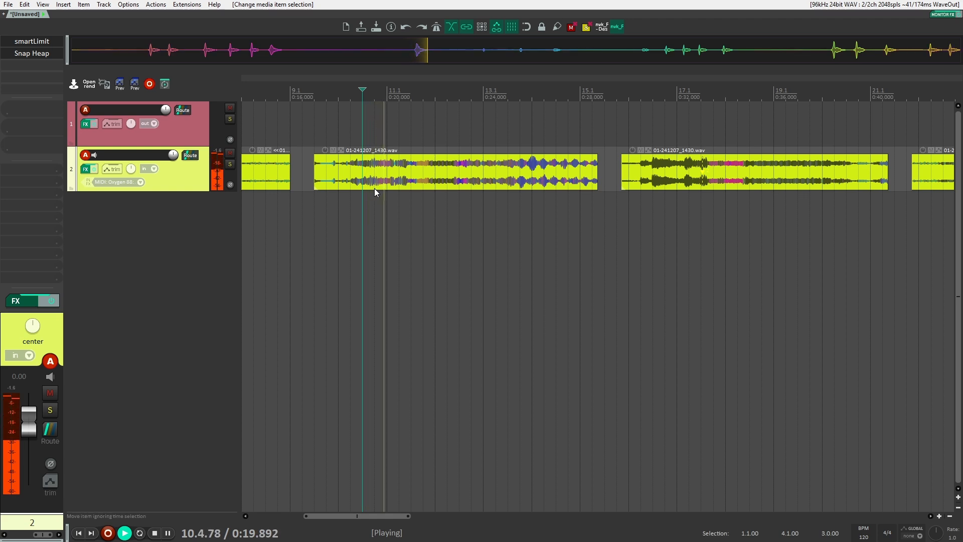
Play the second clip on track 2 from several positions to capture triggered hits in the sampler.
{"action": "left_click", "coordinate": [431, 194]}
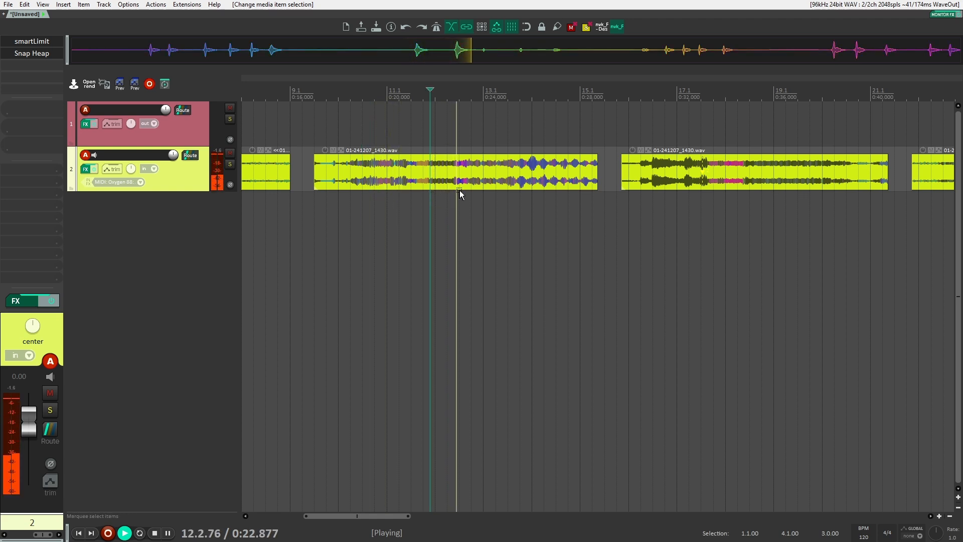
{"action": "left_click", "coordinate": [511, 191]}
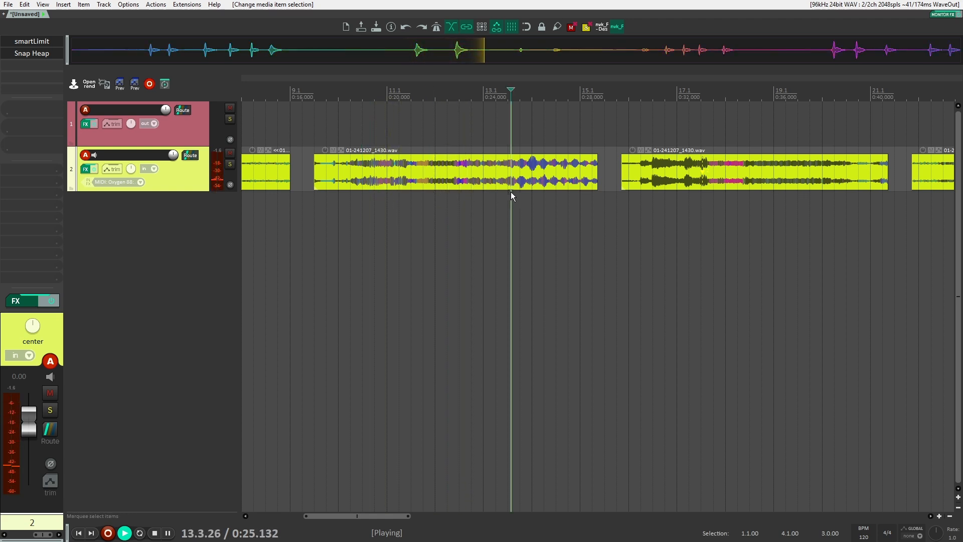
{"action": "left_click", "coordinate": [562, 191]}
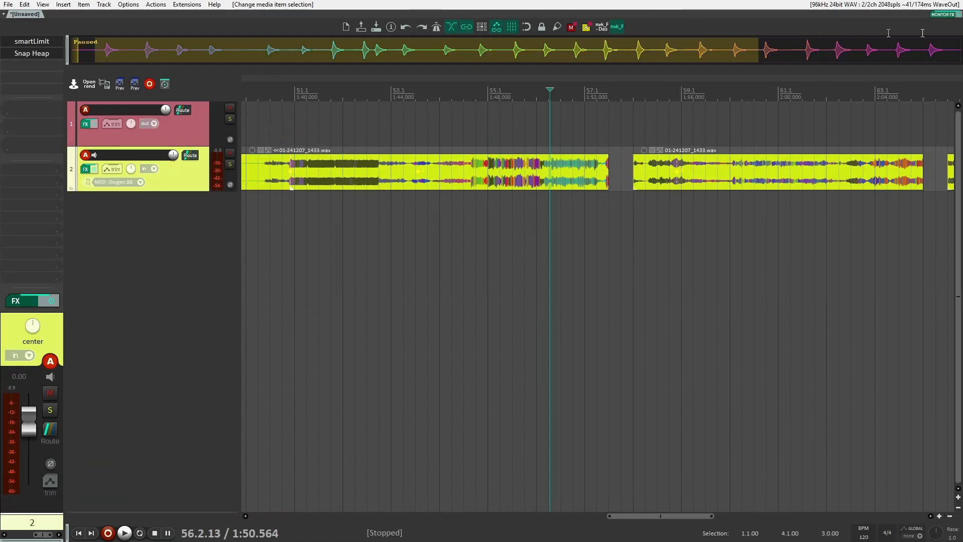
Place the first captured stretch of sampler audio on a new track below track 2.
{"action": "left_click", "coordinate": [843, 212]}
{"action": "left_click", "coordinate": [816, 169]}
{"action": "left_click", "coordinate": [802, 131]}
{"action": "left_click", "coordinate": [788, 128]}
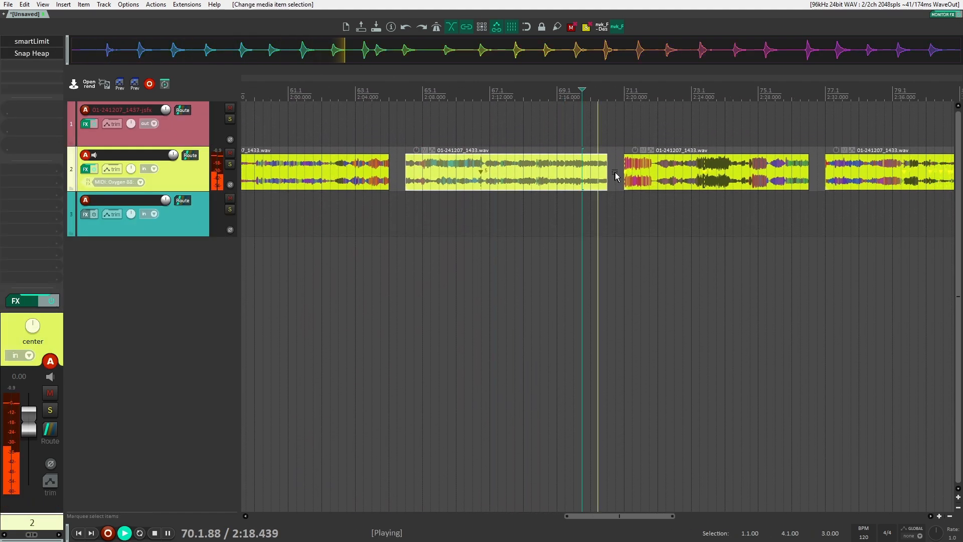
Capture another pass of hits by playing track 2 clips from several positions, and place the captured audio on track 3.
{"action": "left_click", "coordinate": [518, 173]}
{"action": "left_click", "coordinate": [590, 173]}
{"action": "left_click", "coordinate": [591, 174]}
{"action": "left_click", "coordinate": [590, 174]}
{"action": "key", "text": "space"}
{"action": "left_click_drag", "start_coordinate": [833, 55], "coordinate": [101, 57]}
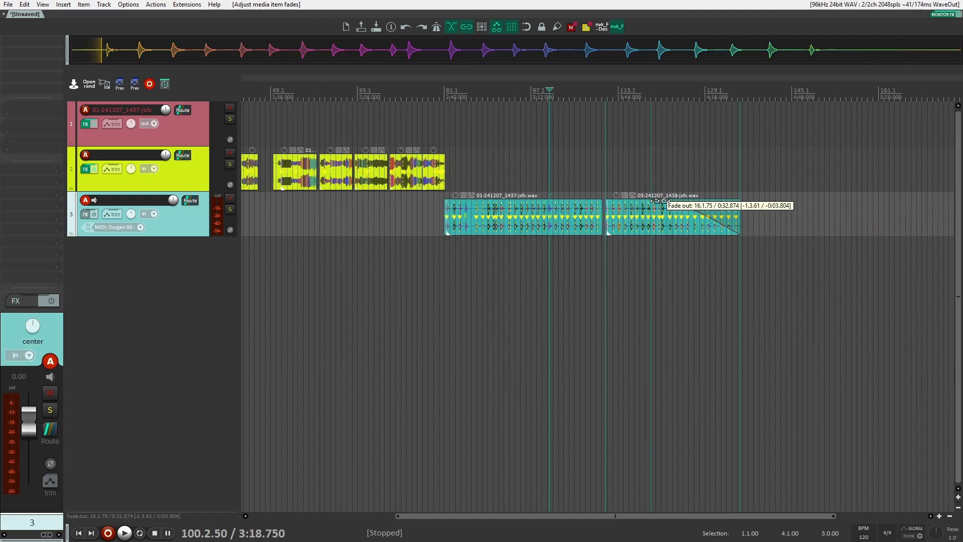
Apply a dynamic split to the two captured clips on track 3 to cut them into separate hits.
{"action": "left_click_drag", "start_coordinate": [792, 389], "coordinate": [570, 210]}
{"action": "key", "text": "d"}
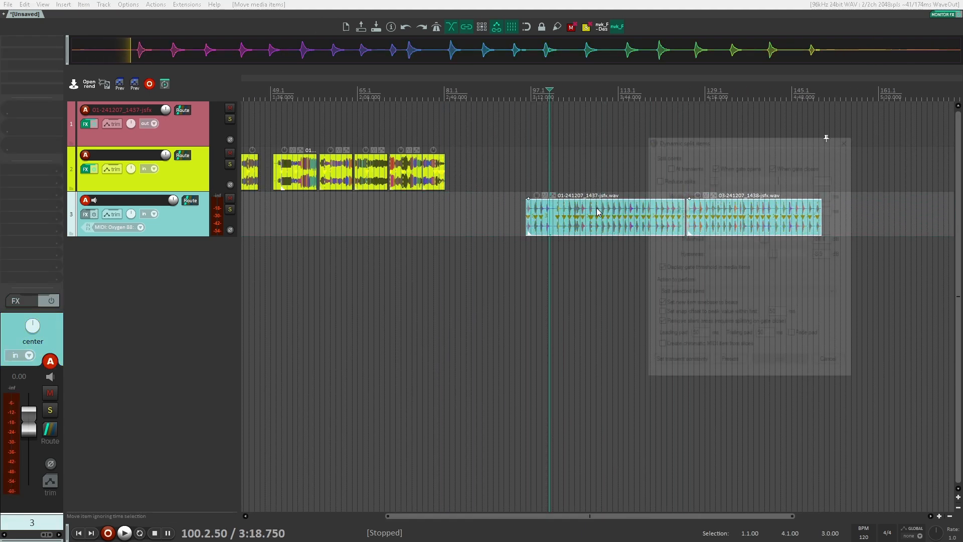
{"action": "key", "text": "Return"}
{"action": "left_click", "coordinate": [798, 362]}
{"action": "scroll", "coordinate": [682, 273], "scroll_direction": "up", "scroll_amount": 5}
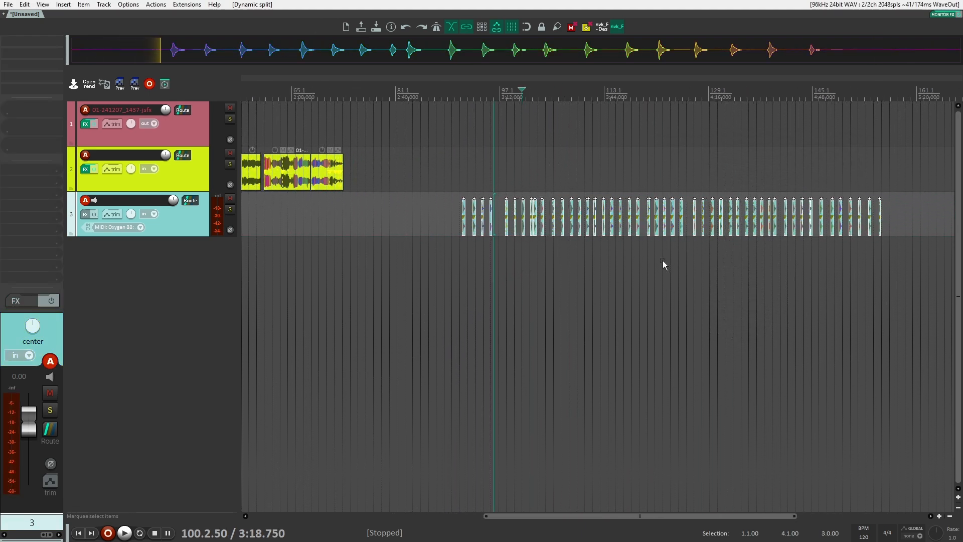
Organize the split hits by length and delete the six shortest ones at the end of track 3.
{"action": "key", "text": "o"}
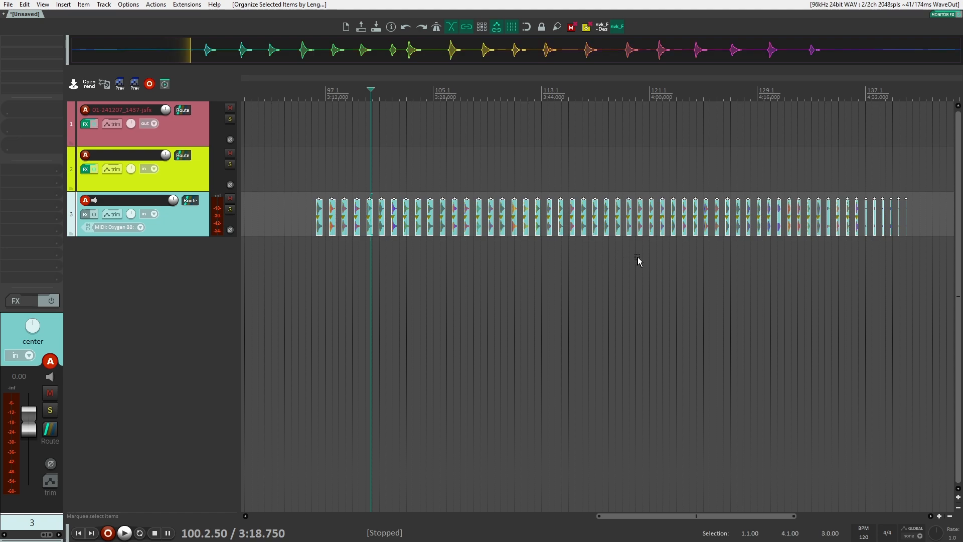
{"action": "scroll", "coordinate": [638, 261], "scroll_direction": "up", "scroll_amount": 6}
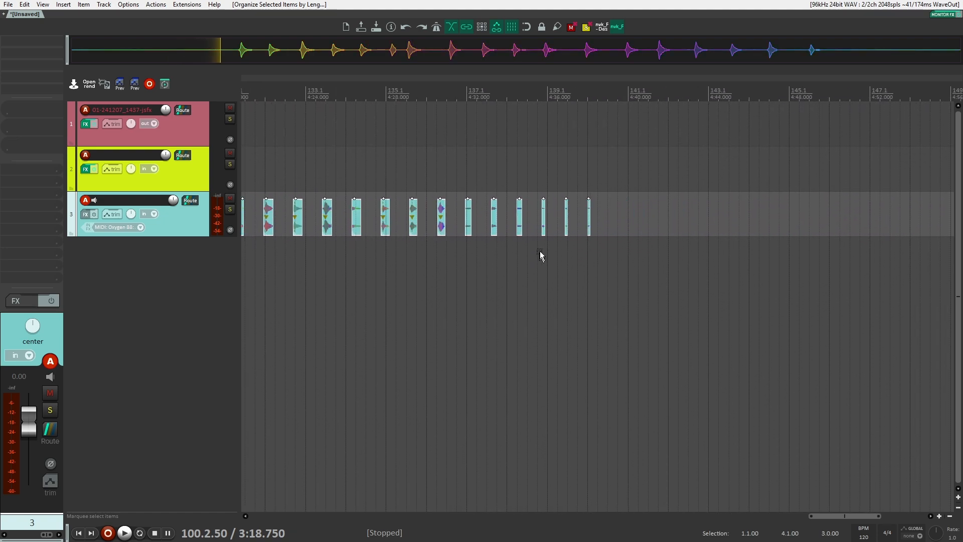
{"action": "left_click_drag", "start_coordinate": [639, 178], "coordinate": [464, 247]}
{"action": "key", "text": "Delete"}
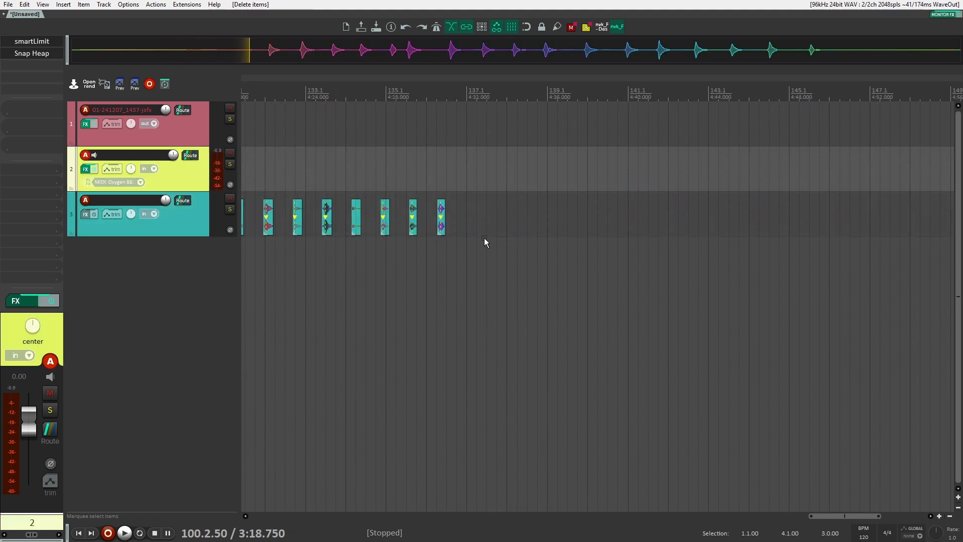
Select all the remaining separated hits on track 3.
{"action": "scroll", "coordinate": [548, 254], "scroll_direction": "left", "scroll_amount": 2}
{"action": "scroll", "coordinate": [549, 250], "scroll_direction": "down", "scroll_amount": 1}
{"action": "left_click_drag", "start_coordinate": [793, 218], "coordinate": [370, 203]}
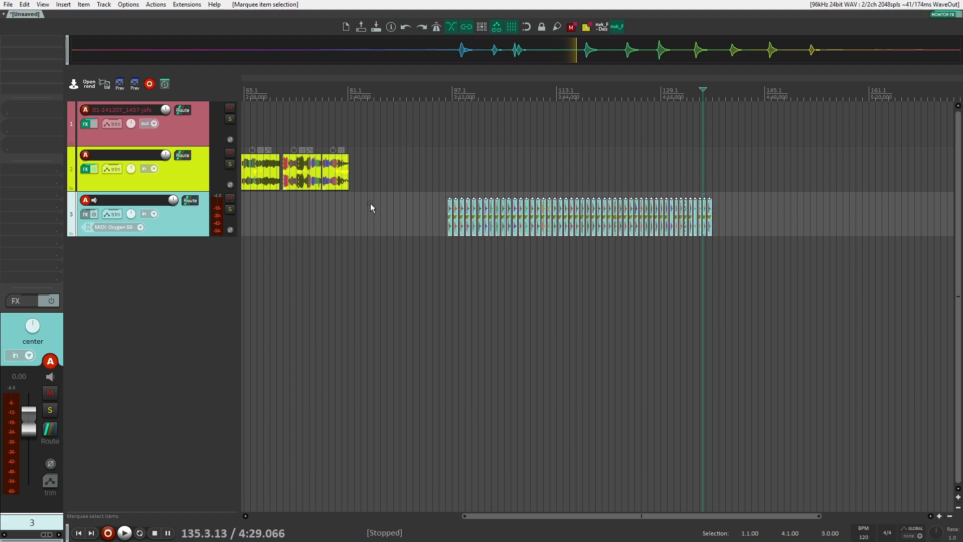
{"action": "key", "text": "shift+r"}
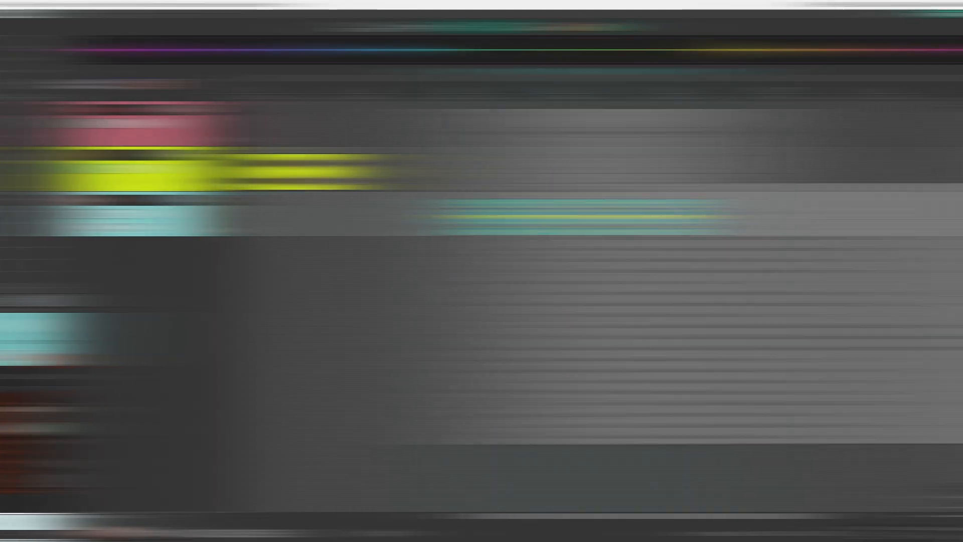
Place the edit cursor in the first clip of track 2 and add the VST3 Portal plug-in to that track.
{"action": "key", "text": "Up"}
{"action": "key", "text": "Down"}
{"action": "key", "text": "Up"}
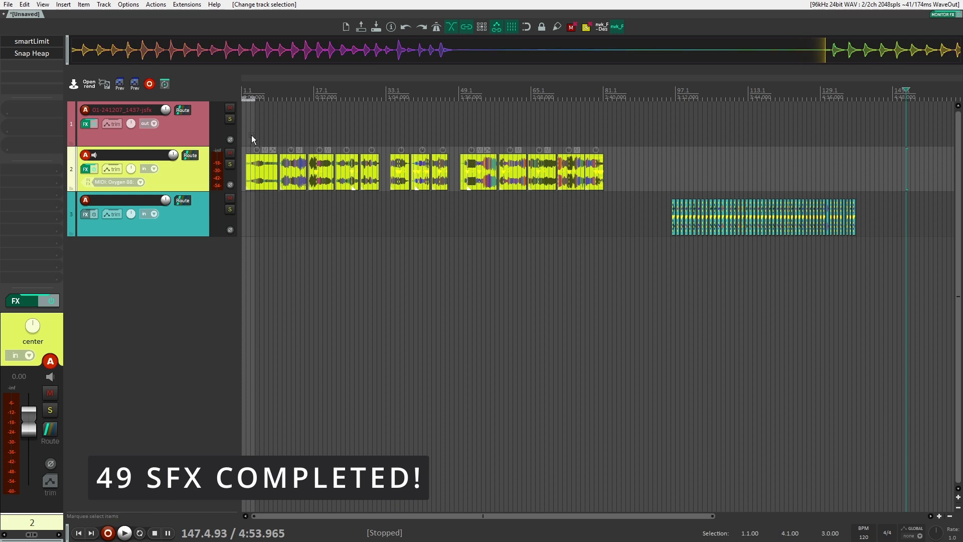
{"action": "left_click", "coordinate": [251, 135]}
{"action": "left_click", "coordinate": [43, 68]}
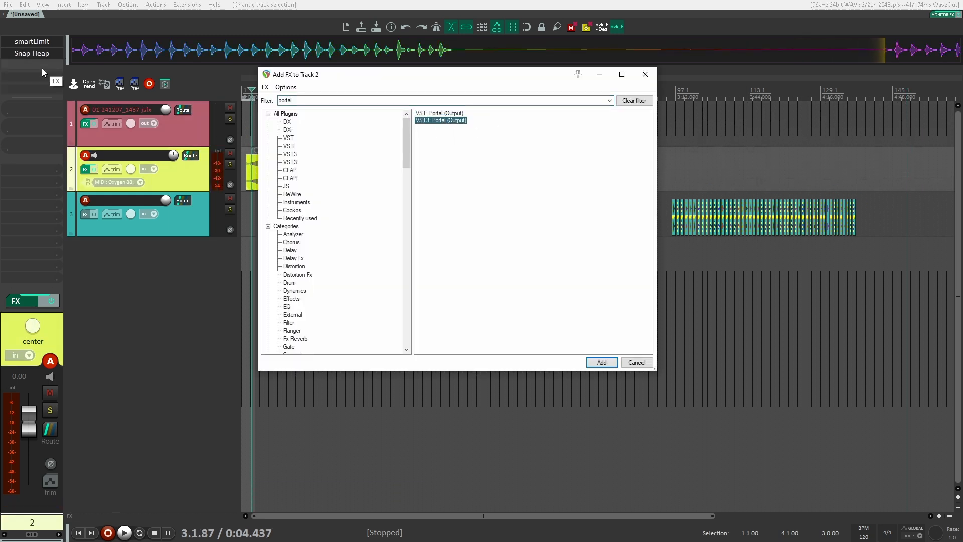
{"action": "key", "text": "Return"}
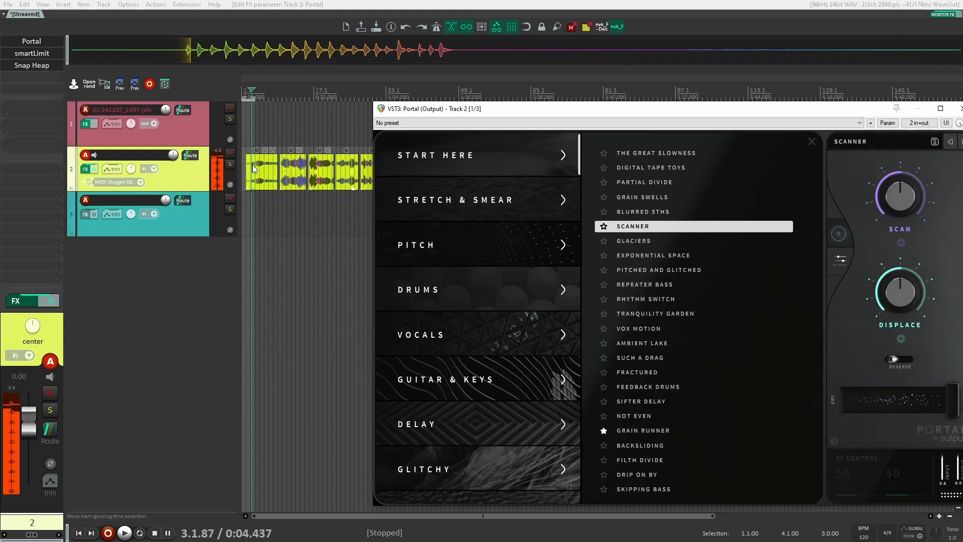
Play the track 2 clips through the new effect chain to capture another pass of hits in the sampler.
{"action": "left_click", "coordinate": [259, 166]}
{"action": "key", "text": "space"}
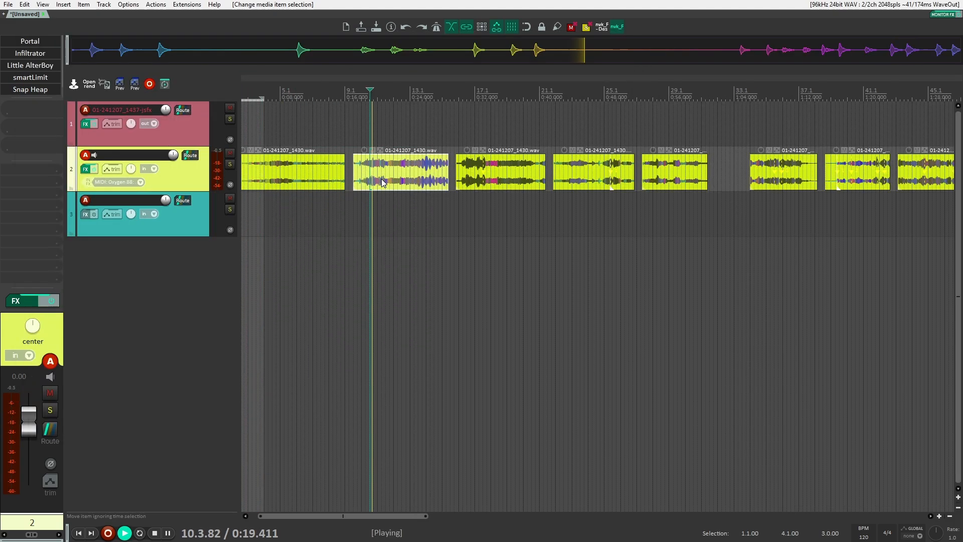
{"action": "scroll", "coordinate": [382, 182], "scroll_direction": "up", "scroll_amount": 3}
{"action": "key", "text": "space"}
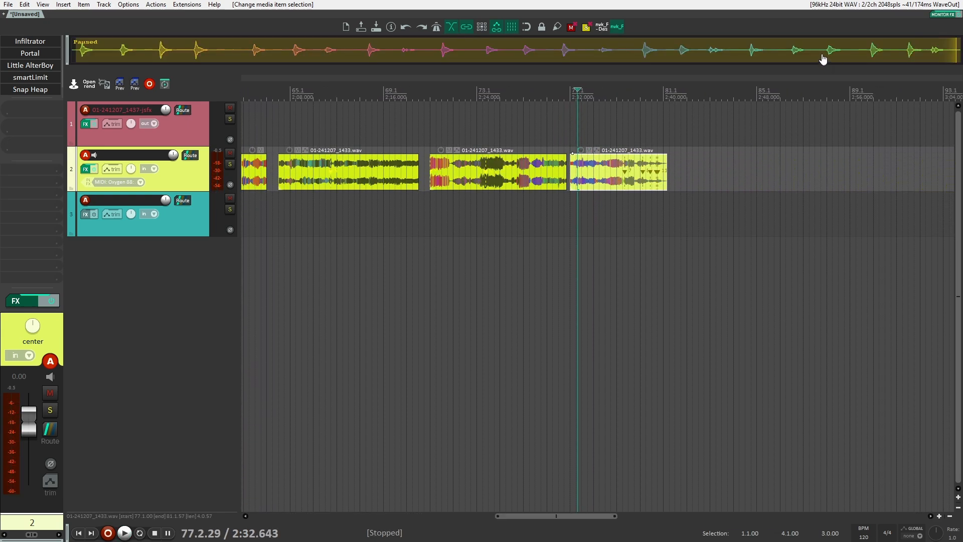
Place the newly captured sampler audio on track 3 behind the earlier hits and mute those earlier hits.
{"action": "left_click", "coordinate": [844, 213]}
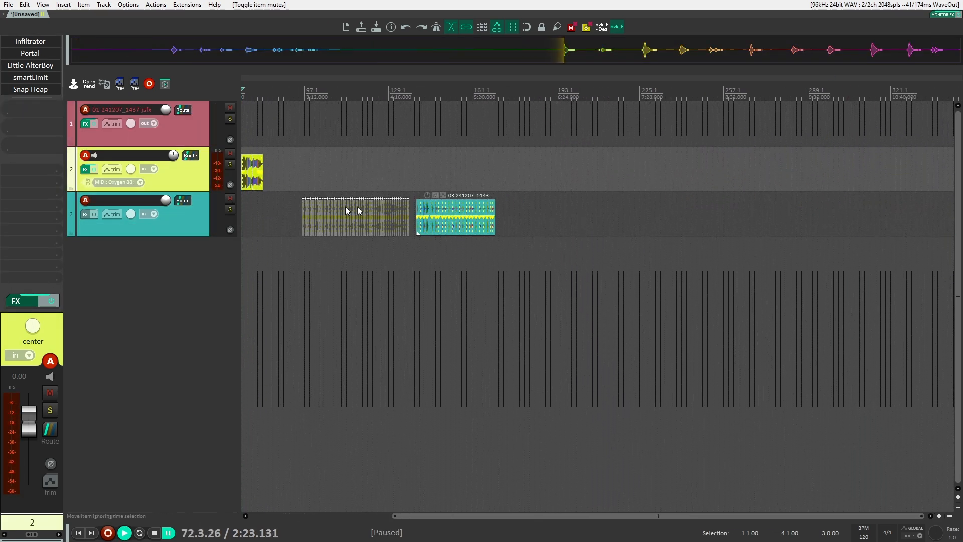
{"action": "scroll", "coordinate": [317, 181], "scroll_direction": "up", "scroll_amount": 5}
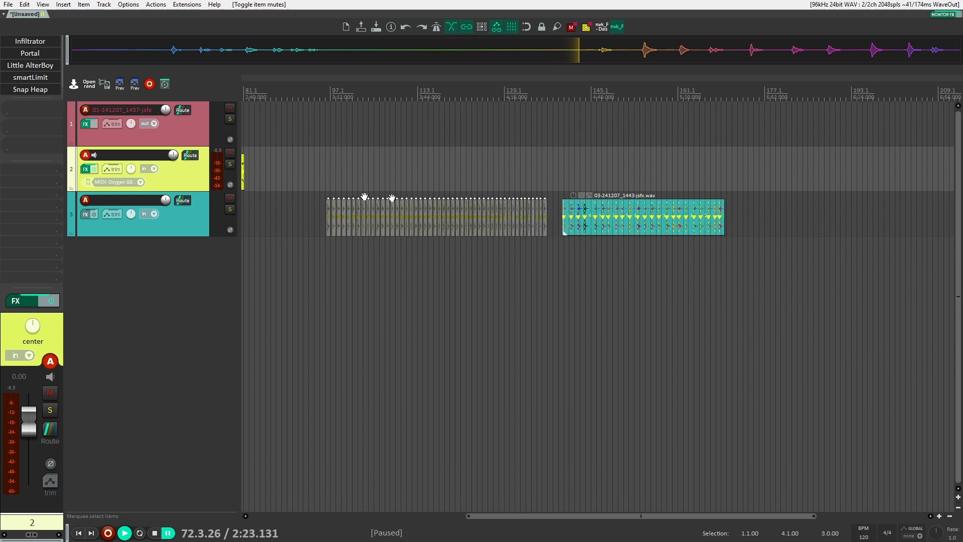
{"action": "scroll", "coordinate": [317, 182], "scroll_direction": "down", "scroll_amount": 4}
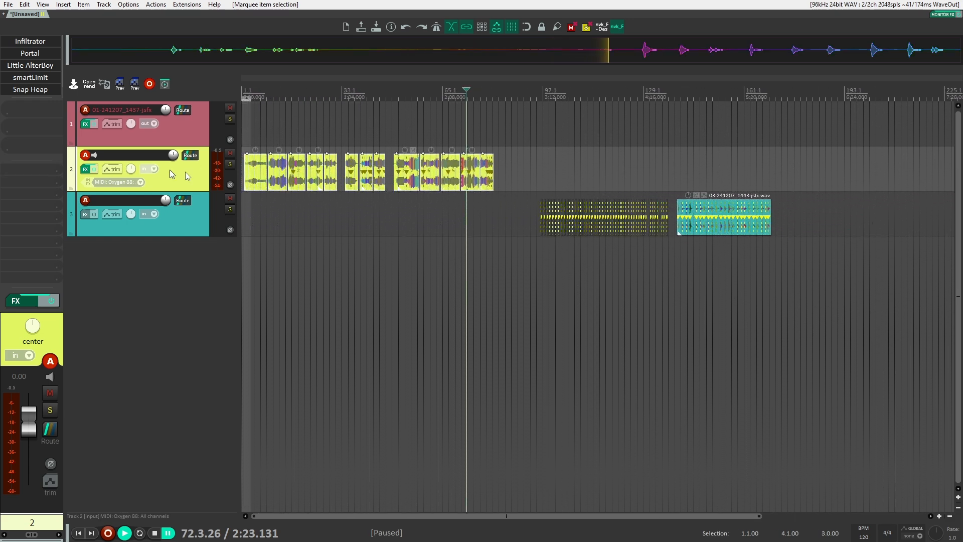
Add a Wavetable generator in Phase Plant on track 4 and load Burpy from the Growls wavetables.
{"action": "key", "text": "Down"}
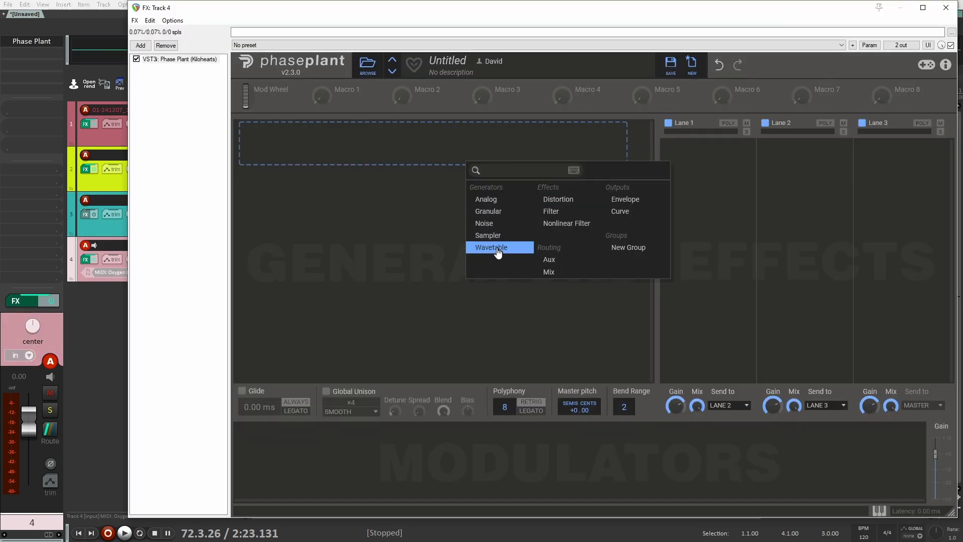
{"action": "left_click", "coordinate": [495, 249]}
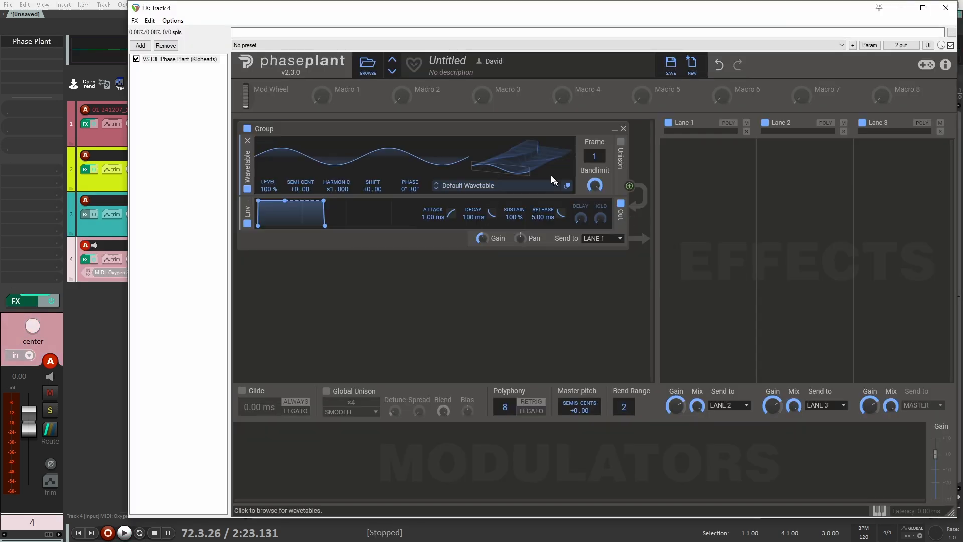
{"action": "left_click", "coordinate": [519, 195]}
{"action": "left_click", "coordinate": [579, 278]}
{"action": "left_click", "coordinate": [704, 243]}
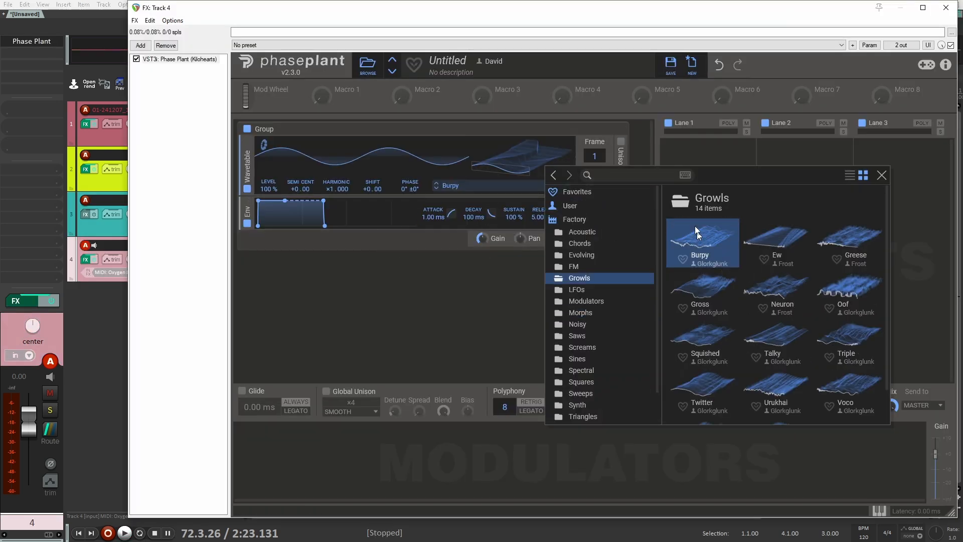
Add an LFO modulating the wavetable's Frame and set its rate to 0.396 Hz.
{"action": "left_click", "coordinate": [448, 309]}
{"action": "left_click", "coordinate": [271, 478]}
{"action": "left_click", "coordinate": [299, 414]}
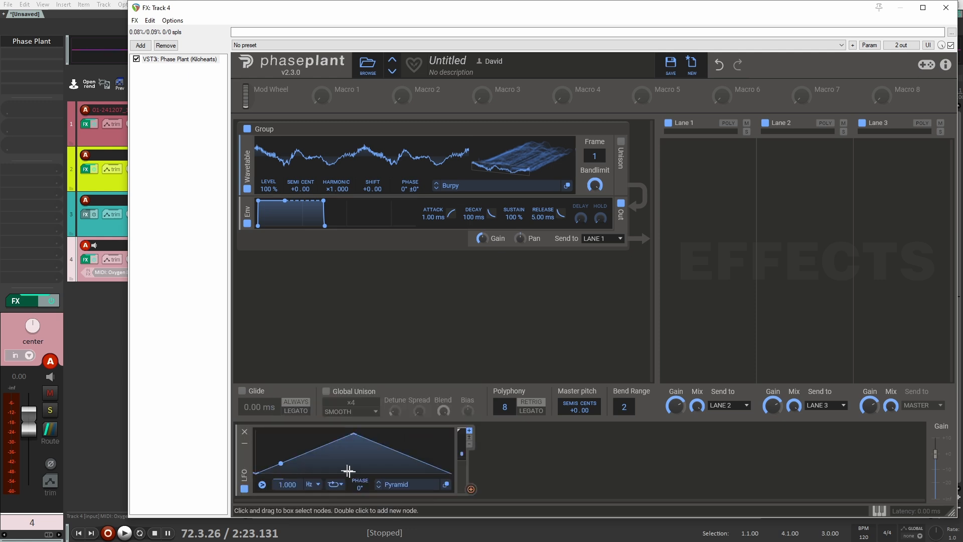
{"action": "left_click_drag", "start_coordinate": [470, 489], "coordinate": [594, 156]}
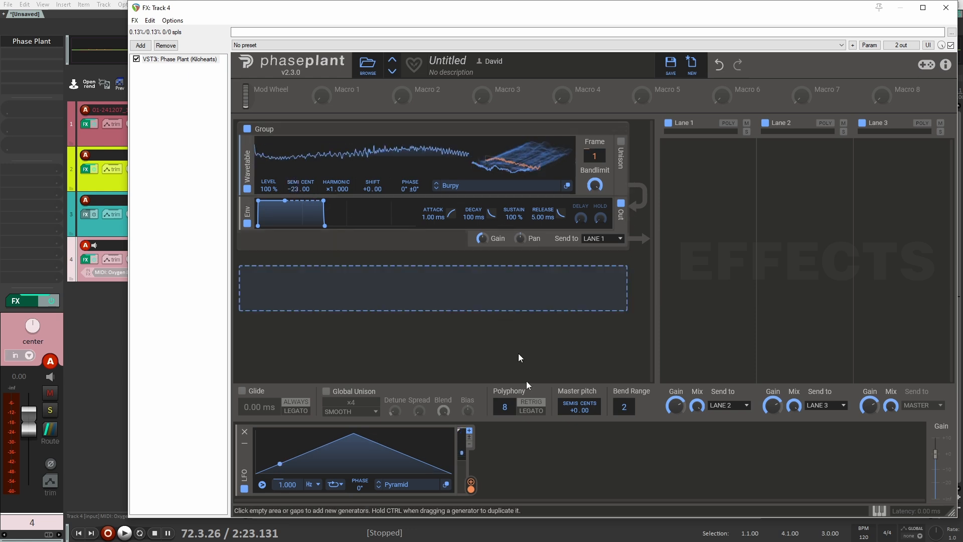
{"action": "mouse_move", "coordinate": [288, 482]}
{"action": "left_mouse_down"}
{"action": "mouse_move", "coordinate": [287, 501]}
{"action": "mouse_move", "coordinate": [288, 482]}
{"action": "left_mouse_up"}
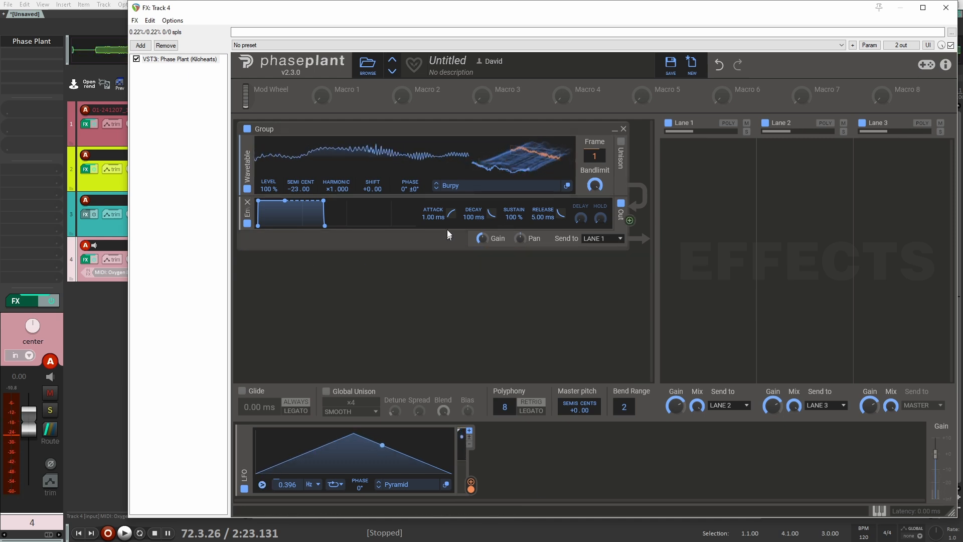
Shape the output envelope with a curved 127 ms attack, 1.57 s decay, 0% sustain and 0 ms release.
{"action": "left_click_drag", "start_coordinate": [450, 213], "coordinate": [451, 223]}
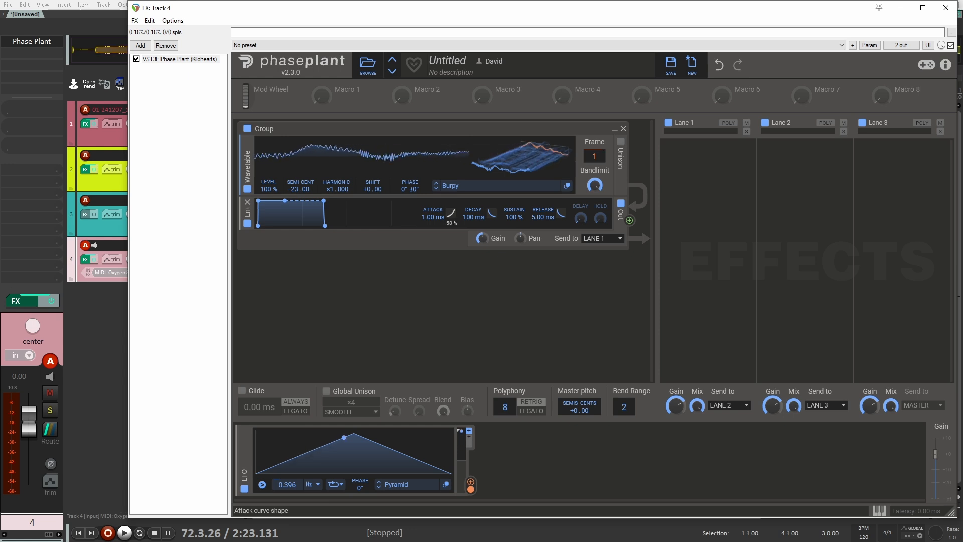
{"action": "left_click_drag", "start_coordinate": [514, 217], "coordinate": [514, 266]}
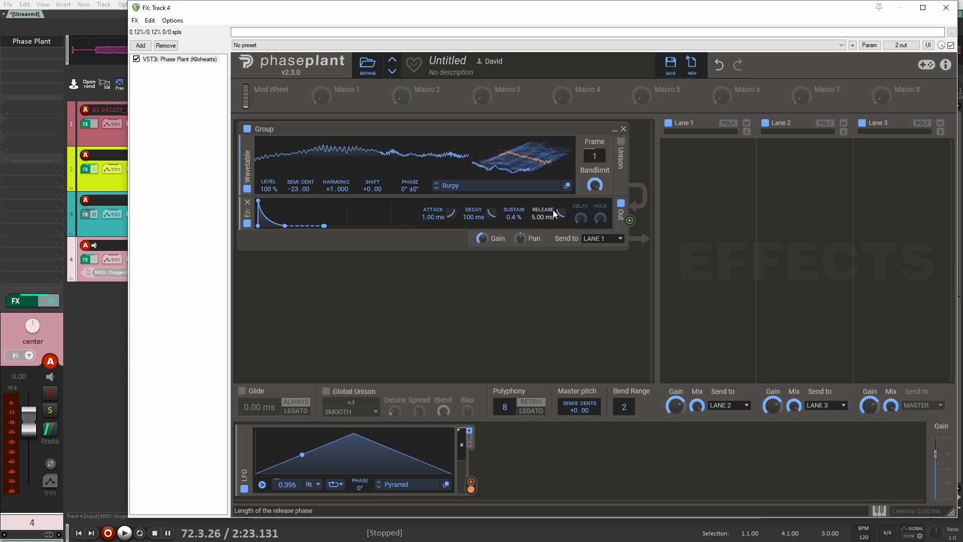
{"action": "left_click_drag", "start_coordinate": [536, 216], "coordinate": [432, 195]}
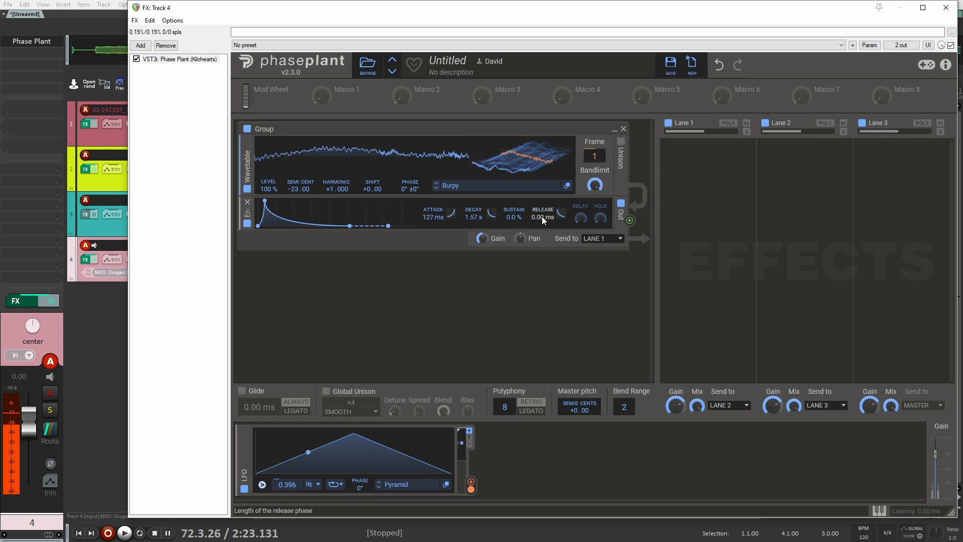
Add a Random modulator with a rate of 1.644 Hz and insert a Flanger effect in Lane 1.
{"action": "left_click", "coordinate": [549, 449]}
{"action": "left_click", "coordinate": [549, 450]}
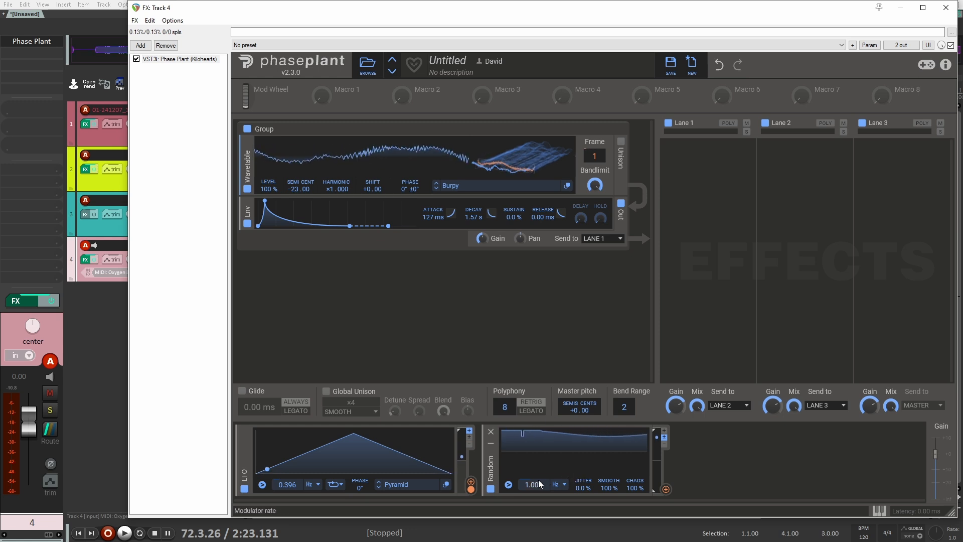
{"action": "left_click_drag", "start_coordinate": [535, 482], "coordinate": [535, 474]}
{"action": "left_click", "coordinate": [727, 159]}
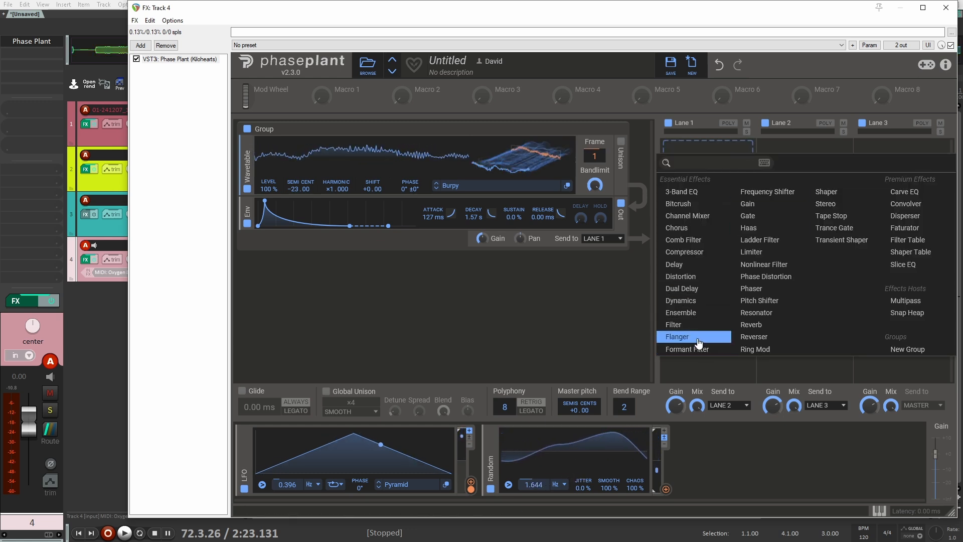
{"action": "left_click", "coordinate": [677, 337]}
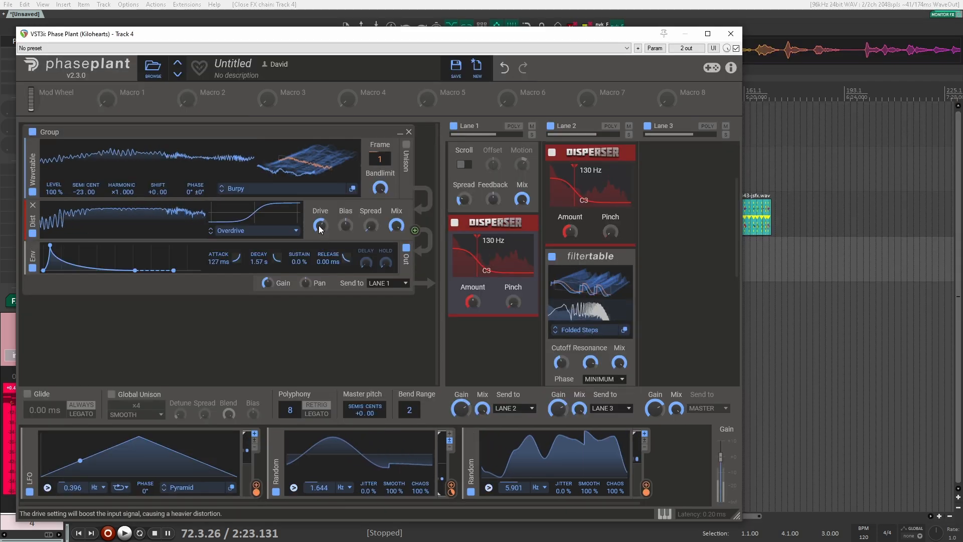
Lower the Overdrive distortion's Drive and add an Envelope modulator with 135 ms attack, 1.42 s decay, 0% sustain and 0 ms release.
{"action": "left_click_drag", "start_coordinate": [319, 226], "coordinate": [316, 221]}
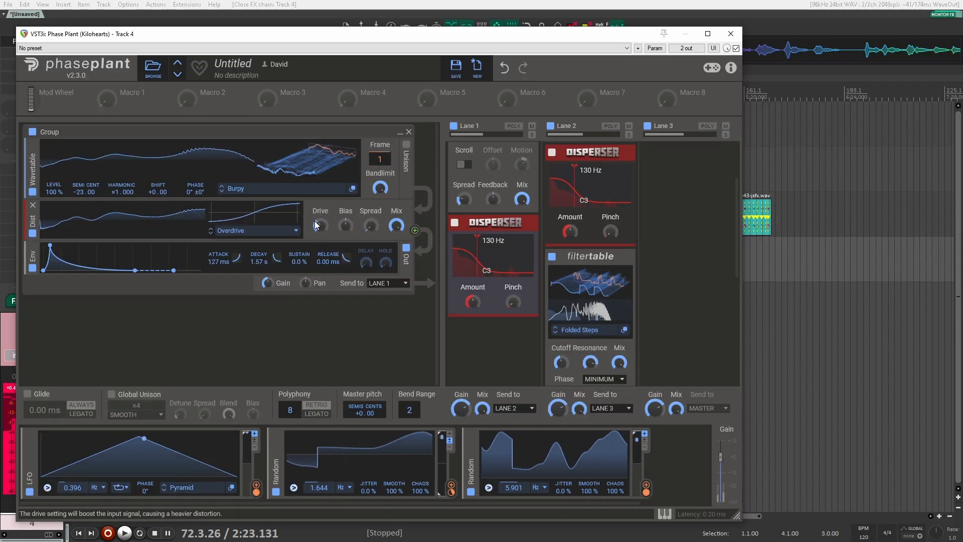
{"action": "left_click", "coordinate": [420, 451]}
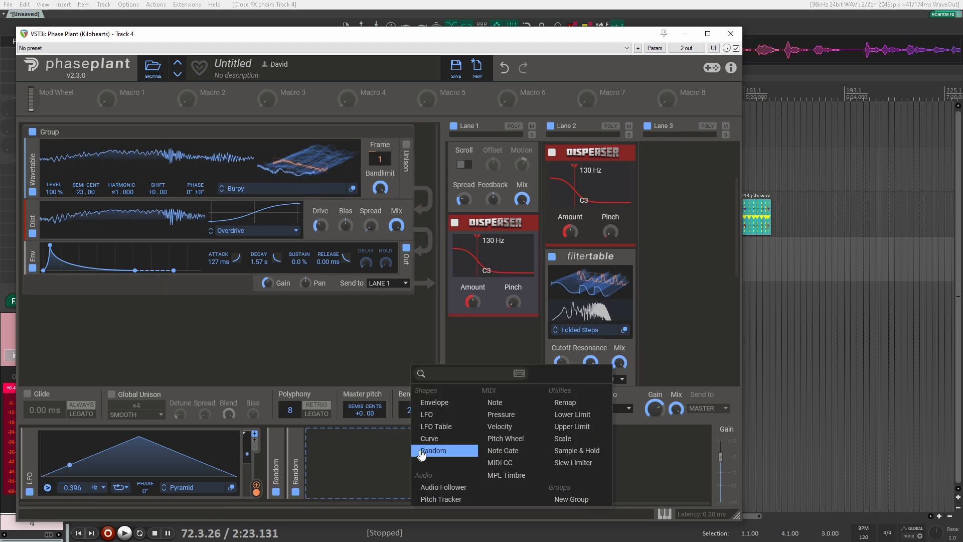
{"action": "left_click", "coordinate": [441, 403]}
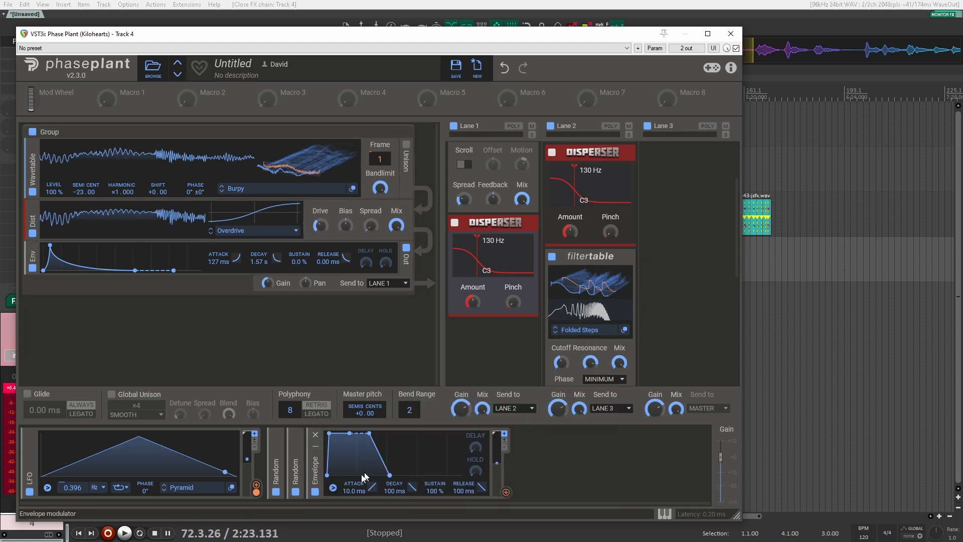
{"action": "left_click_drag", "start_coordinate": [355, 490], "coordinate": [355, 470]}
{"action": "left_click_drag", "start_coordinate": [460, 491], "coordinate": [460, 483]}
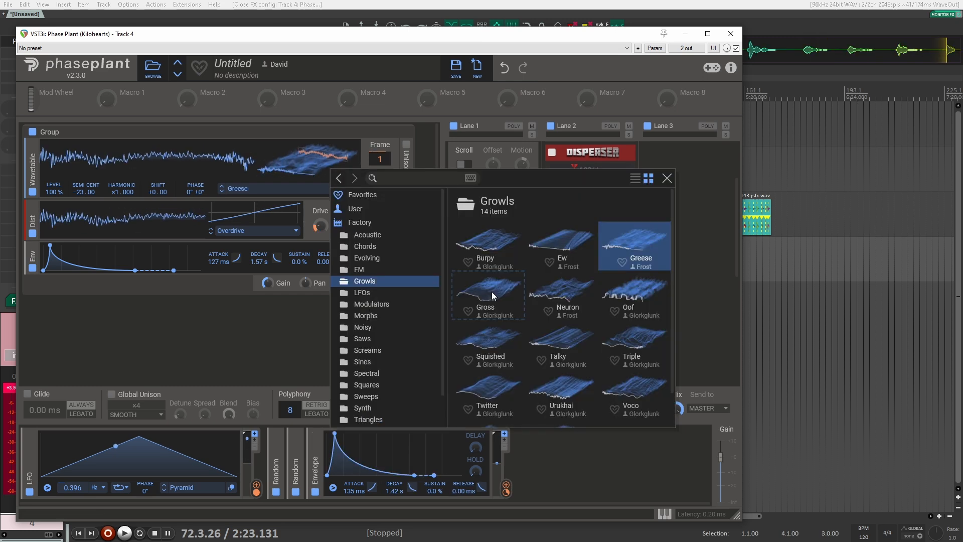
Try the Gross wavetable from Growls, and load Complex FM 1 from the FM wavetables in its place.
{"action": "left_click", "coordinate": [493, 289]}
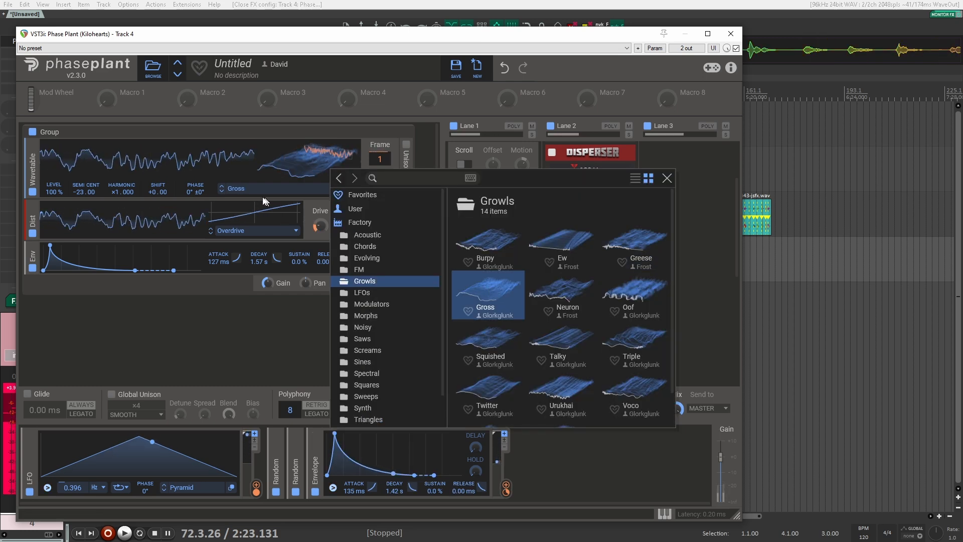
{"action": "left_click", "coordinate": [359, 270]}
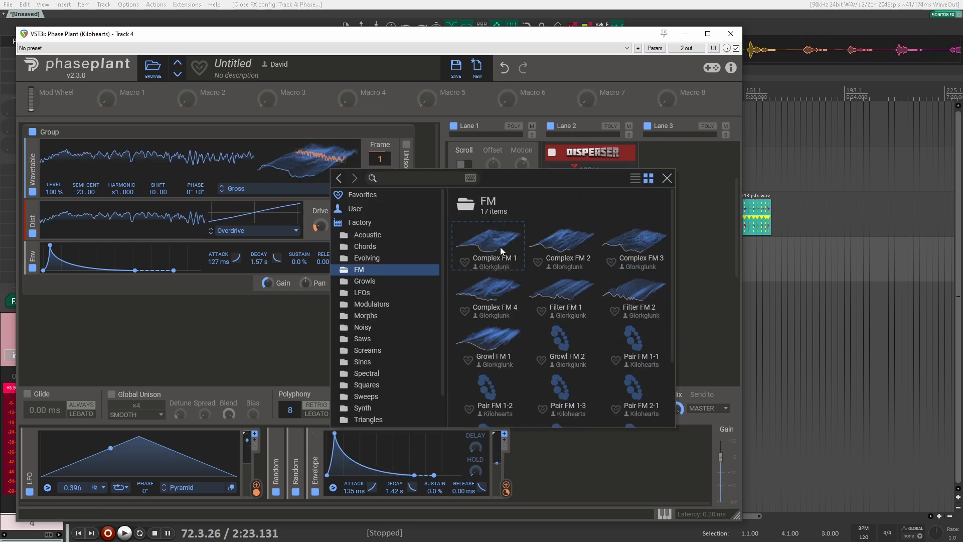
{"action": "left_click", "coordinate": [499, 247]}
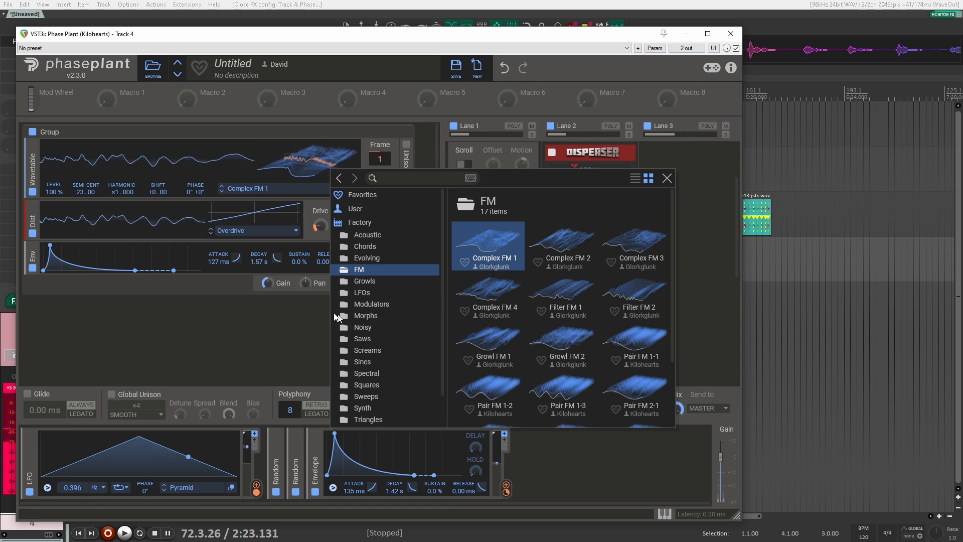
{"action": "left_click", "coordinate": [305, 322]}
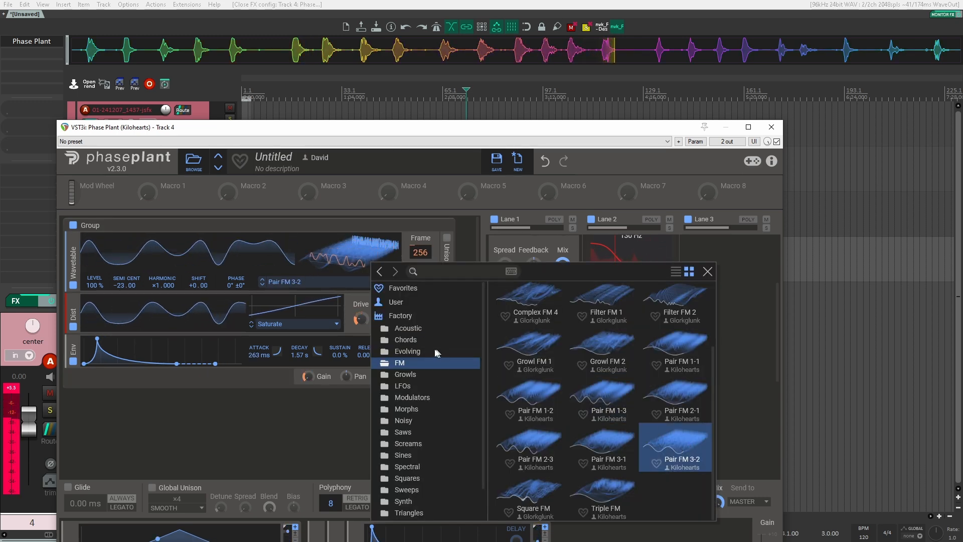
Audition the Cloud and Dist Pew wavetables from the Evolving category and insert the captured hits as a new item on track 3.
{"action": "left_click", "coordinate": [434, 351]}
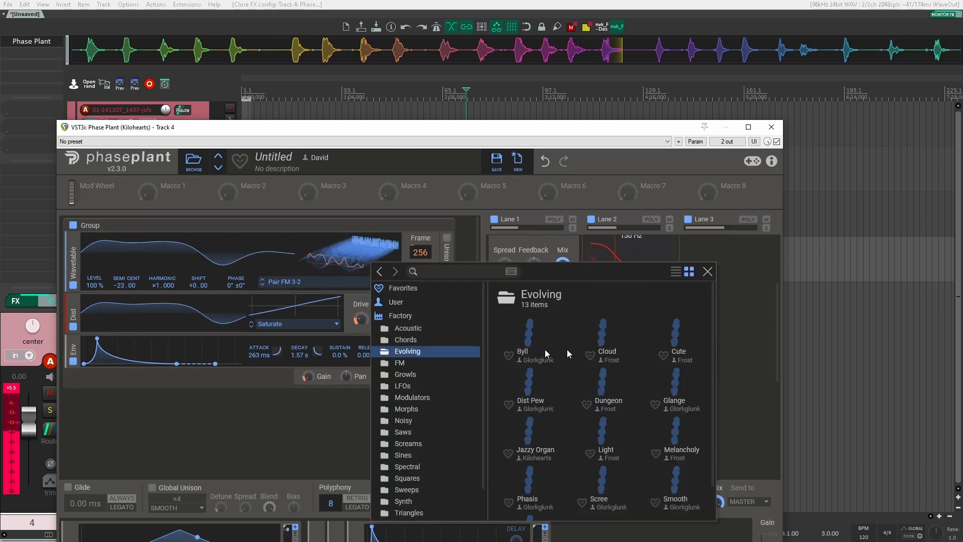
{"action": "left_click", "coordinate": [600, 344]}
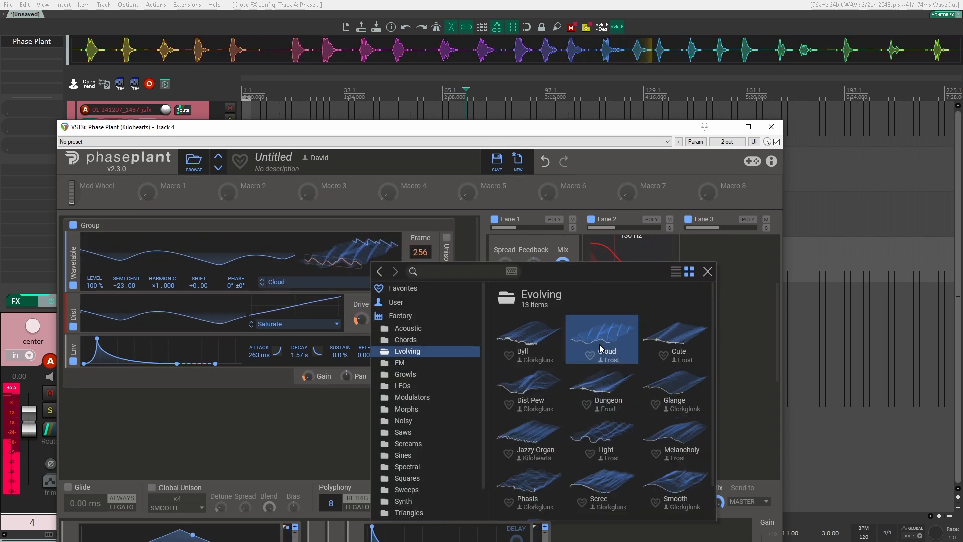
{"action": "left_click", "coordinate": [557, 51]}
{"action": "left_click_drag", "start_coordinate": [75, 50], "coordinate": [960, 50]}
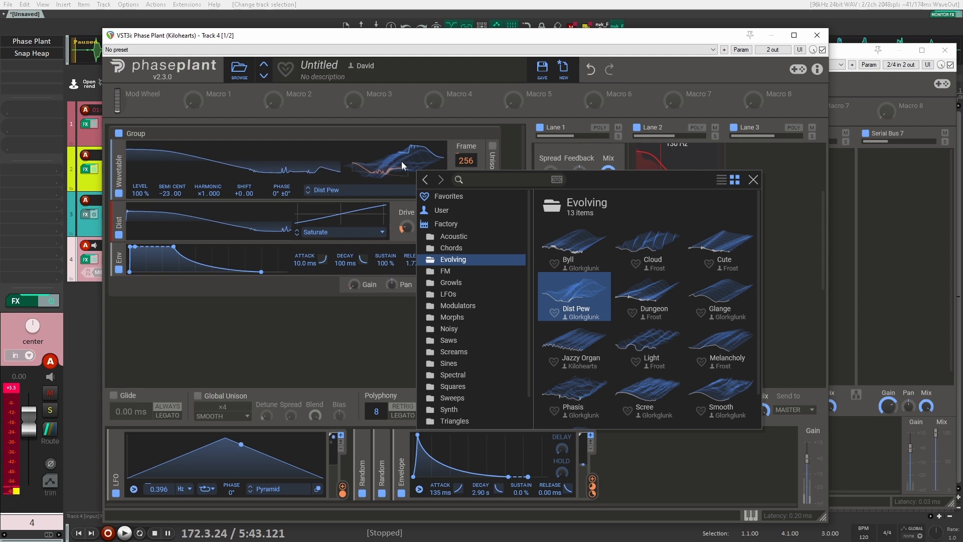
{"action": "left_click", "coordinate": [445, 143]}
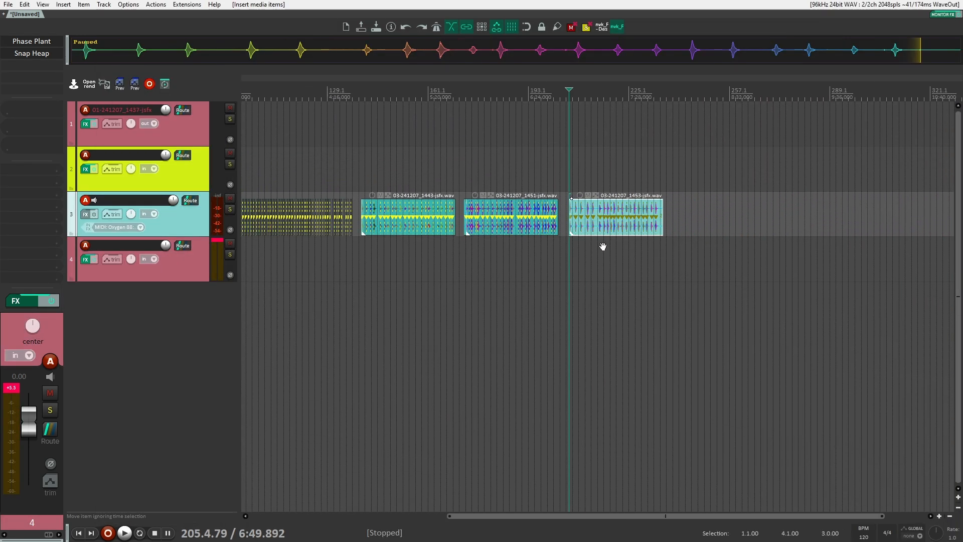
Dynamically split the three newest recordings on track 3 into separate sounds with their silent areas removed.
{"action": "left_click_drag", "start_coordinate": [602, 245], "coordinate": [504, 249]}
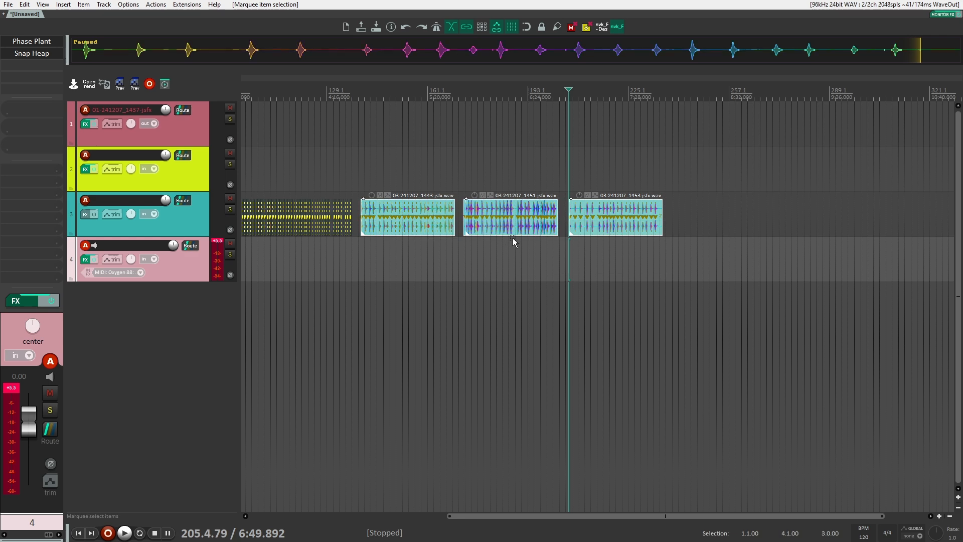
{"action": "key", "text": "d"}
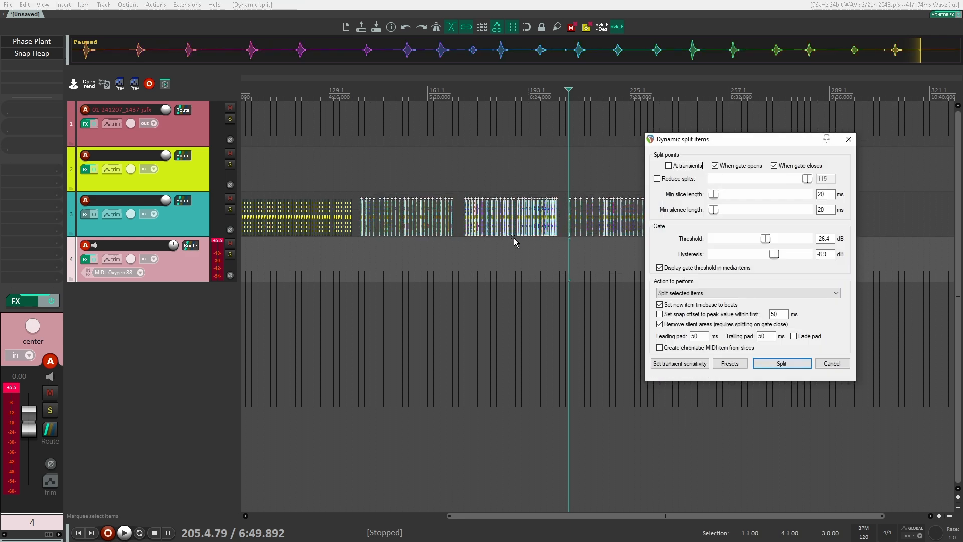
{"action": "key", "text": "Return"}
{"action": "scroll", "coordinate": [525, 263], "scroll_direction": "up", "scroll_amount": 3}
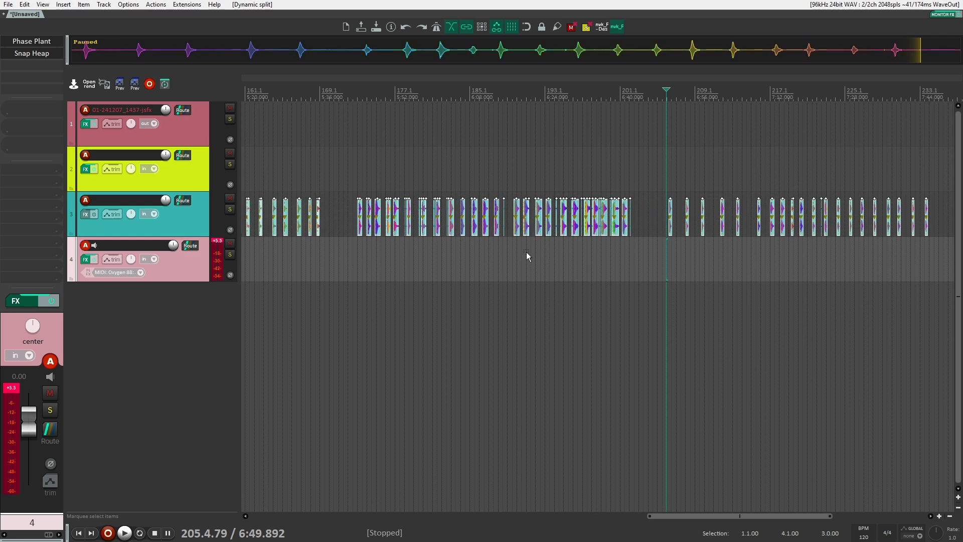
Organize the split sounds by length and delete the shortest slices at the end of the row.
{"action": "key", "text": "o"}
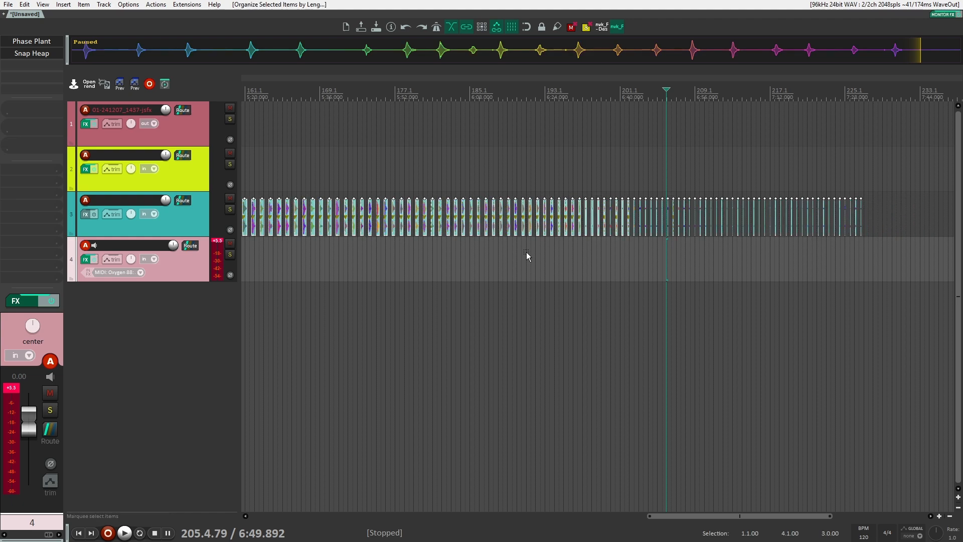
{"action": "left_click_drag", "start_coordinate": [828, 251], "coordinate": [643, 267]}
{"action": "scroll", "coordinate": [558, 251], "scroll_direction": "up", "scroll_amount": 3}
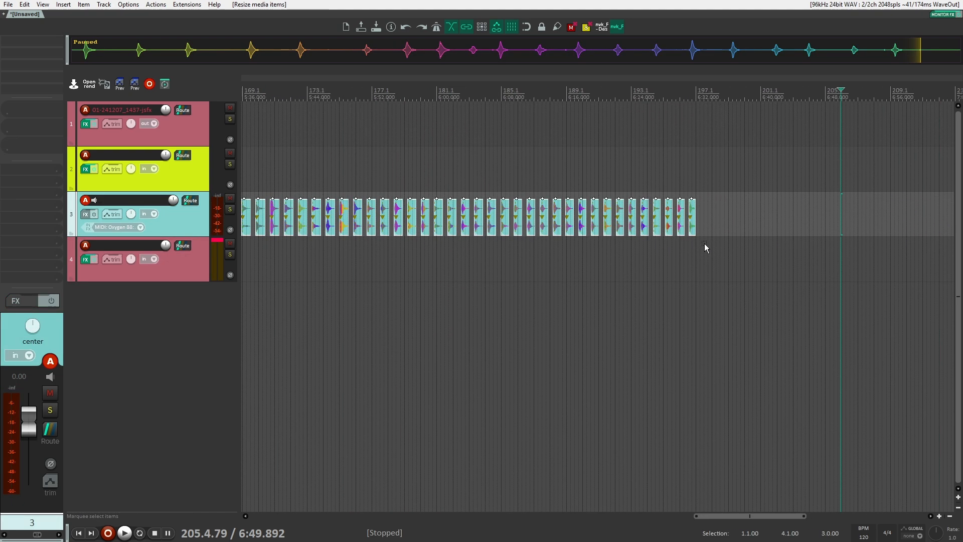
Create a region for each selected sound on track 3 and render the regions.
{"action": "key", "text": "r"}
{"action": "key", "text": "ctrl+alt+r"}
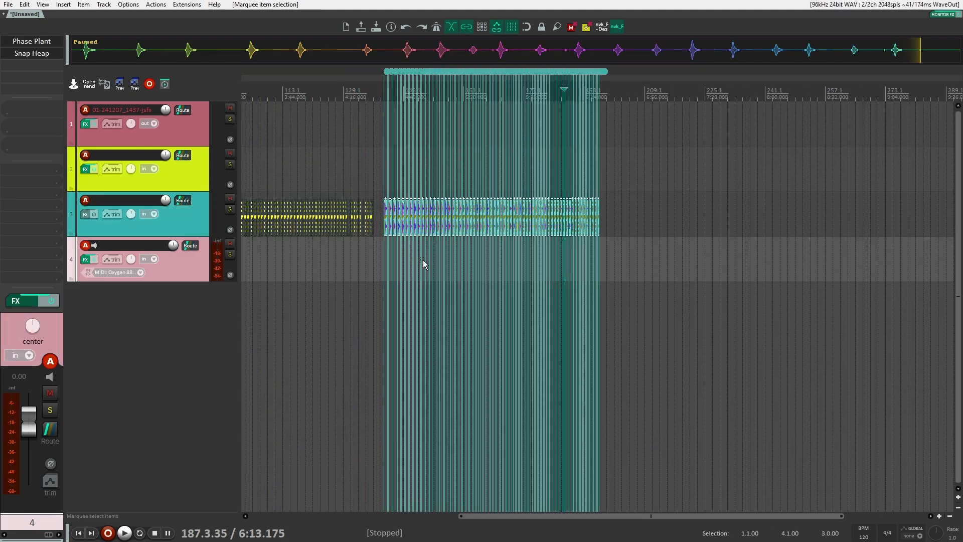
Mute the selected sounds on track 3 and delete all regions.
{"action": "key", "text": "u"}
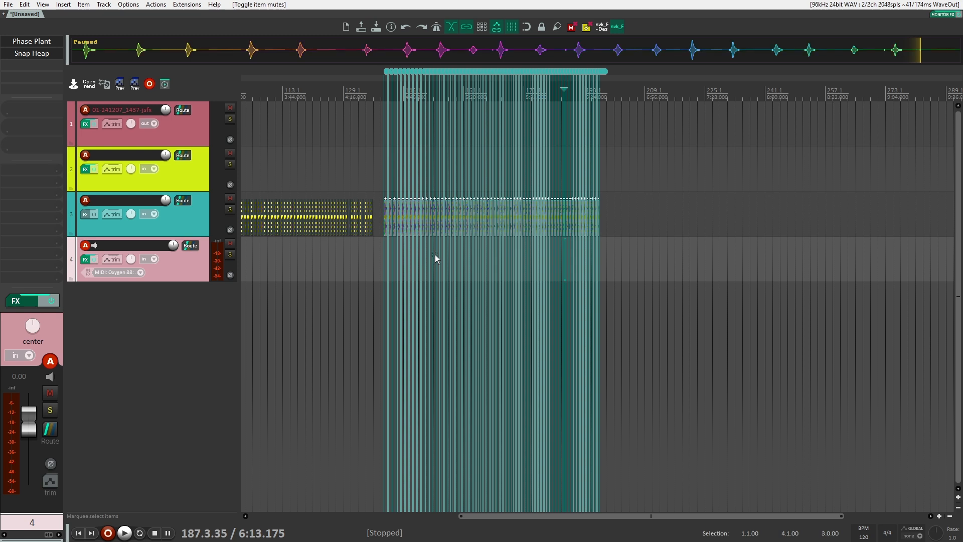
{"action": "scroll", "coordinate": [441, 261], "scroll_direction": "left", "scroll_amount": 3}
{"action": "key", "text": "alt+r"}
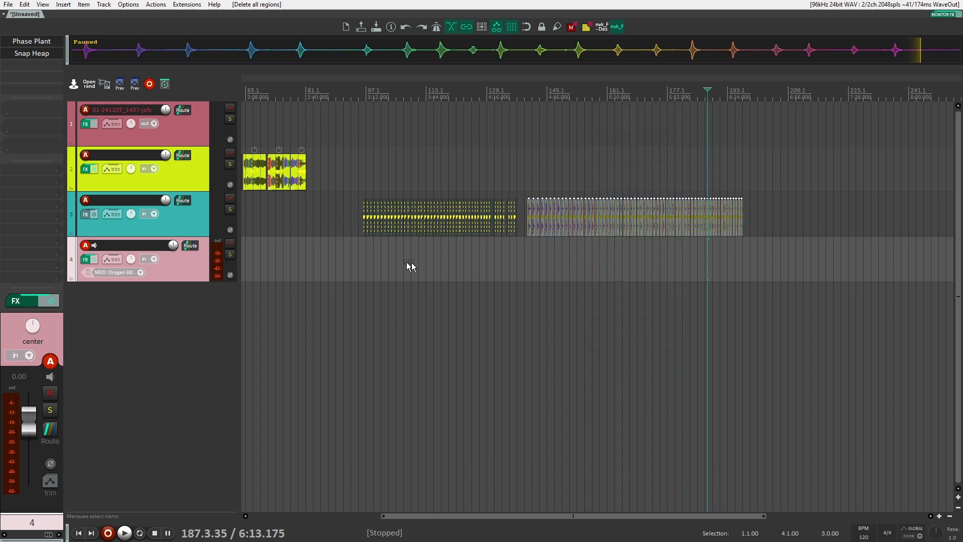
Update the 1000SFX database in the Media Explorer with the rendered 1000SFX_Whoosh files and close the explorer.
{"action": "scroll", "coordinate": [411, 266], "scroll_direction": "down", "scroll_amount": 3}
{"action": "left_click", "coordinate": [195, 318]}
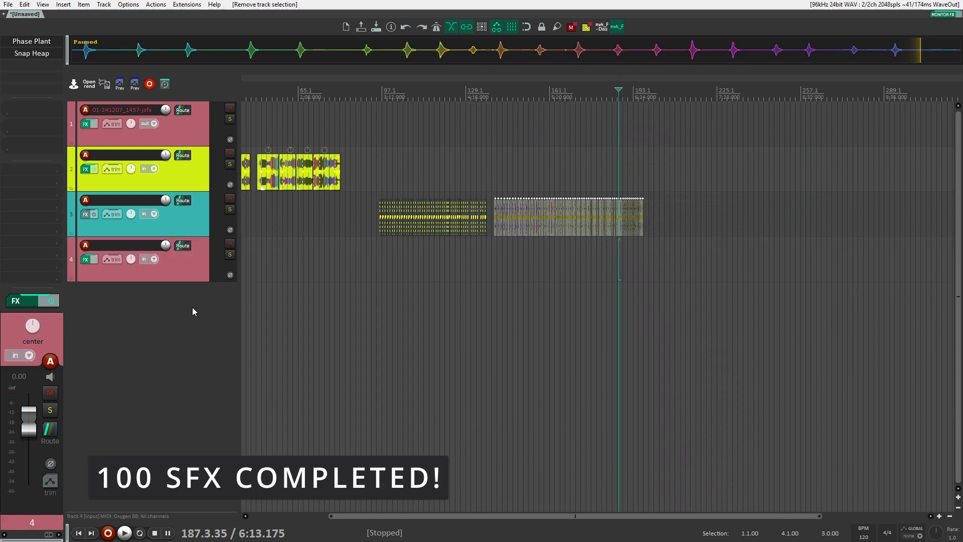
{"action": "key", "text": "ctrl+alt+x"}
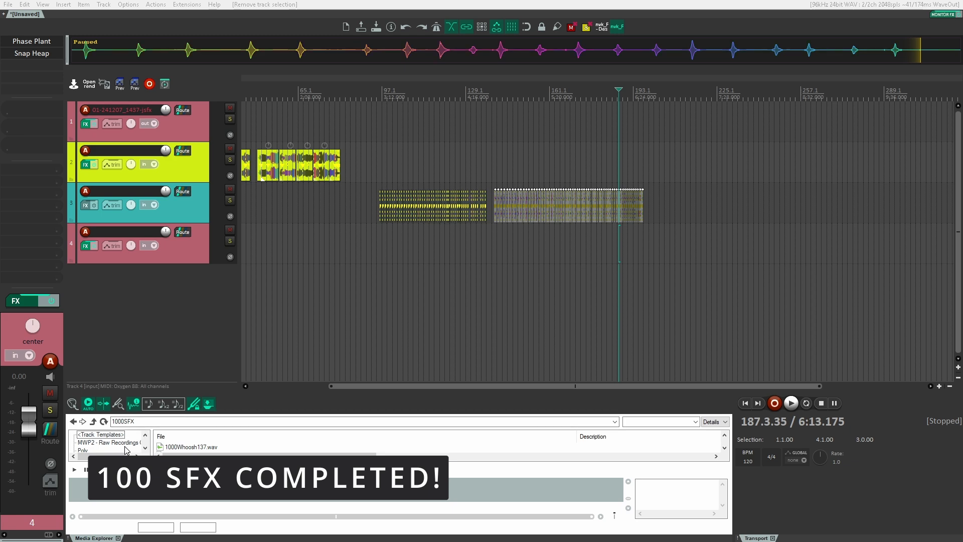
{"action": "left_click_drag", "start_coordinate": [282, 415], "coordinate": [282, 271]}
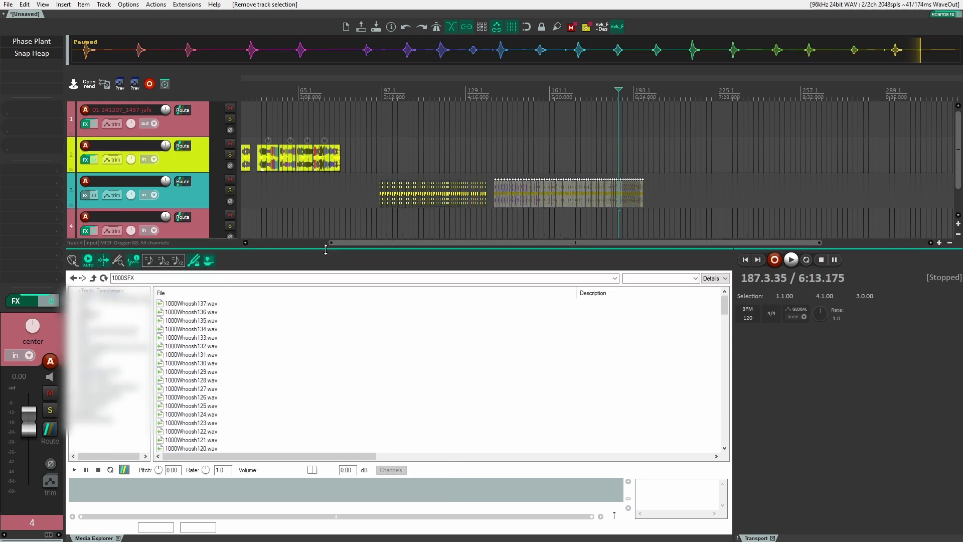
{"action": "right_click", "coordinate": [108, 321]}
{"action": "left_click", "coordinate": [133, 395]}
{"action": "right_click", "coordinate": [97, 321]}
{"action": "left_click", "coordinate": [125, 354]}
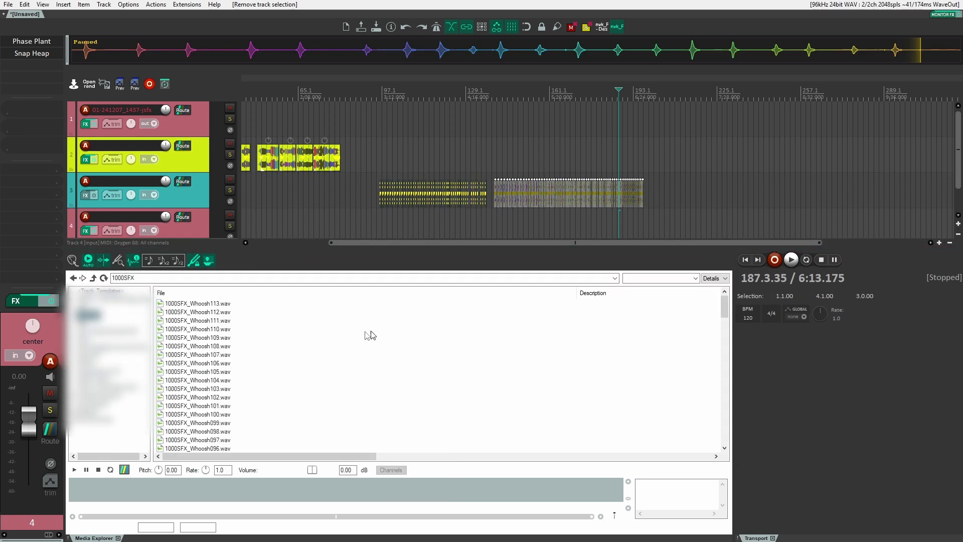
{"action": "left_click", "coordinate": [190, 196]}
{"action": "key", "text": "ctrl+alt+x"}
Add a new track below track 4 and generate layered whooshes with nvk_CREATE using the query "whoosh l1.5 p12 -n".
{"action": "left_click", "coordinate": [176, 271]}
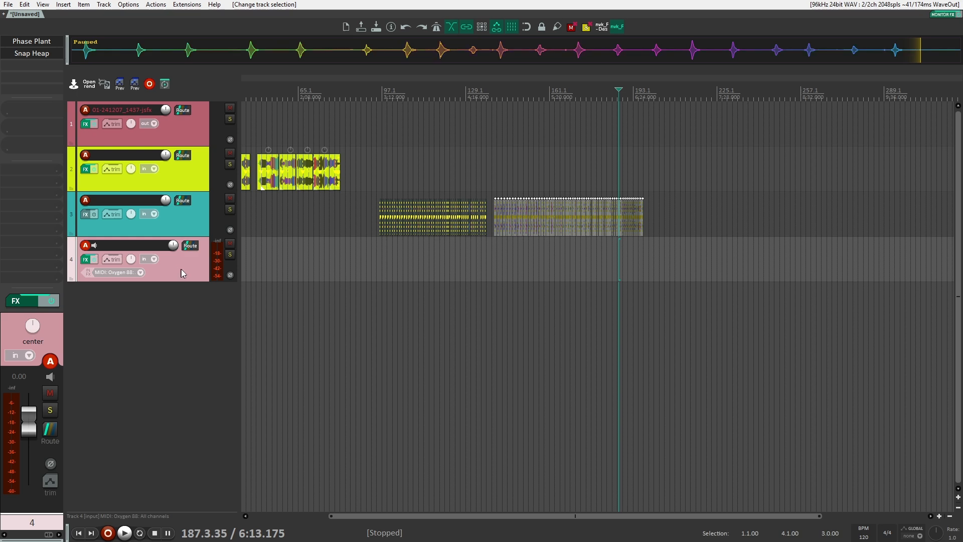
{"action": "double_click", "coordinate": [204, 311]}
{"action": "key", "text": "Tab"}
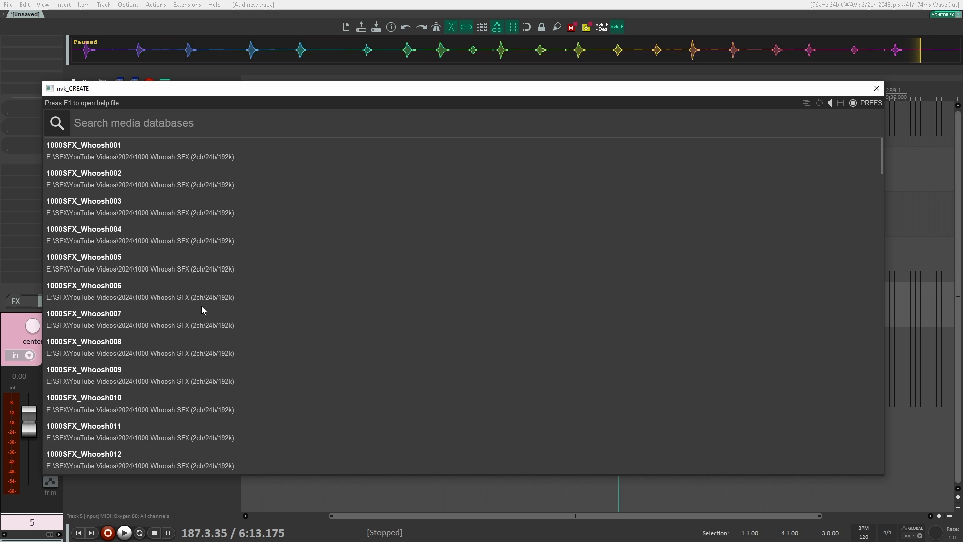
{"action": "type", "text": "whoosh l1.5 p12 -n"}
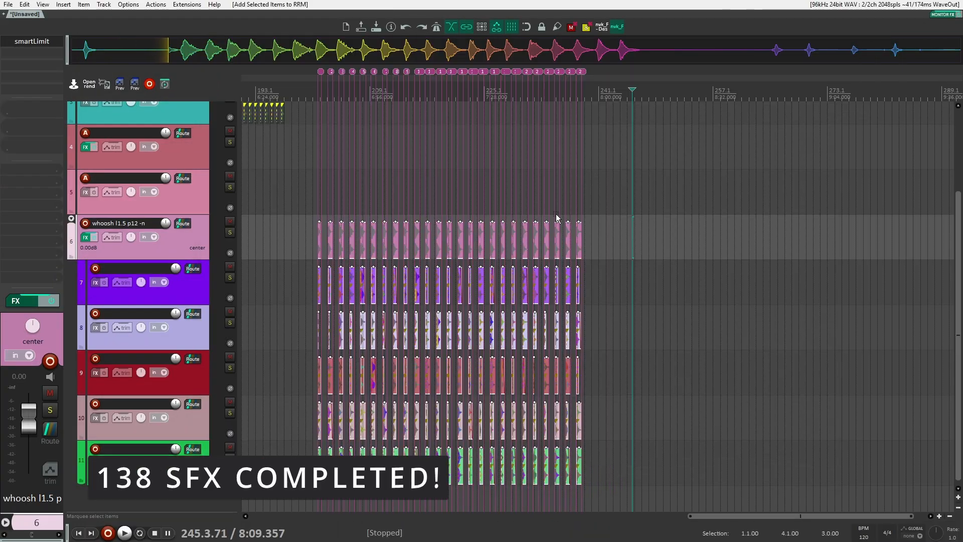
Delete all regions and copy the Snap Heap effect from track 4 to the whoosh folder track after smartLimit.
{"action": "left_click_drag", "start_coordinate": [556, 218], "coordinate": [637, 237]}
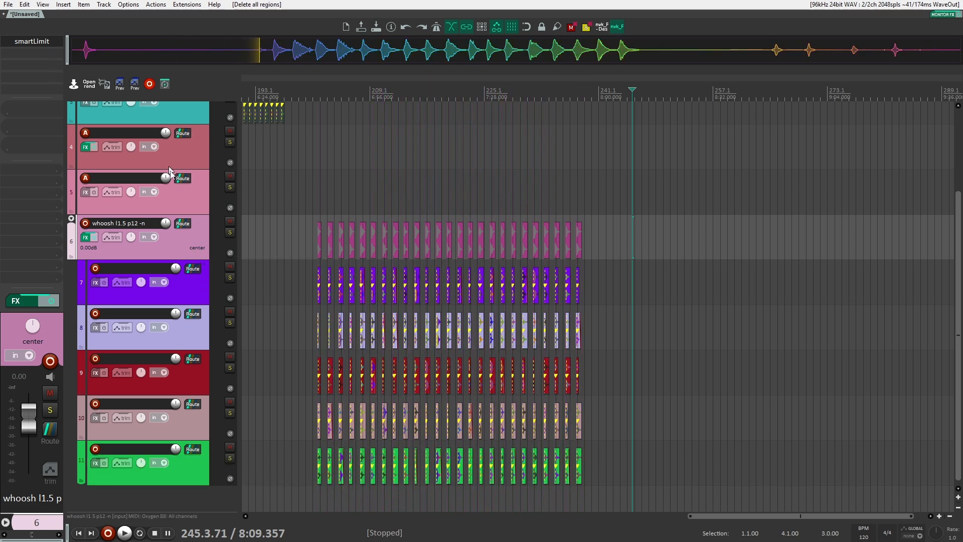
{"action": "left_click", "coordinate": [189, 195]}
{"action": "left_click", "coordinate": [193, 147]}
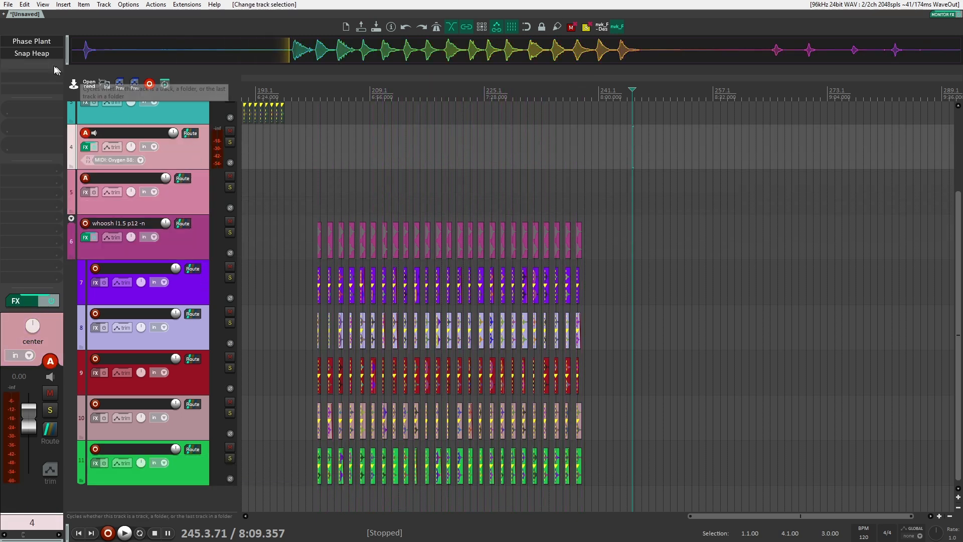
{"action": "left_click", "coordinate": [185, 237]}
Play back the first whooshes through Snap Heap, and replace the source sounds of all whooshes with nvk_CREATE.
{"action": "left_click", "coordinate": [313, 240]}
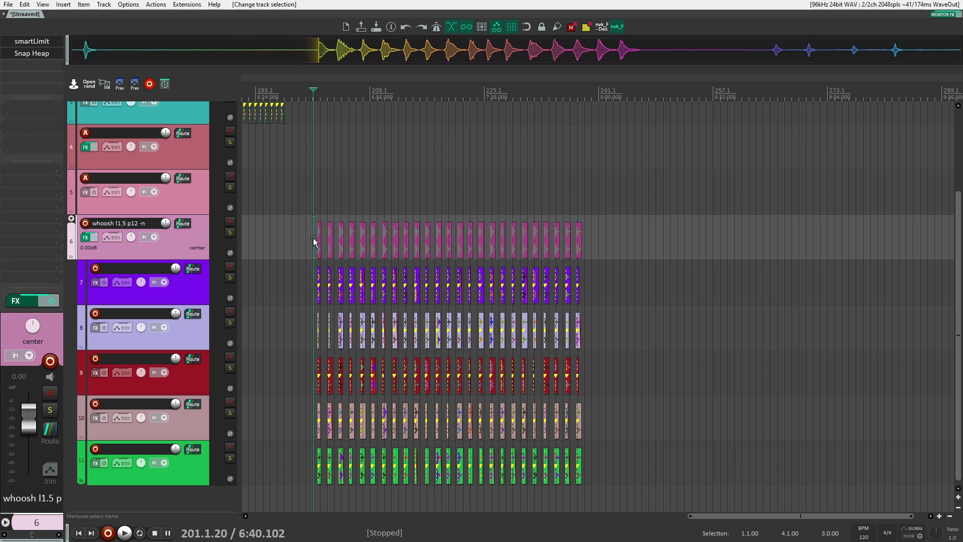
{"action": "key", "text": "space"}
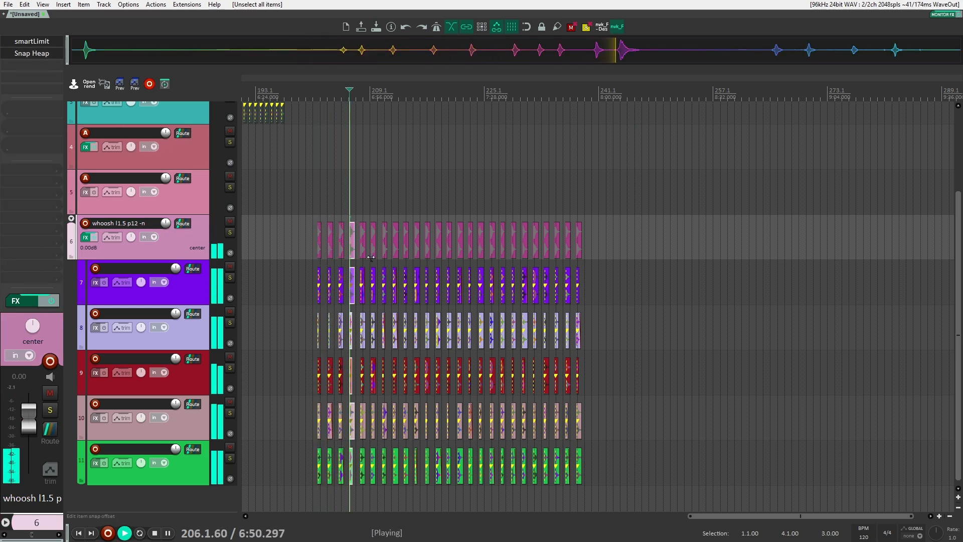
{"action": "key", "text": "space"}
{"action": "left_click_drag", "start_coordinate": [599, 245], "coordinate": [290, 231]}
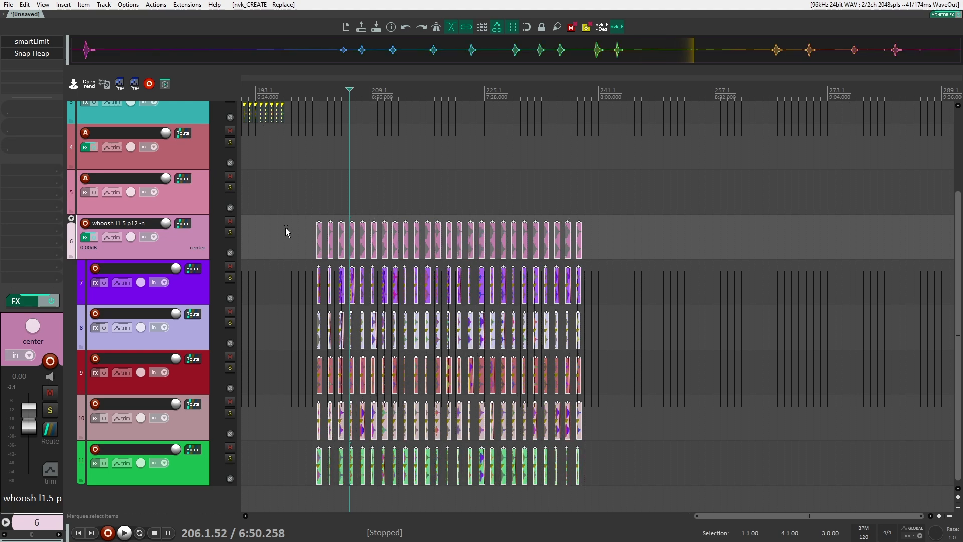
Add Unfiltered Audio Silo at the start of the whoosh folder track's effect chain and randomize its settings while auditioning the first whoosh.
{"action": "left_click", "coordinate": [316, 237]}
{"action": "scroll", "coordinate": [316, 237], "scroll_direction": "up", "scroll_amount": 1}
{"action": "scroll", "coordinate": [299, 232], "scroll_direction": "up", "scroll_amount": 3}
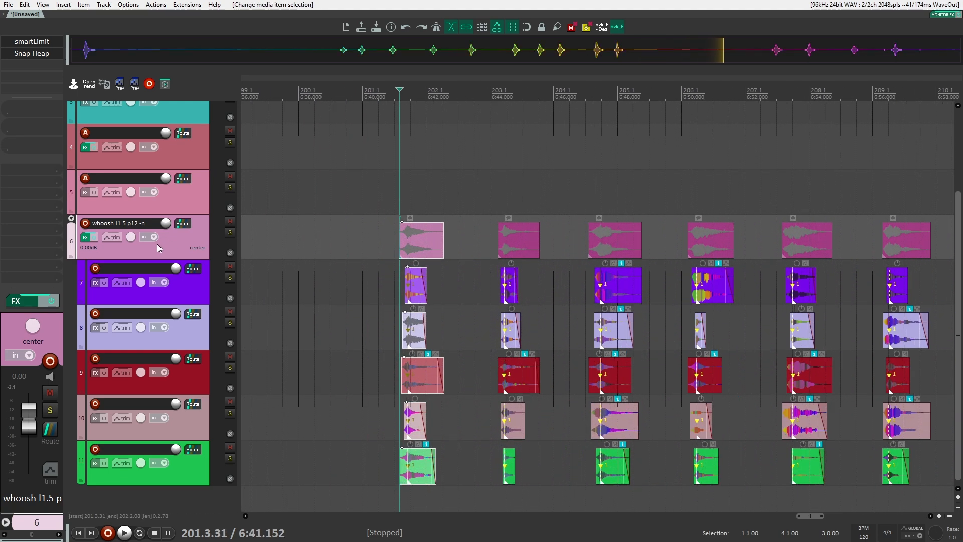
{"action": "left_click", "coordinate": [44, 62]}
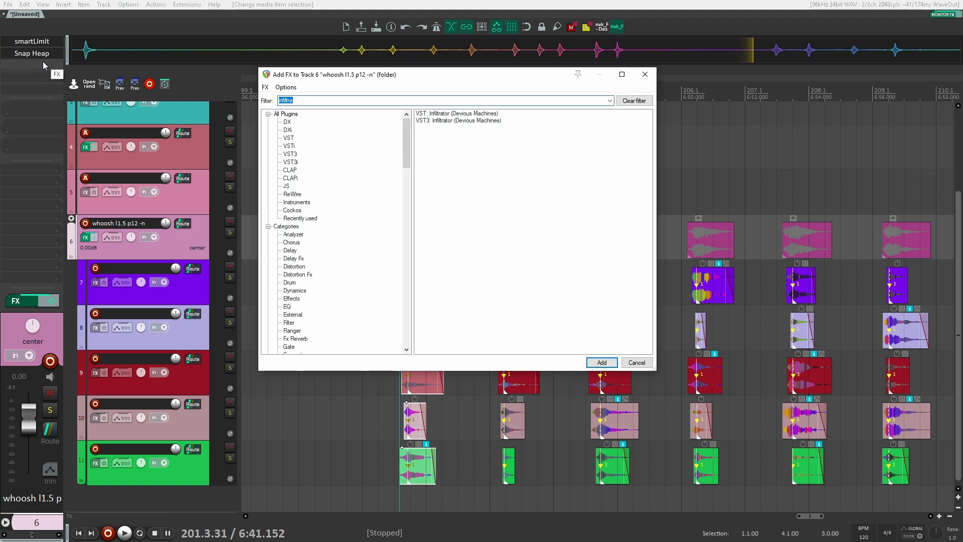
{"action": "type", "text": "silo"}
{"action": "key", "text": "Return"}
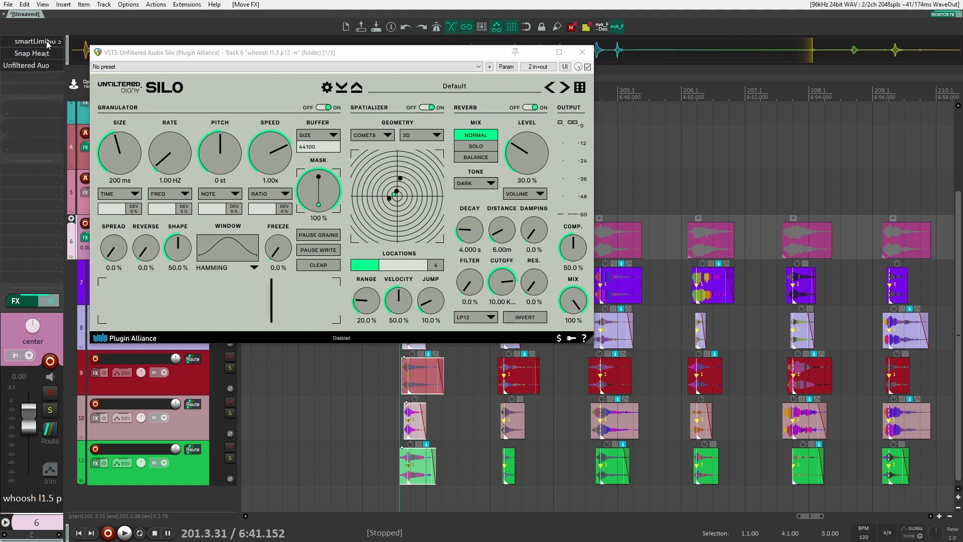
{"action": "left_click", "coordinate": [583, 88]}
{"action": "key", "text": "space"}
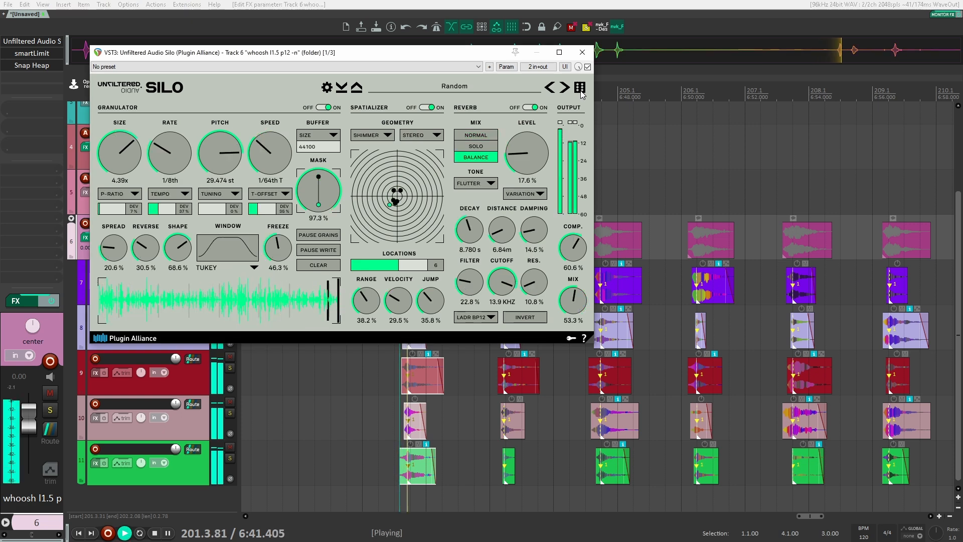
Add the Portal effect to the whoosh folder track between Silo and smartLimit.
{"action": "left_click", "coordinate": [662, 245]}
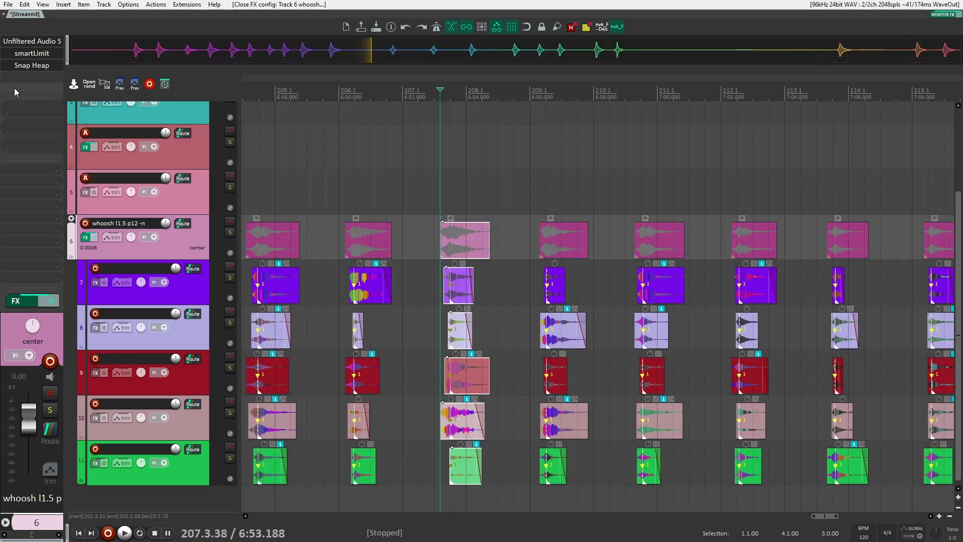
{"action": "left_click", "coordinate": [39, 78]}
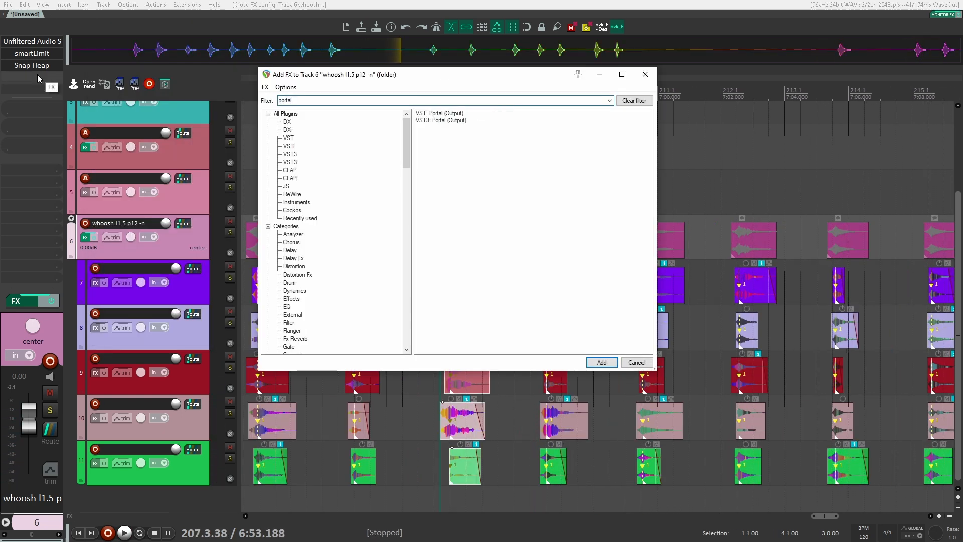
{"action": "key", "text": "Return"}
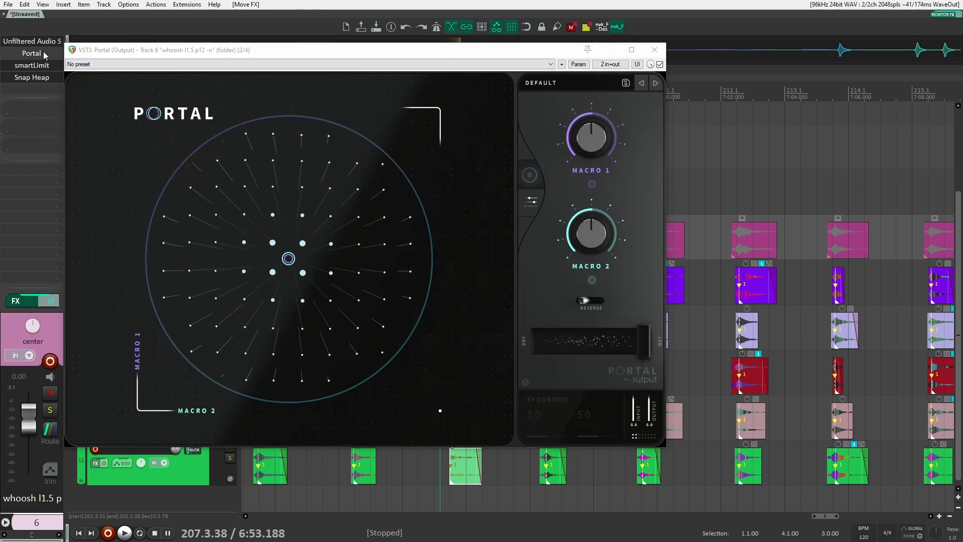
Audition Portal's Chaos preset Tuned Space on the selected whoosh and load Glibberish in its place.
{"action": "left_click", "coordinate": [562, 84]}
{"action": "scroll", "coordinate": [170, 344], "scroll_direction": "down", "scroll_amount": 5}
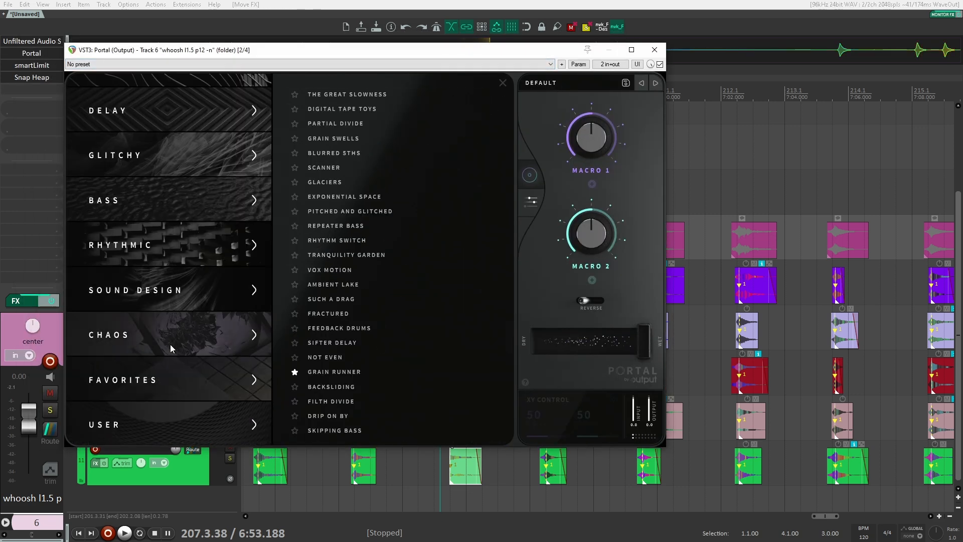
{"action": "left_click", "coordinate": [173, 344]}
{"action": "left_click", "coordinate": [390, 327]}
{"action": "key", "text": "space"}
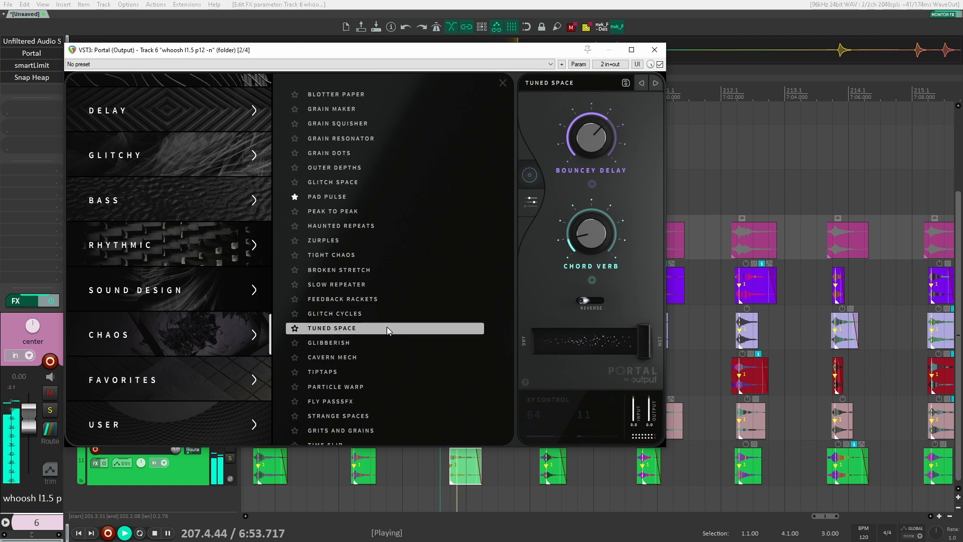
{"action": "key", "text": "space"}
{"action": "left_click", "coordinate": [338, 340]}
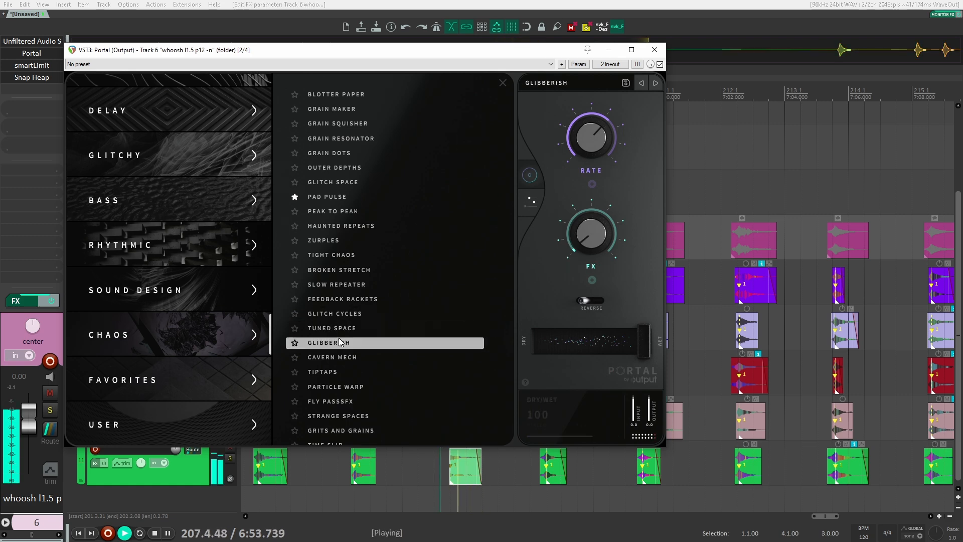
{"action": "key", "text": "space"}
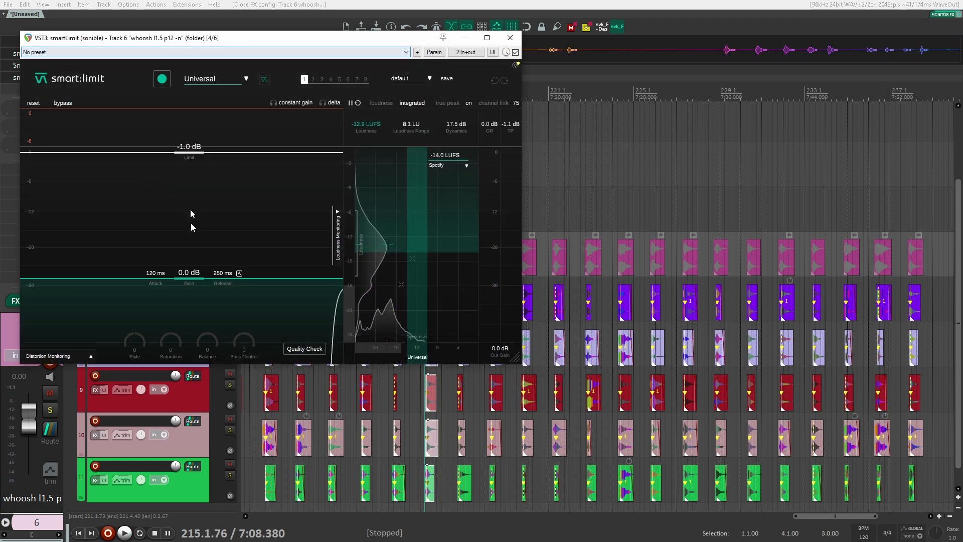
Raise the smartLimit gain on the whoosh folder track to 9.0 dB and audition the following whooshes.
{"action": "left_click_drag", "start_coordinate": [189, 273], "coordinate": [185, 229]}
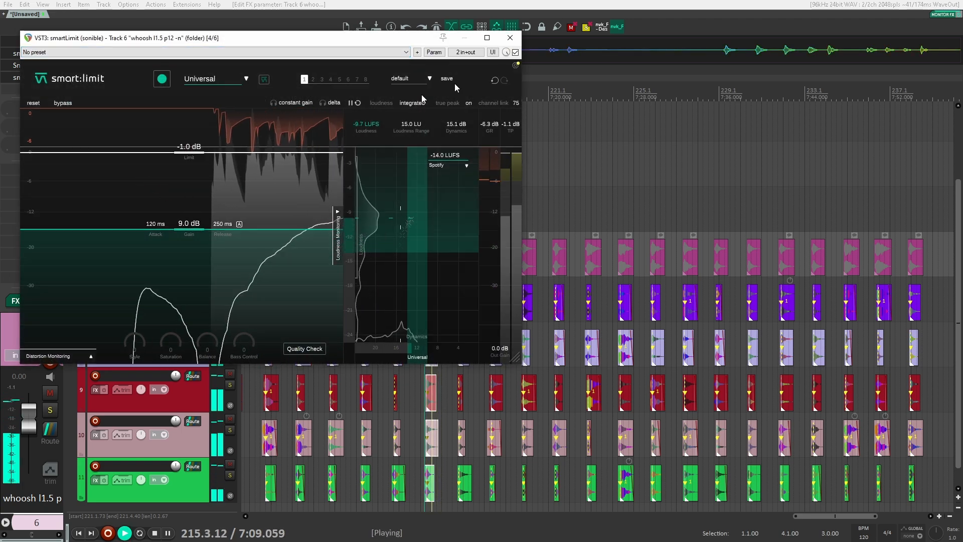
{"action": "key", "text": "space"}
{"action": "left_click", "coordinate": [510, 37]}
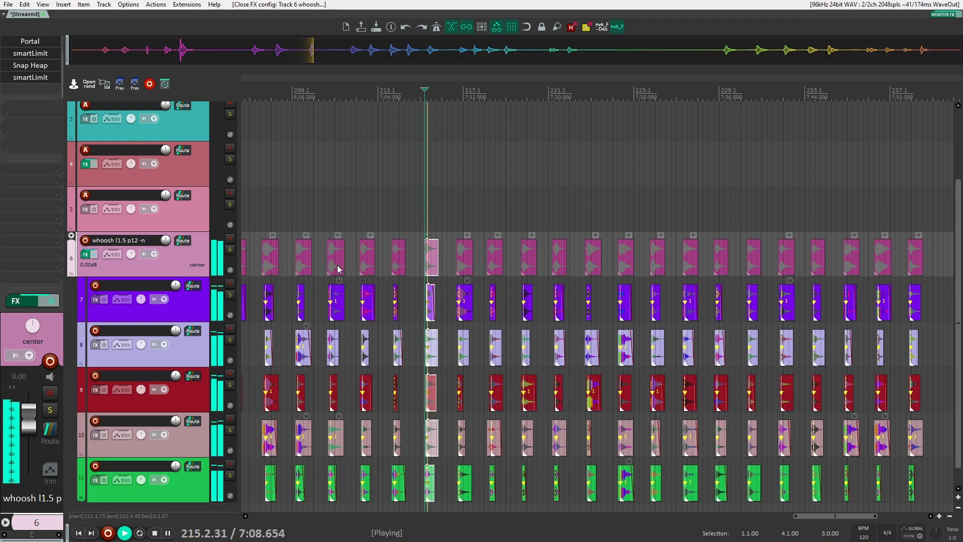
{"action": "left_click", "coordinate": [456, 229]}
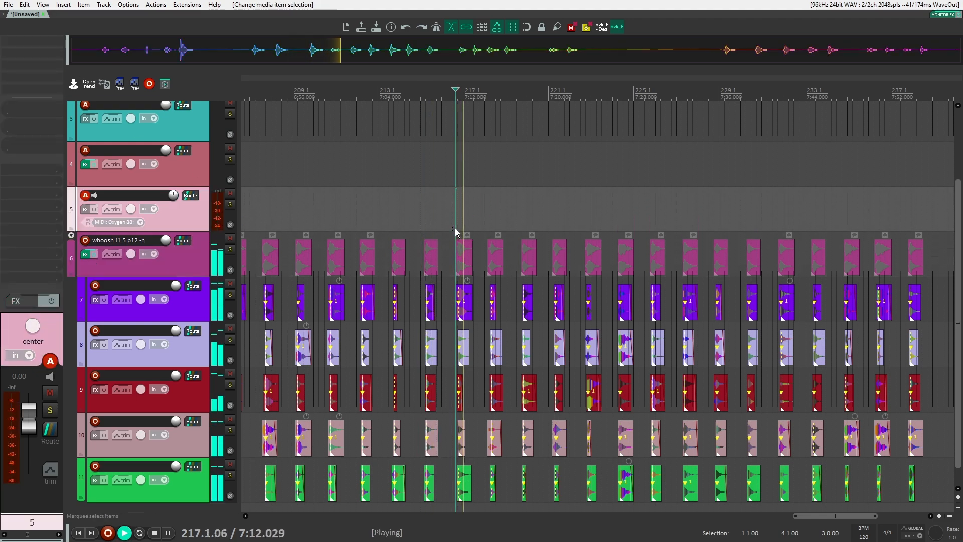
{"action": "key", "text": "space"}
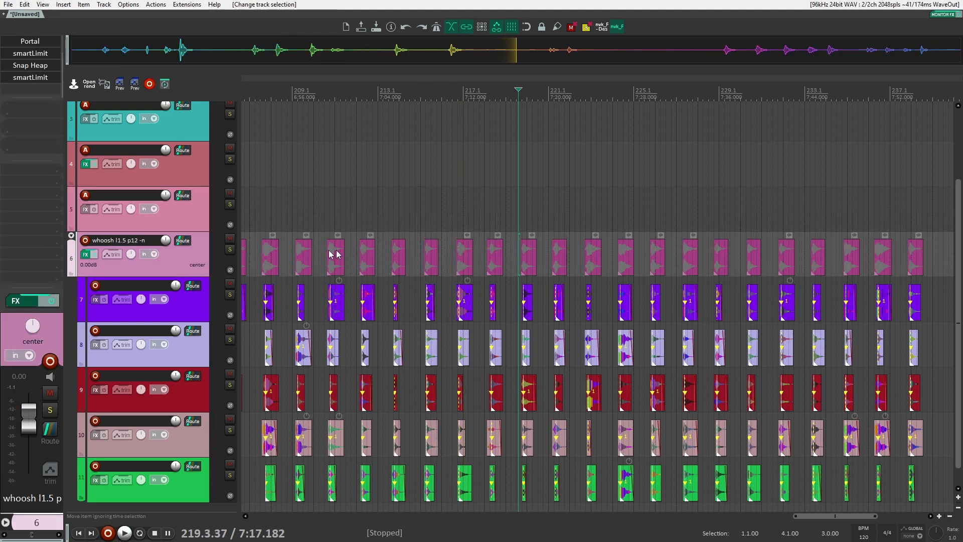
Select all whooshes in the folder and its layers, render them, and close the 1000 Whoosh SFX output folder.
{"action": "scroll", "coordinate": [328, 250], "scroll_direction": "left", "scroll_amount": 4}
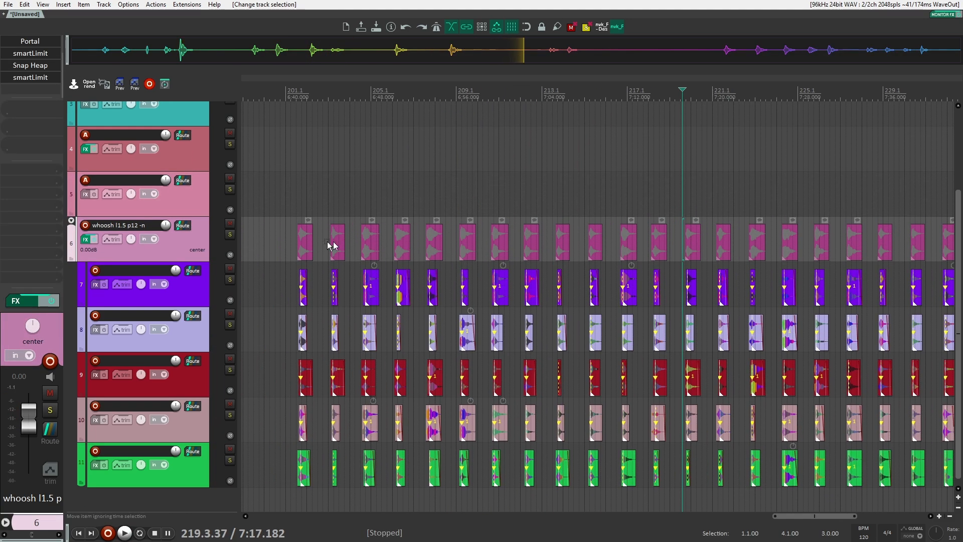
{"action": "scroll", "coordinate": [297, 237], "scroll_direction": "down", "scroll_amount": 5}
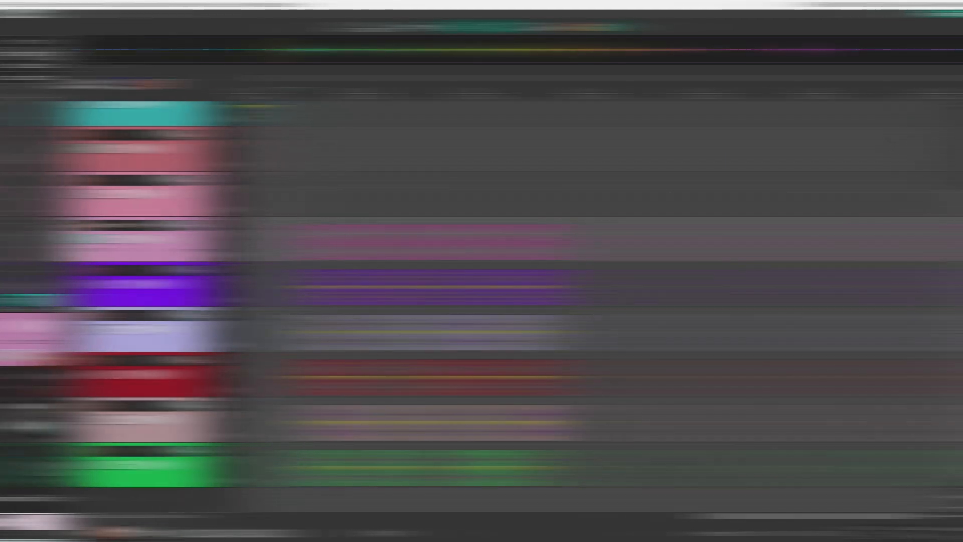
{"action": "double_click", "coordinate": [36, 90]}
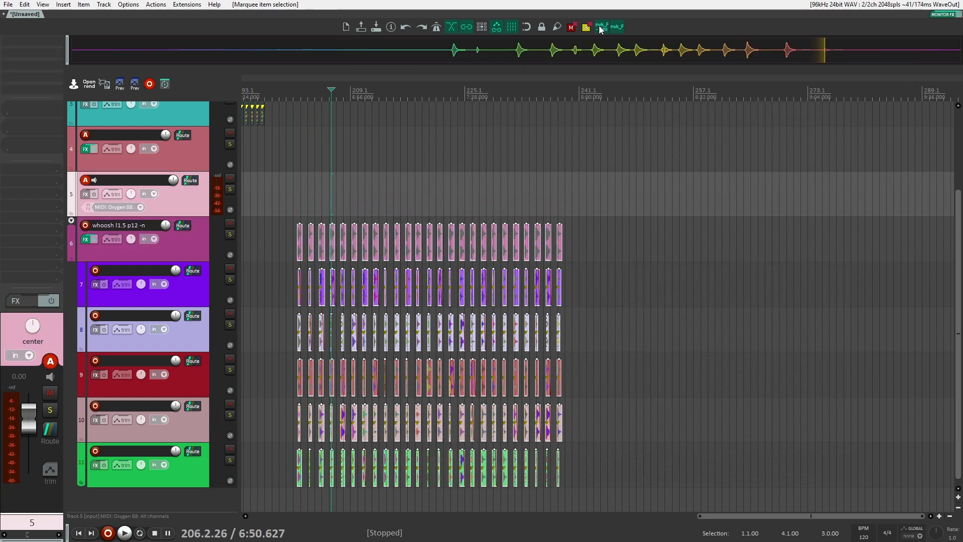
{"action": "left_click", "coordinate": [601, 26]}
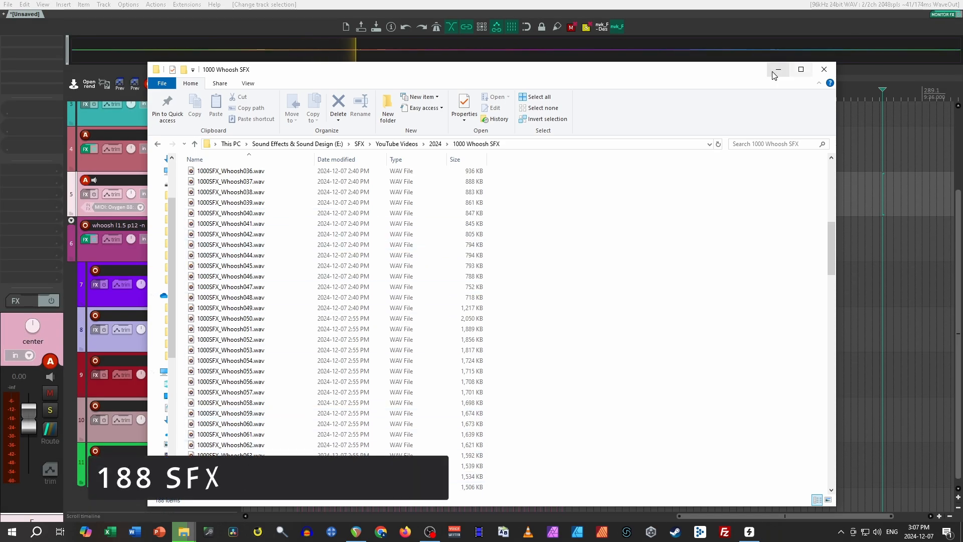
{"action": "left_click", "coordinate": [823, 68]}
Duplicate all whoosh items with their layers directly after the originals, and open the Media Explorer's shortcut options.
{"action": "left_click_drag", "start_coordinate": [619, 244], "coordinate": [339, 219]}
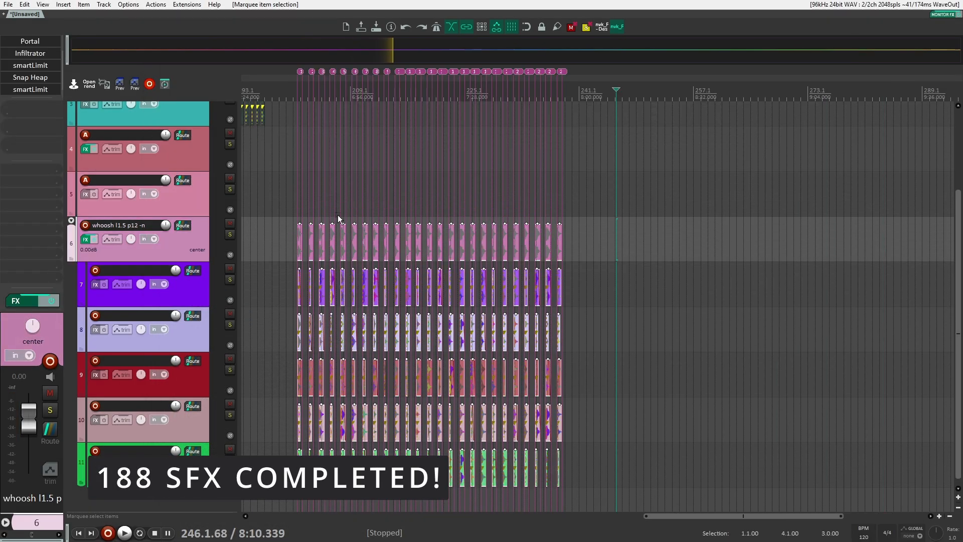
{"action": "mouse_move", "coordinate": [626, 233]}
{"action": "left_mouse_down"}
{"action": "mouse_move", "coordinate": [277, 241]}
{"action": "mouse_move", "coordinate": [491, 253]}
{"action": "left_mouse_up"}
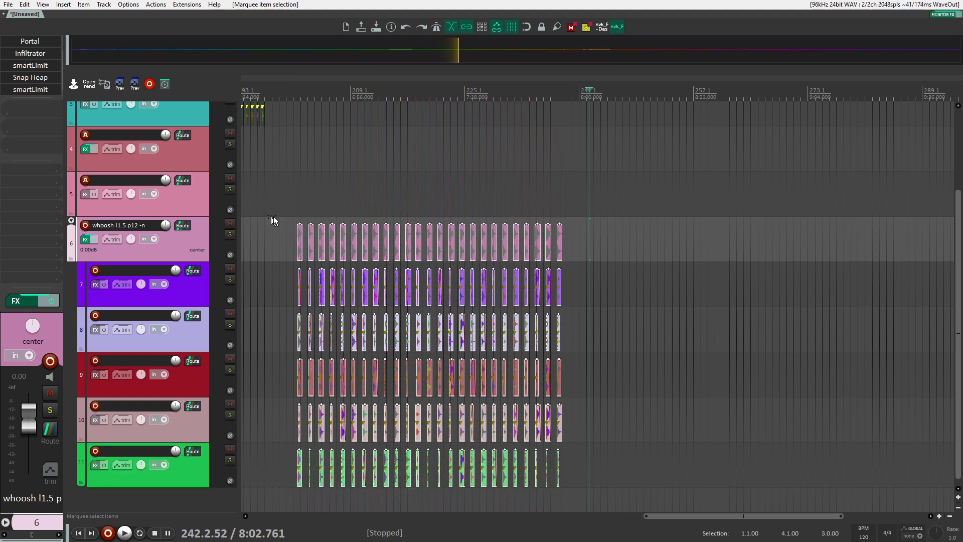
{"action": "left_click_drag", "start_coordinate": [566, 234], "coordinate": [577, 235]}
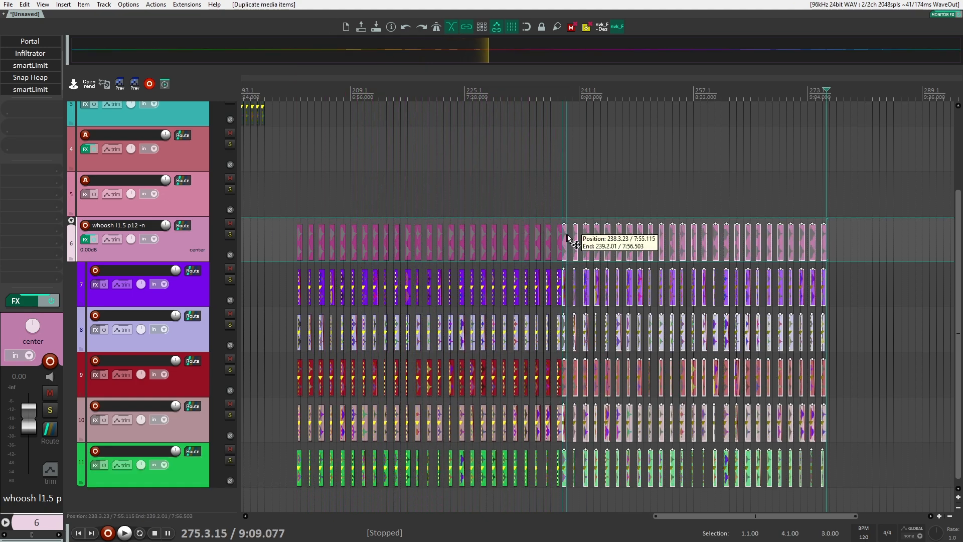
{"action": "key", "text": "ctrl+alt+x"}
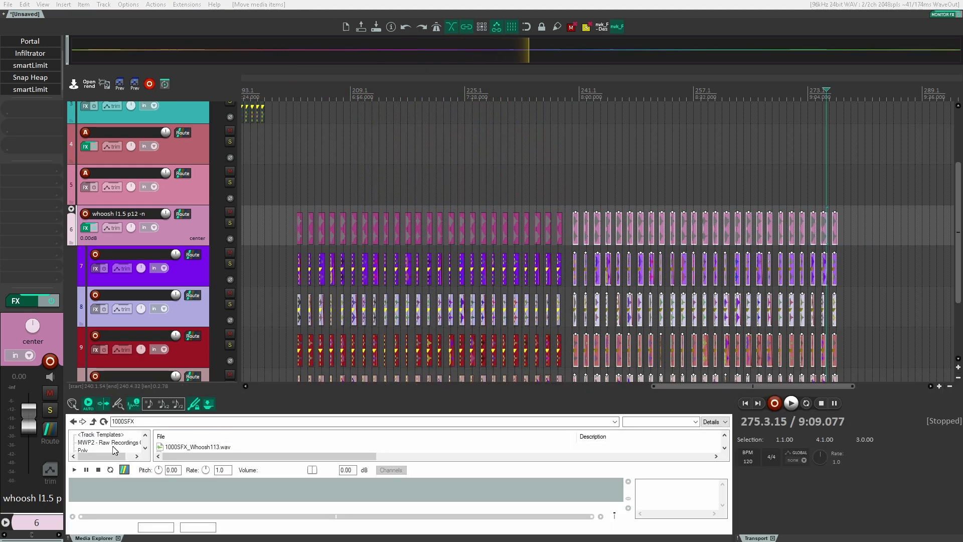
{"action": "right_click", "coordinate": [90, 447]}
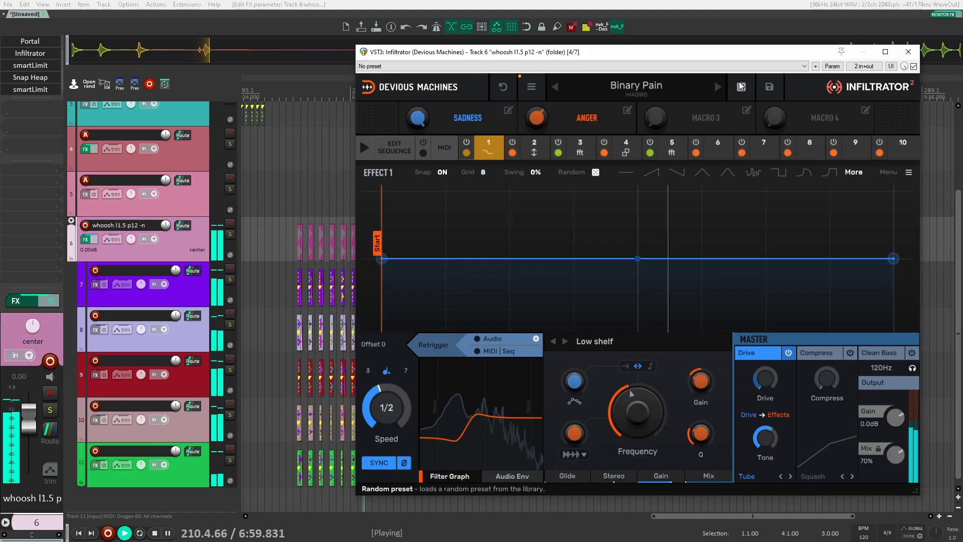
Load a random Infiltrator preset on the whoosh folder track while auditioning, settling on Peaceful Sines.
{"action": "left_click", "coordinate": [741, 86]}
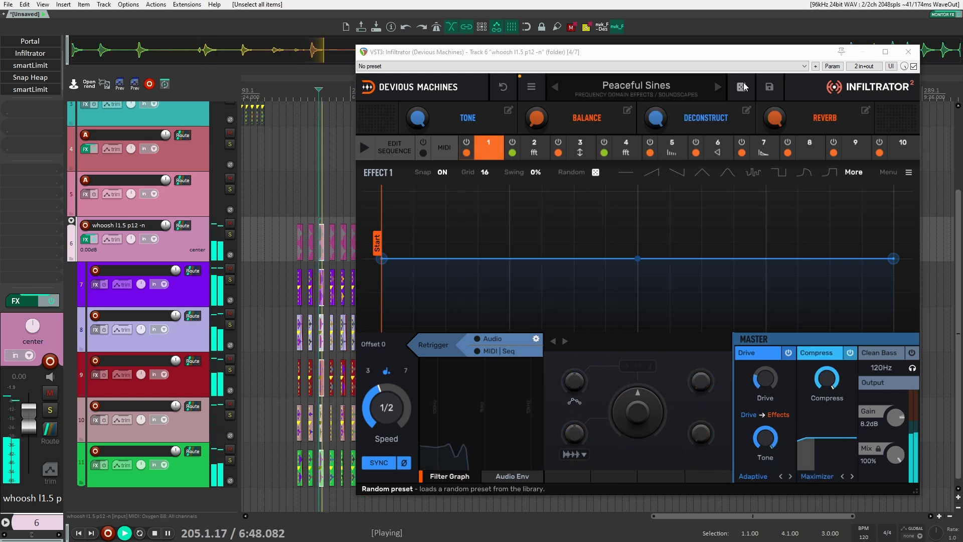
{"action": "left_click", "coordinate": [909, 52]}
{"action": "key", "text": "space"}
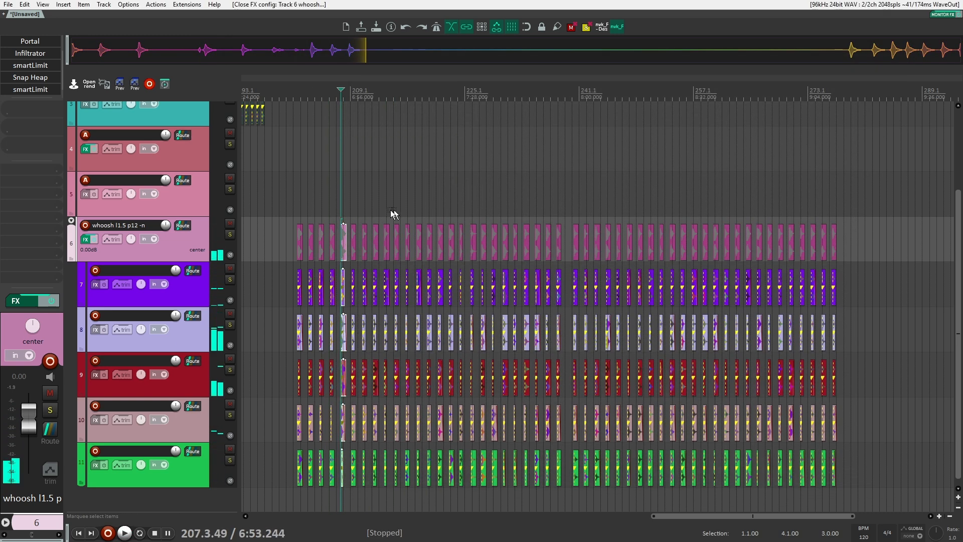
Select both sets of whooshes on all tracks and add them to the render matrix for rendering.
{"action": "left_click_drag", "start_coordinate": [296, 227], "coordinate": [894, 235]}
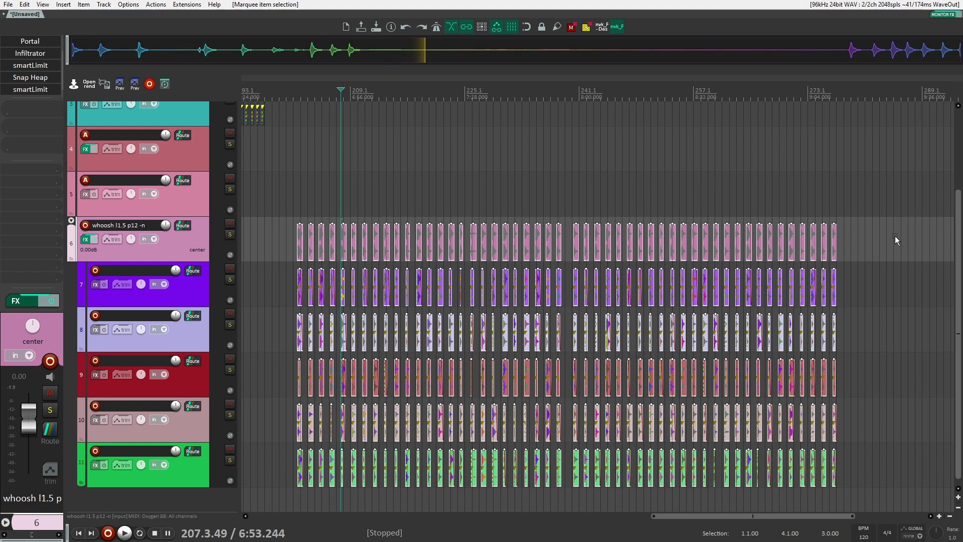
{"action": "left_click", "coordinate": [601, 29]}
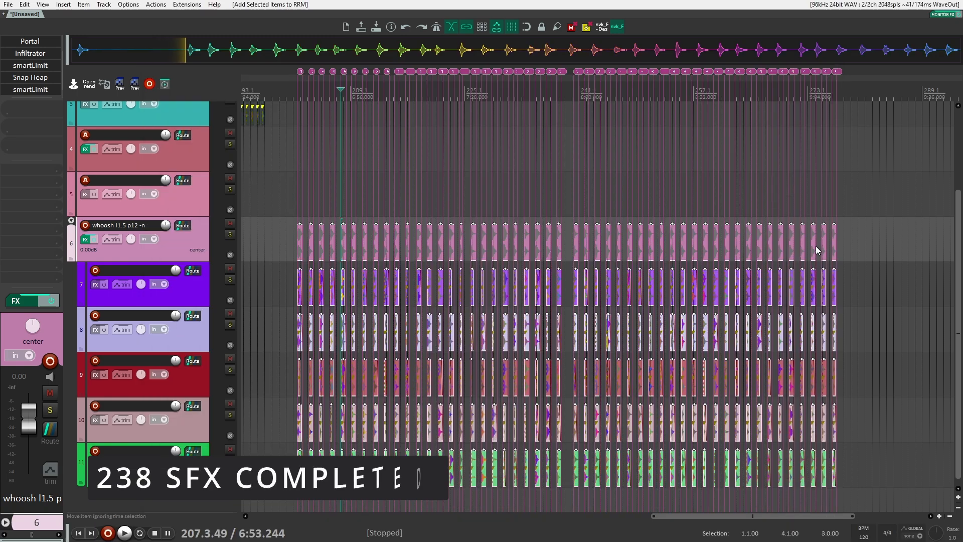
{"action": "scroll", "coordinate": [815, 246], "scroll_direction": "down", "scroll_amount": 6}
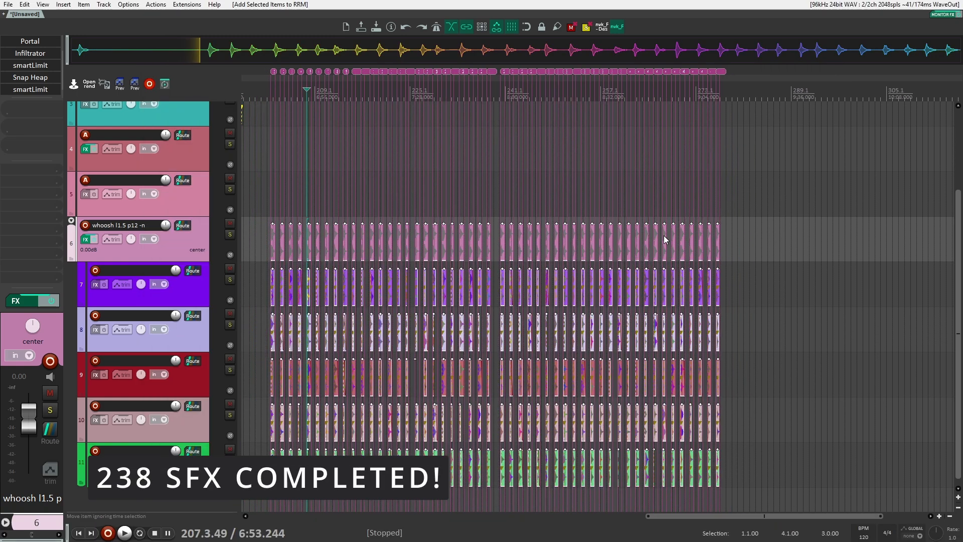
{"action": "left_click_drag", "start_coordinate": [753, 224], "coordinate": [387, 237]}
{"action": "key", "text": "m"}
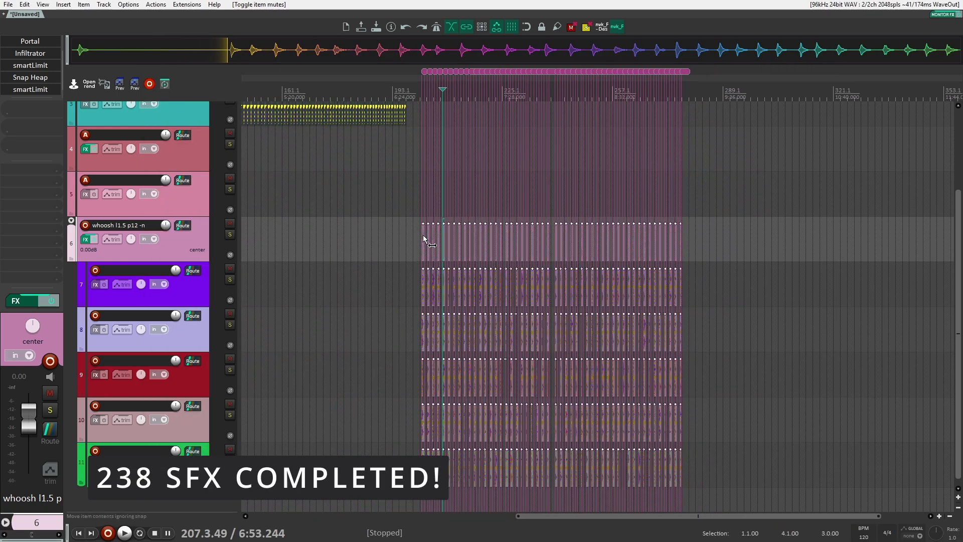
{"action": "key", "text": "m"}
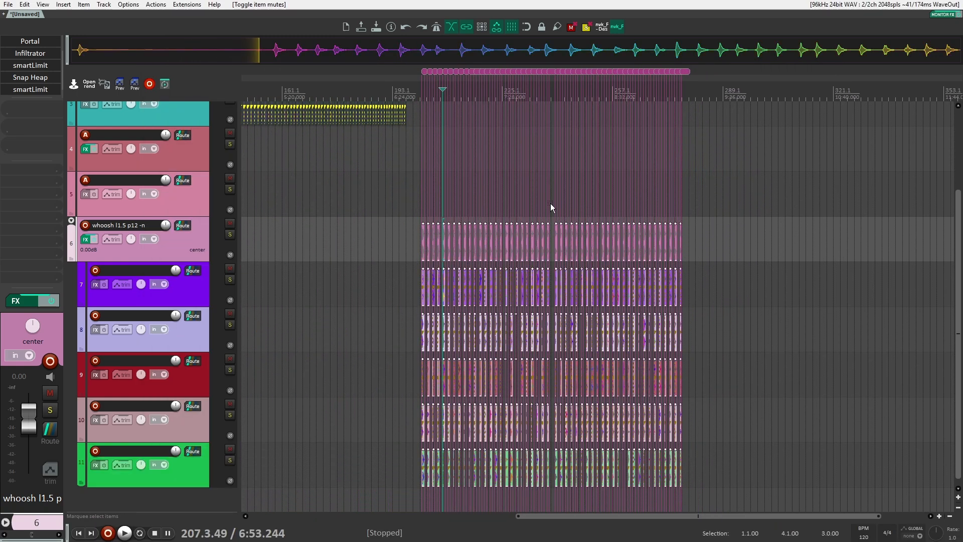
Delete all regions above the whooshes on the timeline.
{"action": "left_click", "coordinate": [404, 228]}
{"action": "key", "text": "ctrl+shift+r"}
{"action": "left_click_drag", "start_coordinate": [668, 236], "coordinate": [573, 232]}
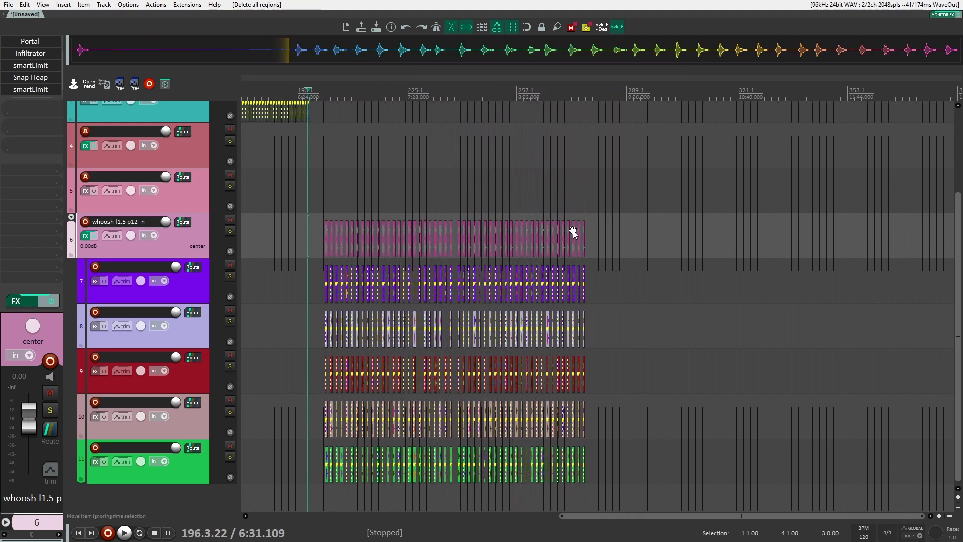
{"action": "left_click_drag", "start_coordinate": [480, 200], "coordinate": [579, 195]}
Set the time selection to span all whoosh items and mutate them with the LKC Variator script.
{"action": "left_click_drag", "start_coordinate": [735, 222], "coordinate": [318, 230]}
{"action": "key", "text": "t"}
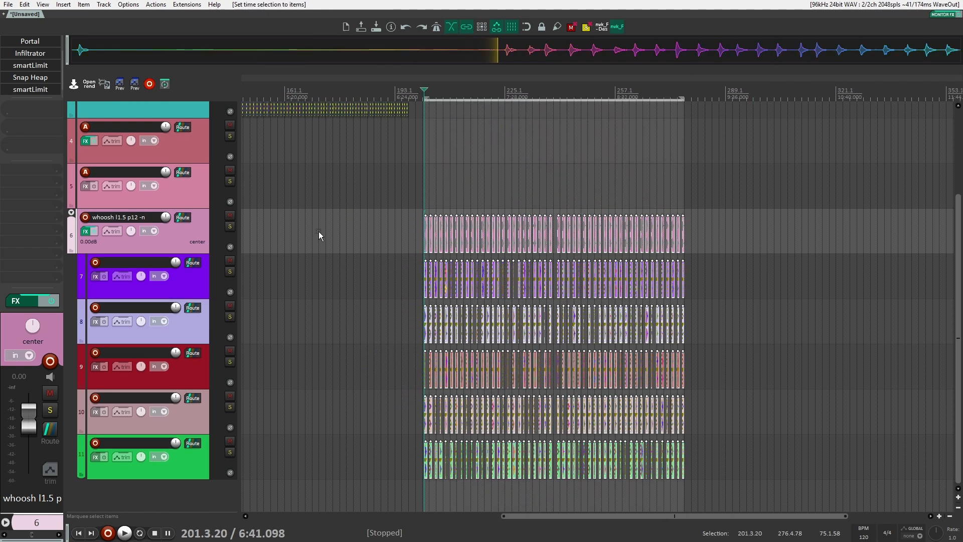
{"action": "key", "text": "ctrl+shift+v"}
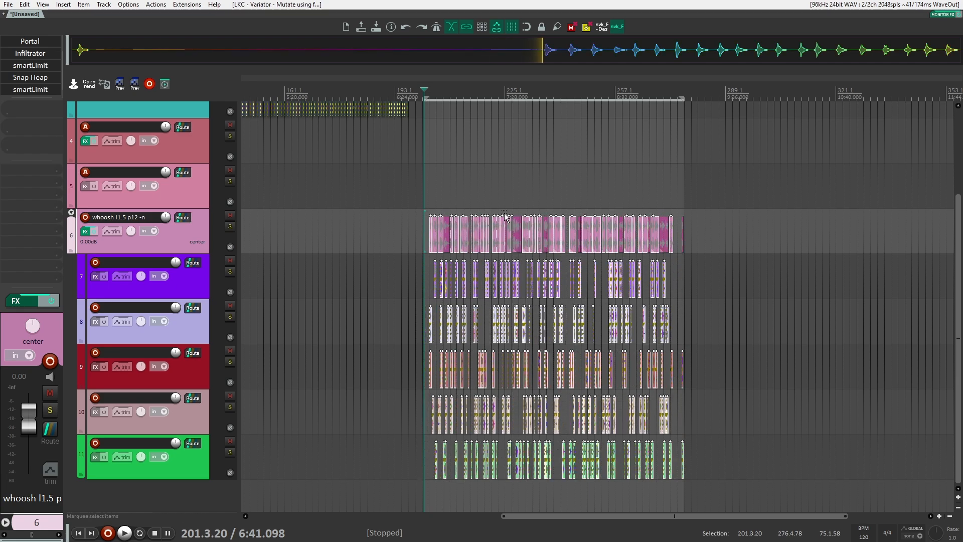
{"action": "scroll", "coordinate": [477, 221], "scroll_direction": "up", "scroll_amount": 8}
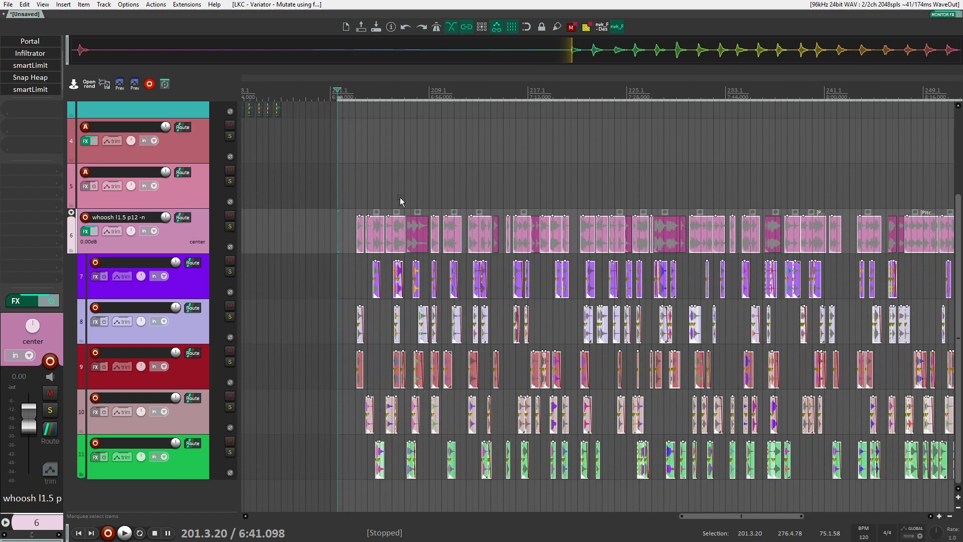
{"action": "scroll", "coordinate": [398, 200], "scroll_direction": "down", "scroll_amount": 4}
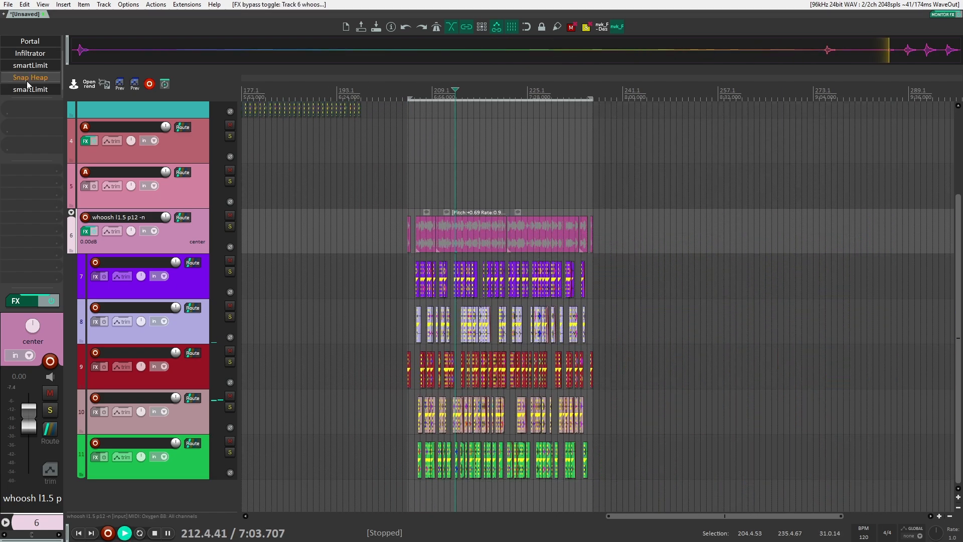
Select all the mutated whoosh items, create a single region spanning them, and render that region.
{"action": "key", "text": "space"}
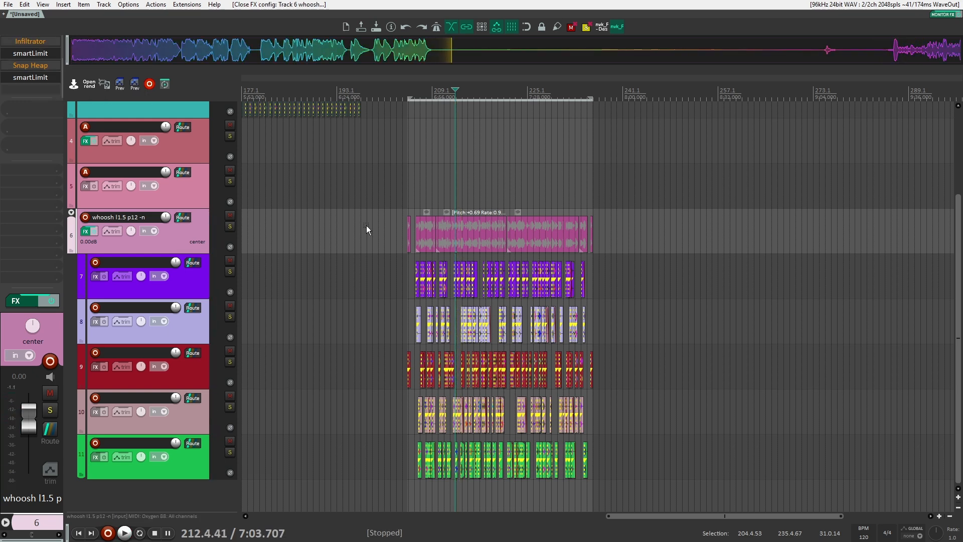
{"action": "left_click_drag", "start_coordinate": [366, 225], "coordinate": [687, 213]}
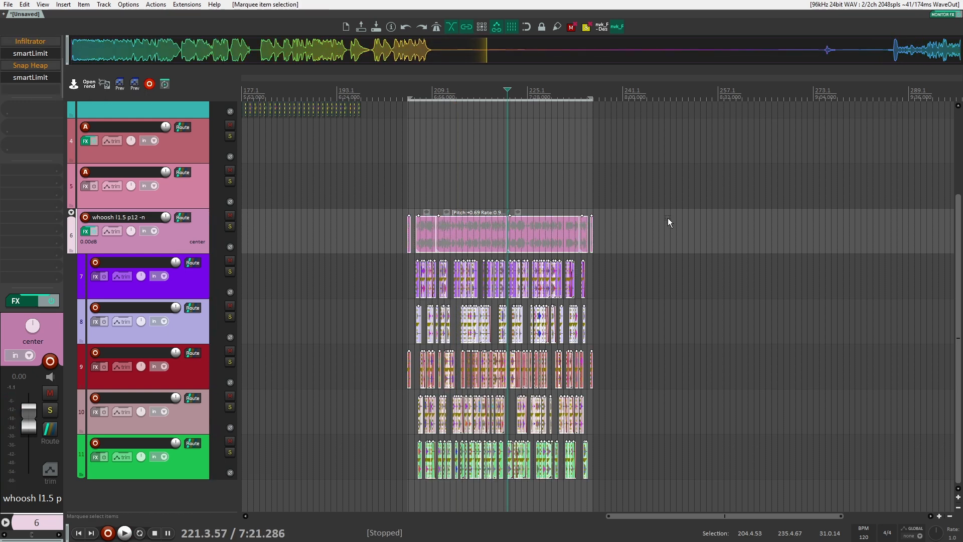
{"action": "key", "text": "shift+r"}
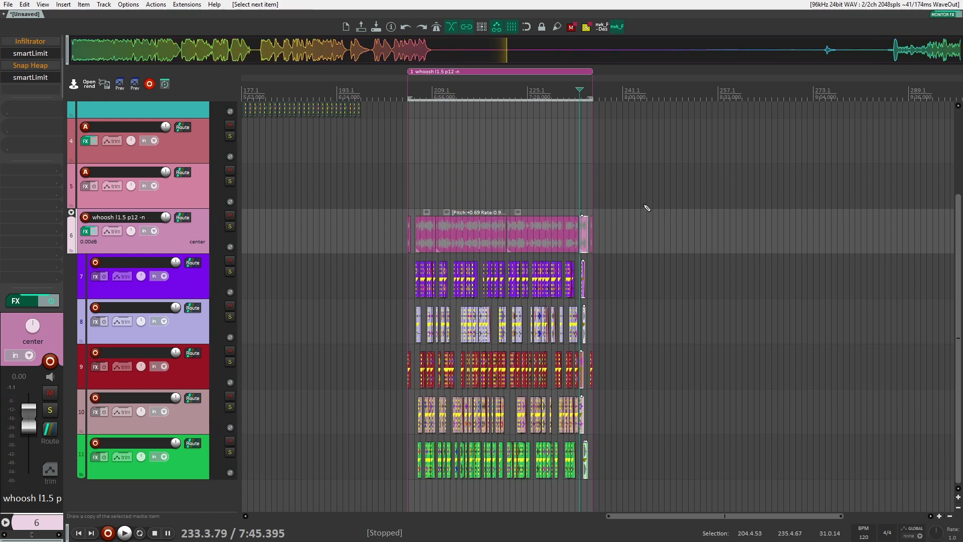
{"action": "key", "text": "ctrl+alt+r"}
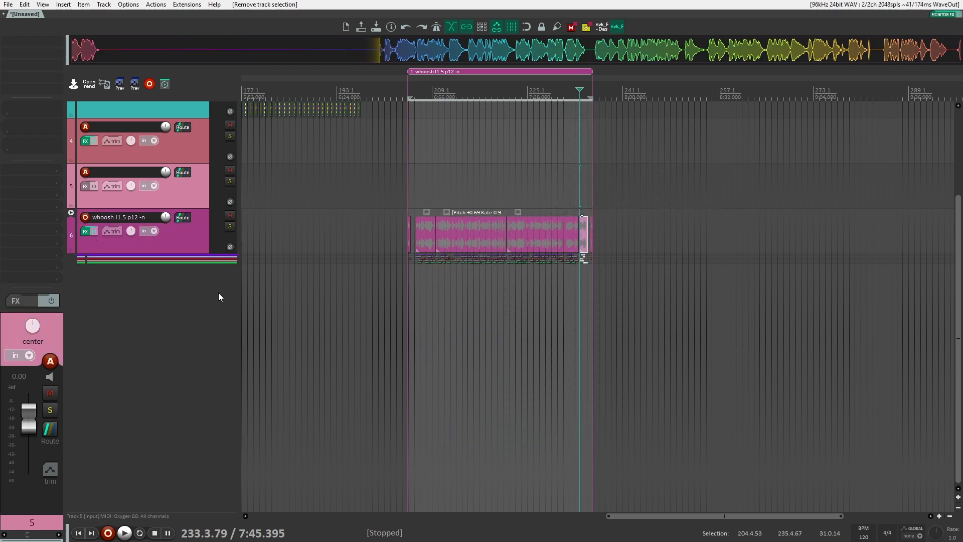
Insert a track with Phase Plant playing 1000SFX_Whoosh000, and add a reshaped Pyramid LFO at 0.431 Hz that modulates the sample level from 0 %.
{"action": "double_click", "coordinate": [219, 297]}
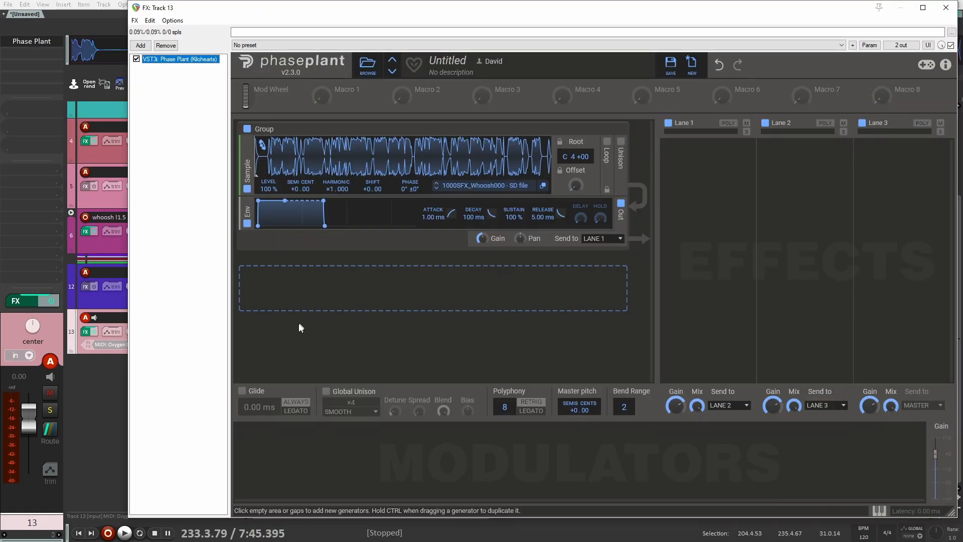
{"action": "left_click", "coordinate": [294, 443]}
{"action": "left_click", "coordinate": [319, 434]}
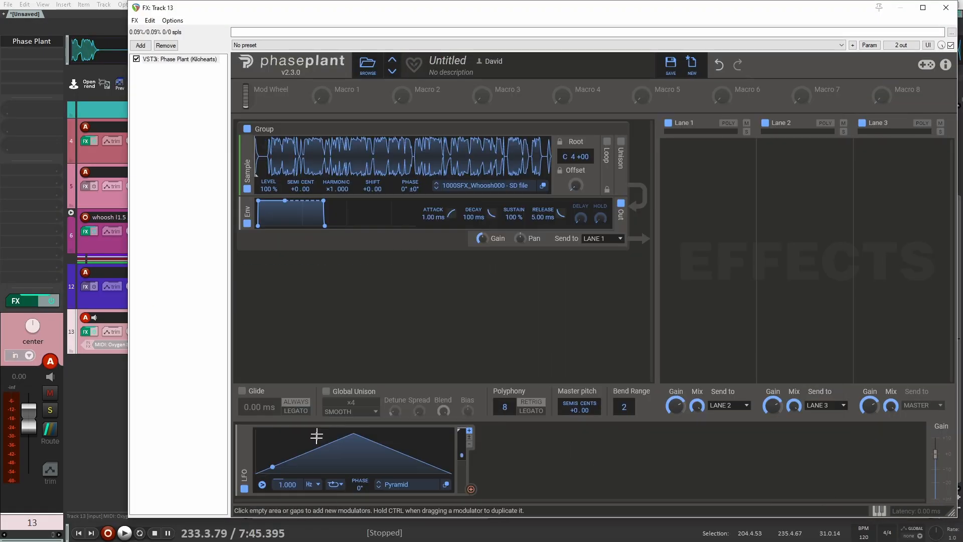
{"action": "left_click_drag", "start_coordinate": [353, 434], "coordinate": [302, 490]}
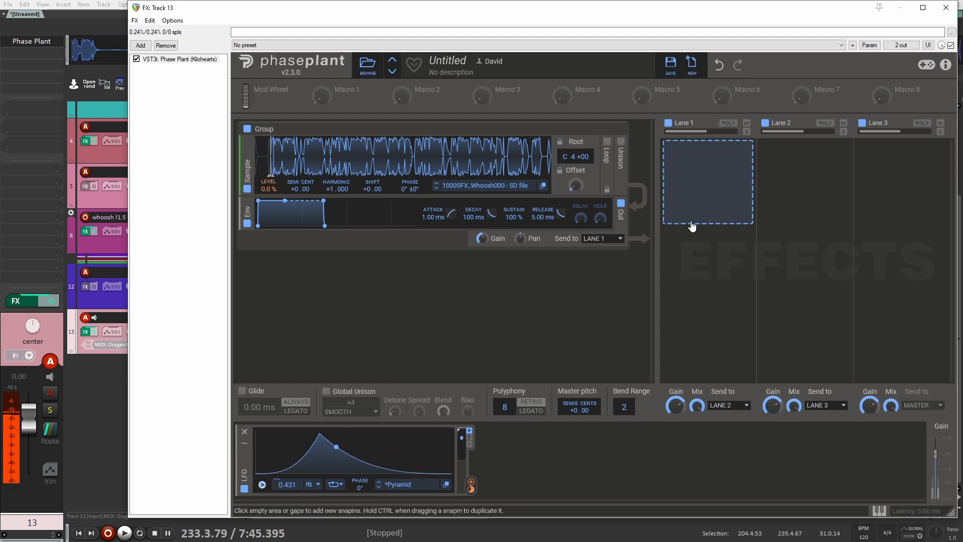
Add an Overdrive distortion after the sample in Phase Plant and modulate its Drive with the LFO by +40.9 %.
{"action": "left_click_drag", "start_coordinate": [692, 227], "coordinate": [541, 222]}
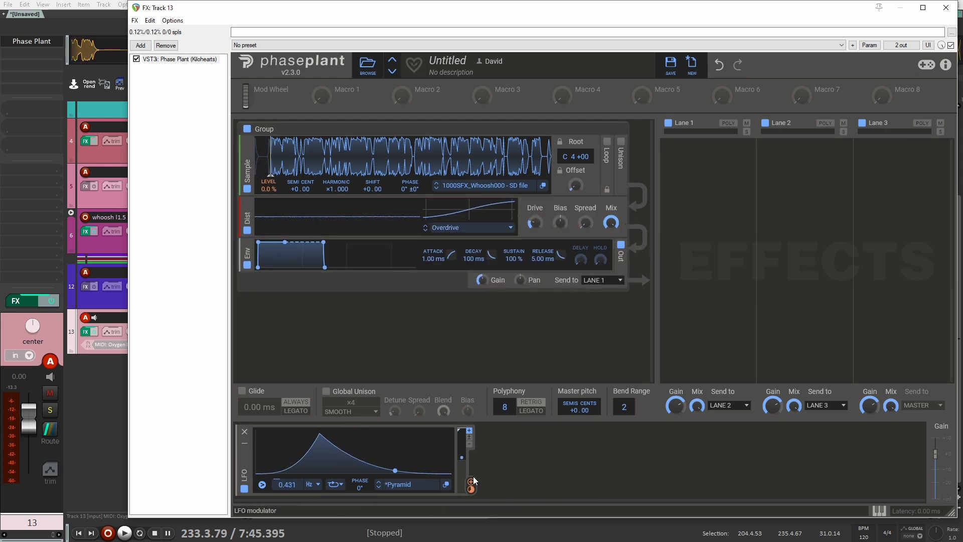
{"action": "left_click_drag", "start_coordinate": [472, 481], "coordinate": [535, 222]}
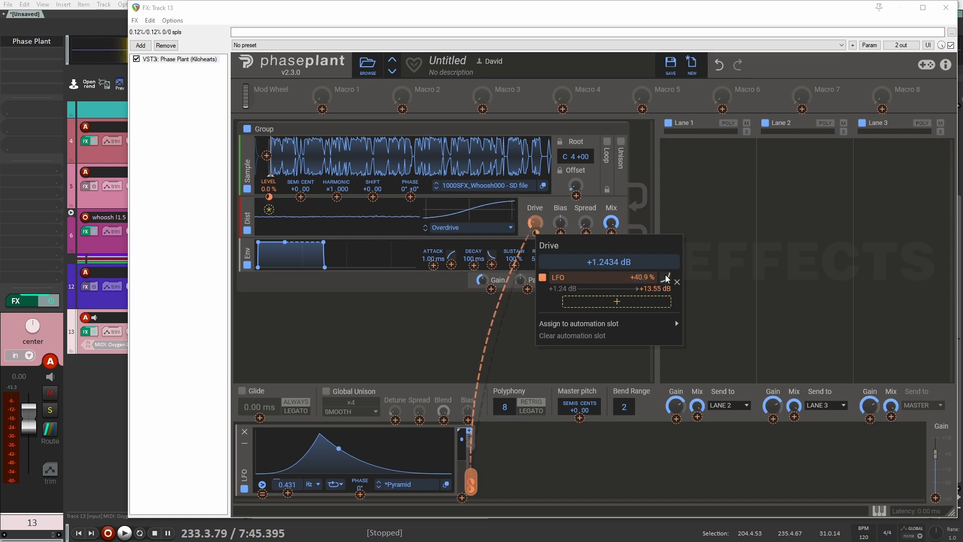
Add smartLimit to the Phase Plant track and insert Uberloud between Phase Plant and the limiter.
{"action": "left_click", "coordinate": [37, 52]}
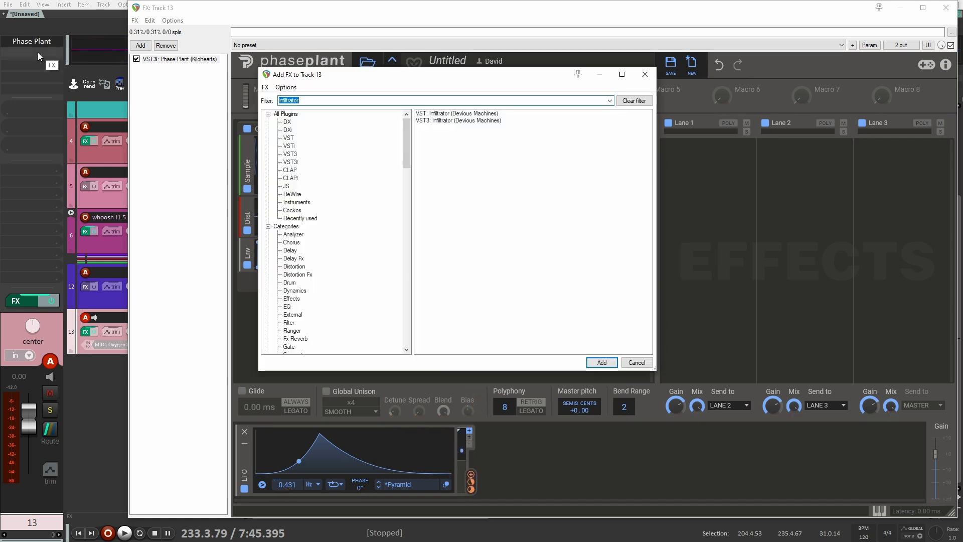
{"action": "key", "text": "Return"}
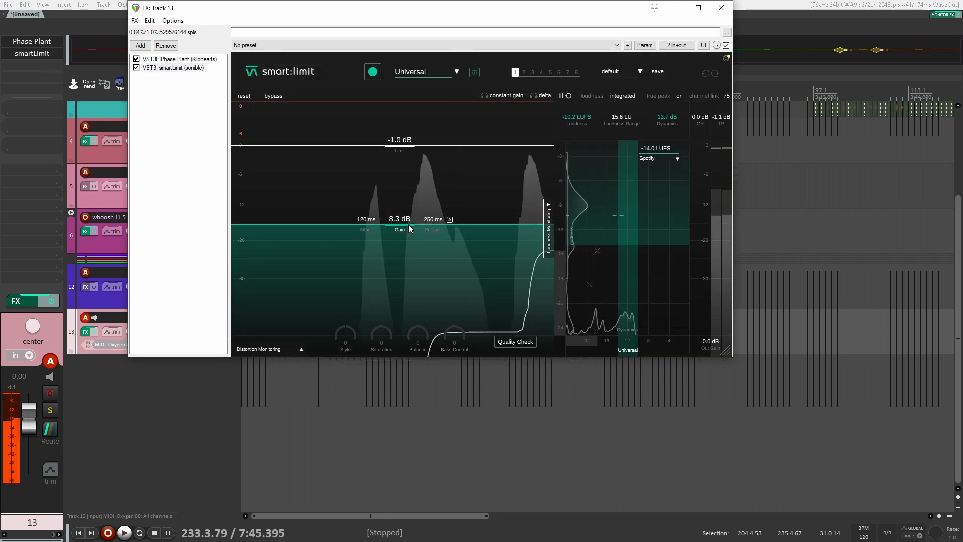
{"action": "left_click", "coordinate": [145, 45]}
{"action": "type", "text": "ub"}
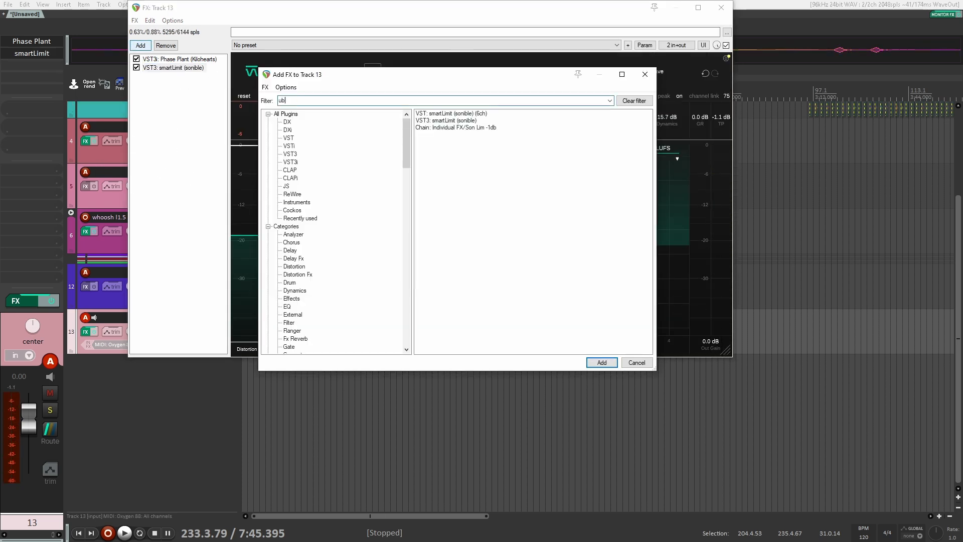
{"action": "type", "text": "erl"}
{"action": "key", "text": "Return"}
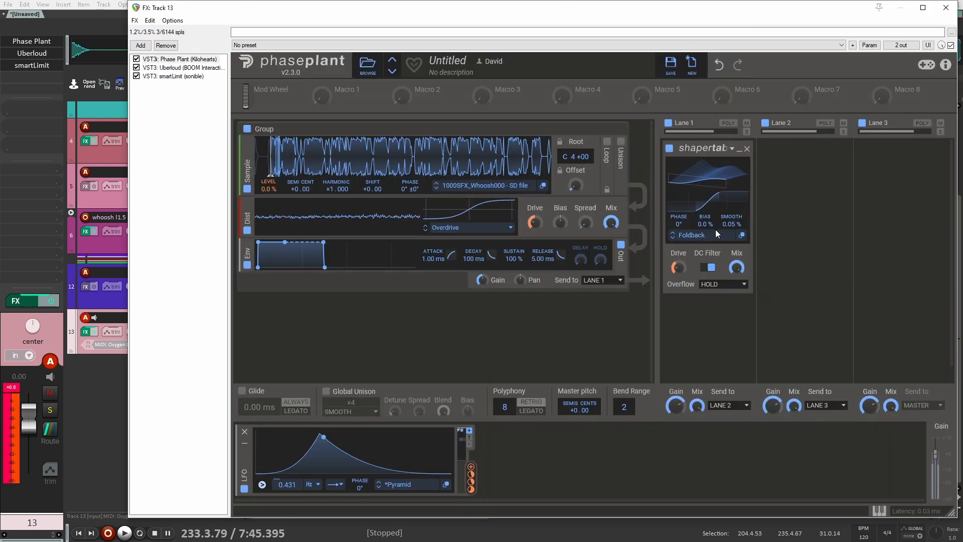
Add a Dual Delay below the Shaper Table in Phase Plant's Lane 1.
{"action": "left_click", "coordinate": [710, 326]}
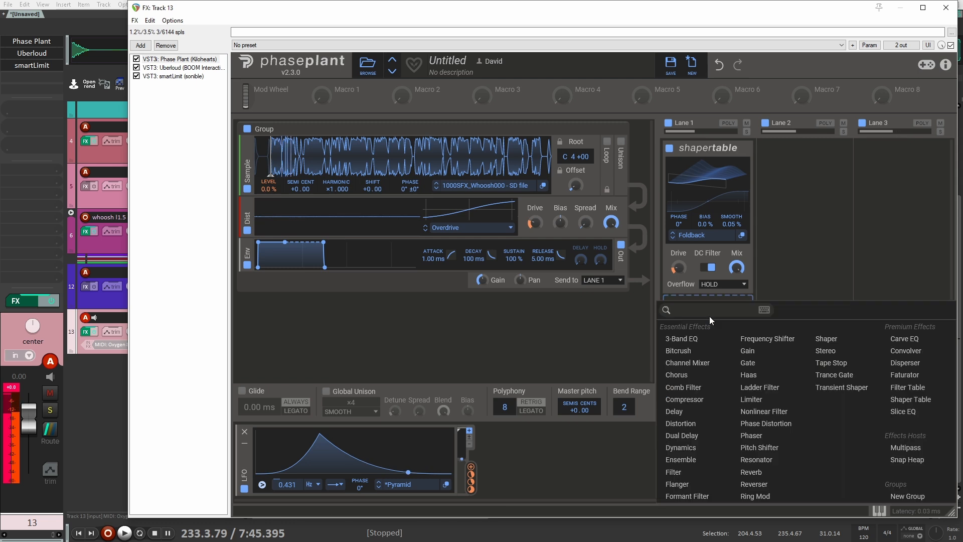
{"action": "left_click", "coordinate": [684, 434]}
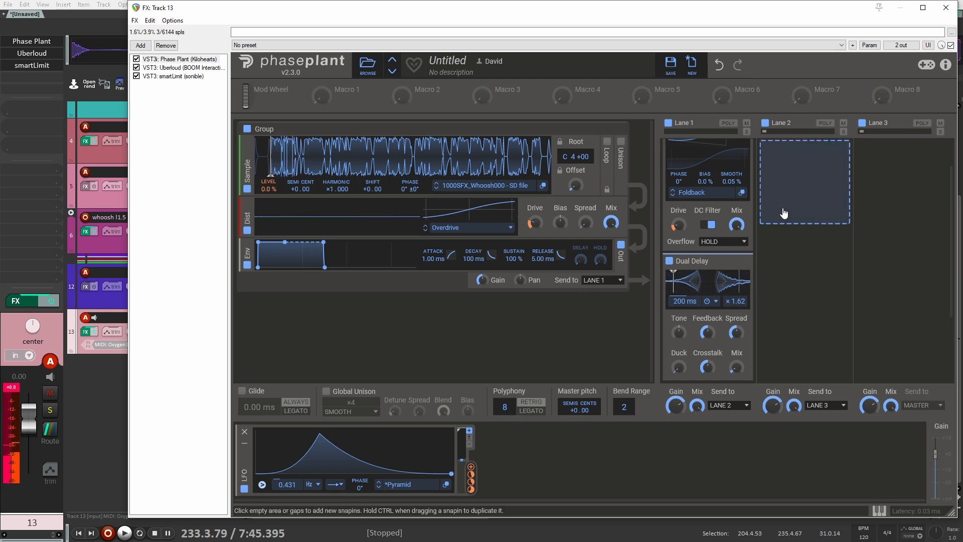
{"action": "scroll", "coordinate": [811, 224], "scroll_direction": "up", "scroll_amount": 2}
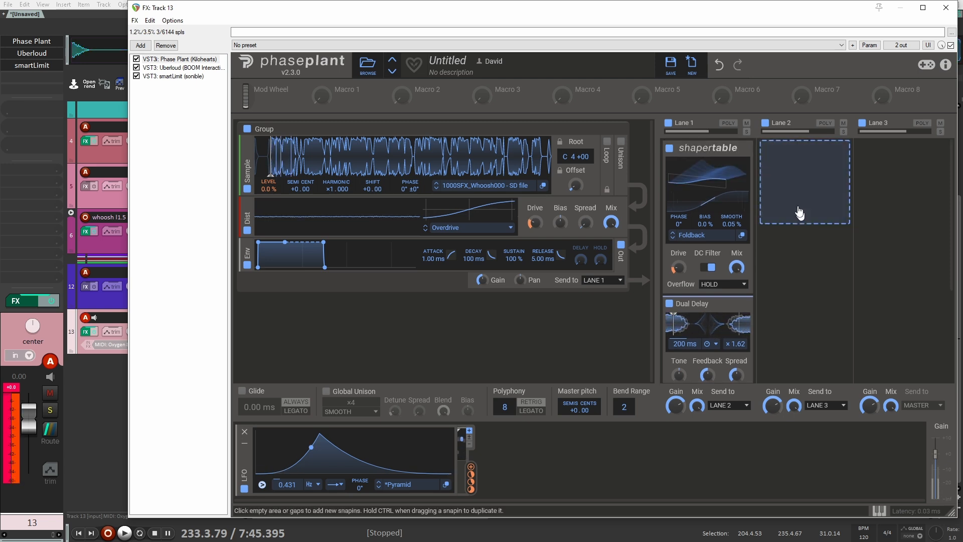
Add a Convolver to Lane 2, set its impulse stretch to 261 % and reduce its mix.
{"action": "left_click", "coordinate": [792, 176]}
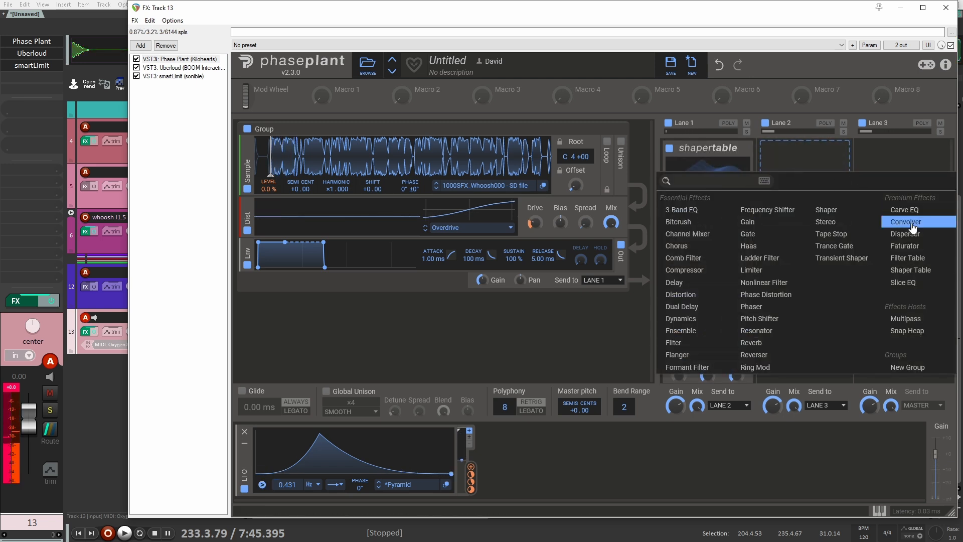
{"action": "left_click", "coordinate": [838, 225]}
{"action": "scroll", "coordinate": [761, 285], "scroll_direction": "down", "scroll_amount": 2}
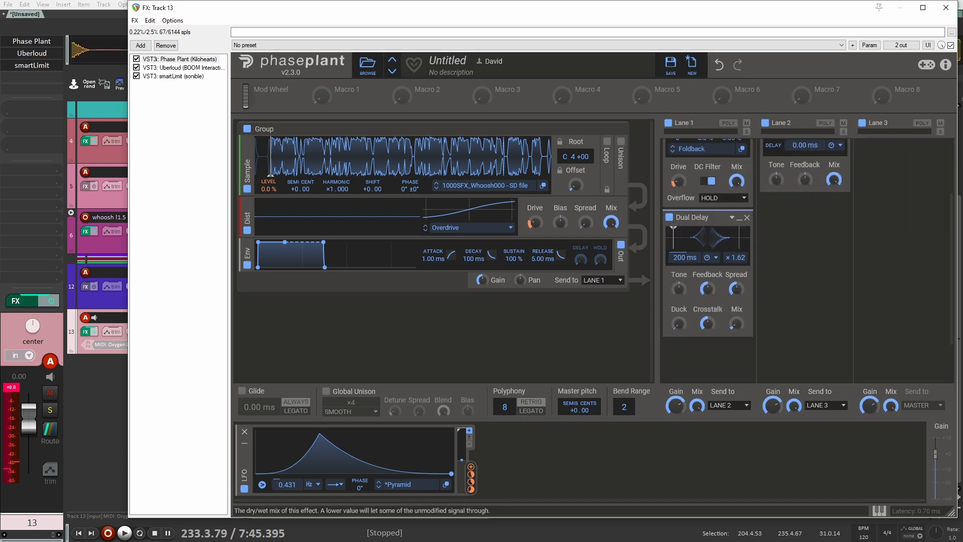
{"action": "scroll", "coordinate": [799, 295], "scroll_direction": "up", "scroll_amount": 2}
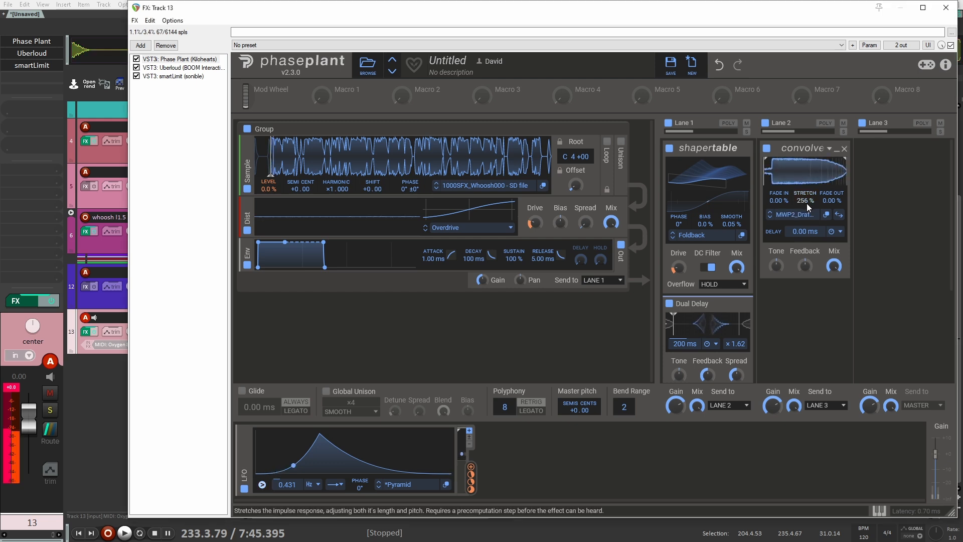
{"action": "left_click_drag", "start_coordinate": [806, 202], "coordinate": [801, 196]}
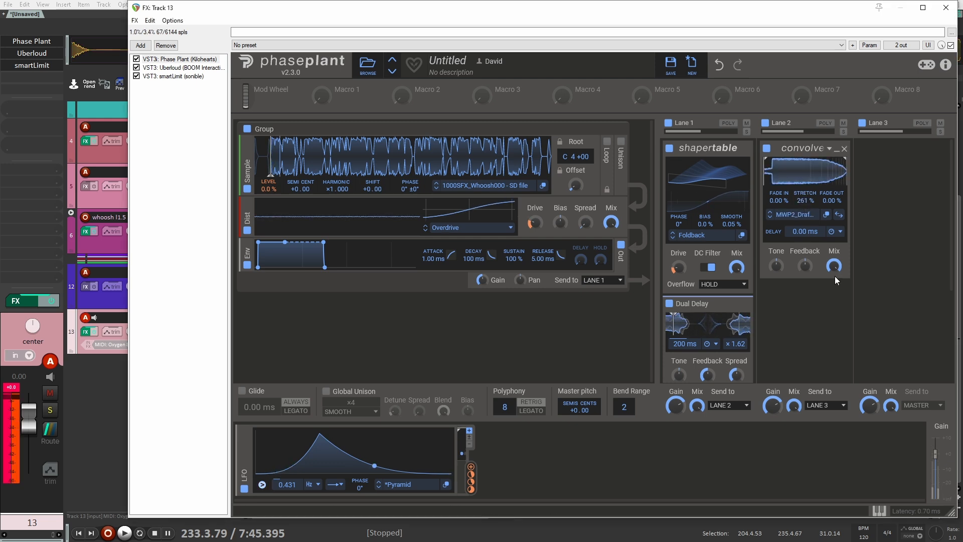
{"action": "left_click_drag", "start_coordinate": [834, 266], "coordinate": [834, 287]}
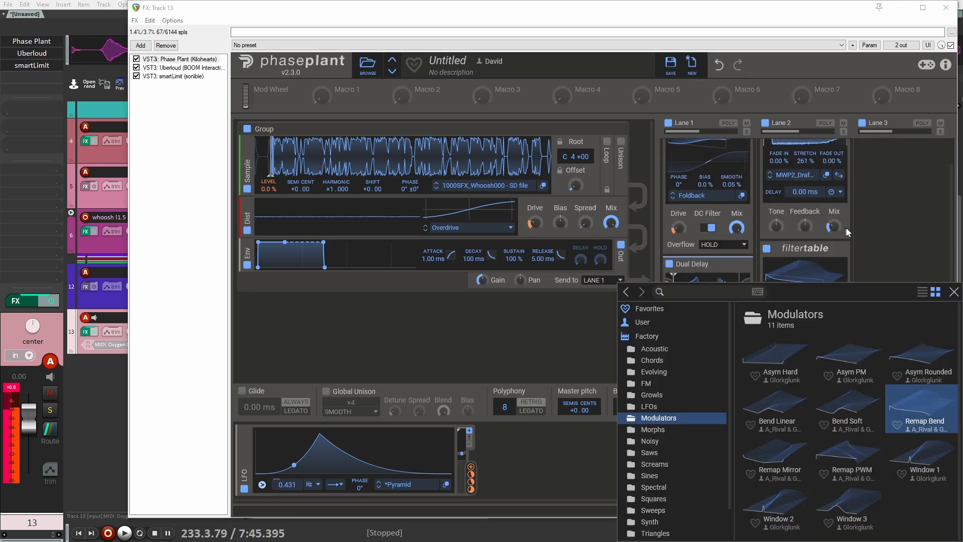
Load the Oof wavetable from Growls into the Lane 2 Filter Table and lower the Convolver's mix further.
{"action": "left_click", "coordinate": [651, 394]}
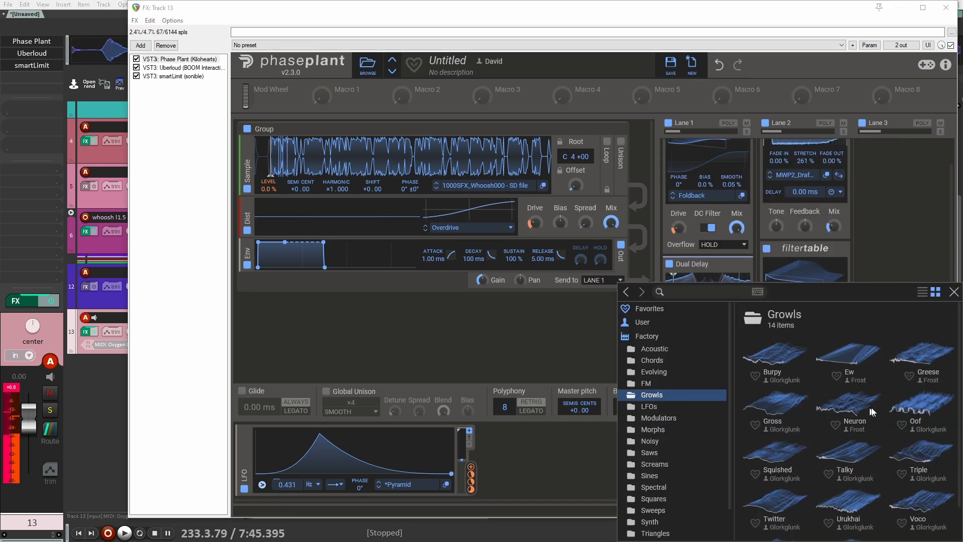
{"action": "left_click", "coordinate": [953, 292]}
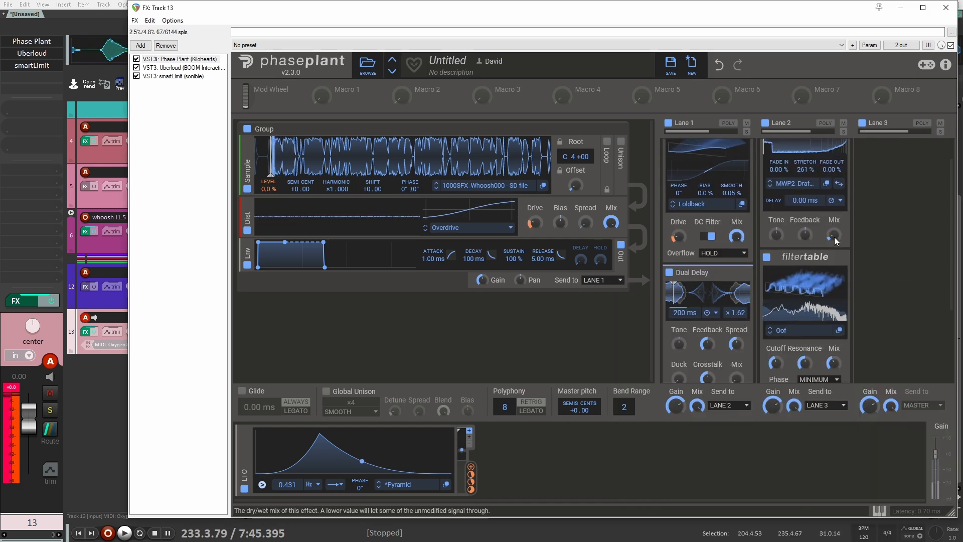
{"action": "left_click_drag", "start_coordinate": [834, 236], "coordinate": [835, 249]}
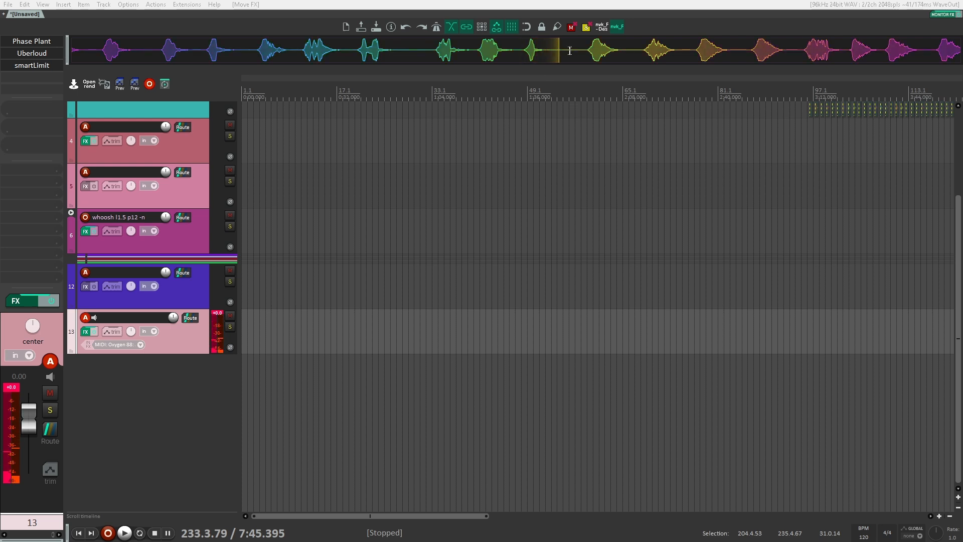
Select the entire captured whoosh performance in the paused sampler strip and place it on the timeline.
{"action": "left_click_drag", "start_coordinate": [80, 50], "coordinate": [961, 40]}
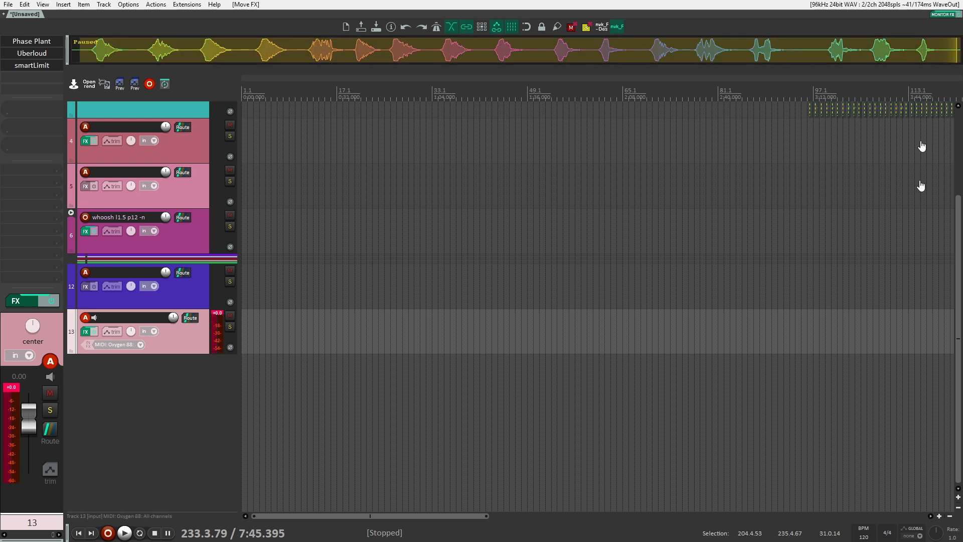
{"action": "left_click", "coordinate": [894, 292]}
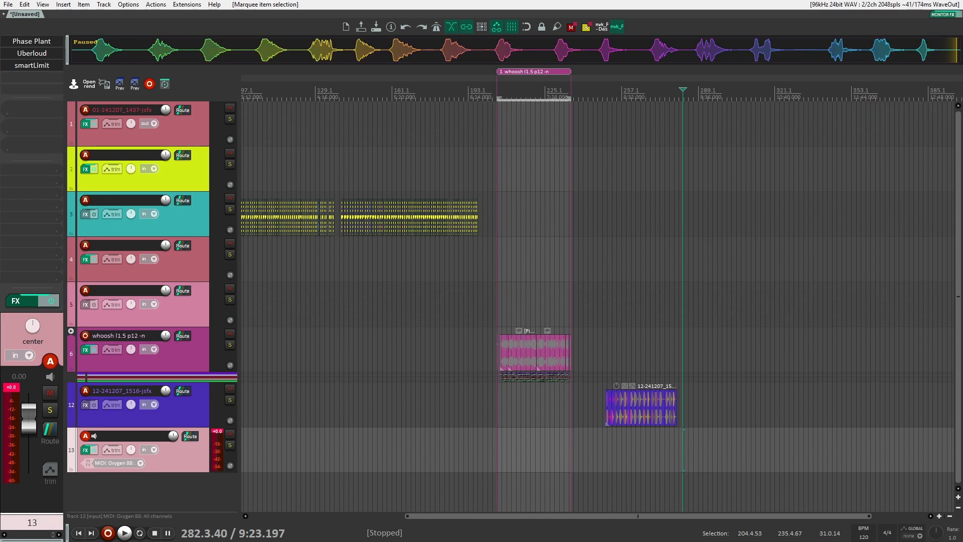
Bring the Phase Plant window back into view, resume the sampler capture and switch off the Lane 2 Convolver.
{"action": "left_click_drag", "start_coordinate": [440, 541], "coordinate": [434, 305]}
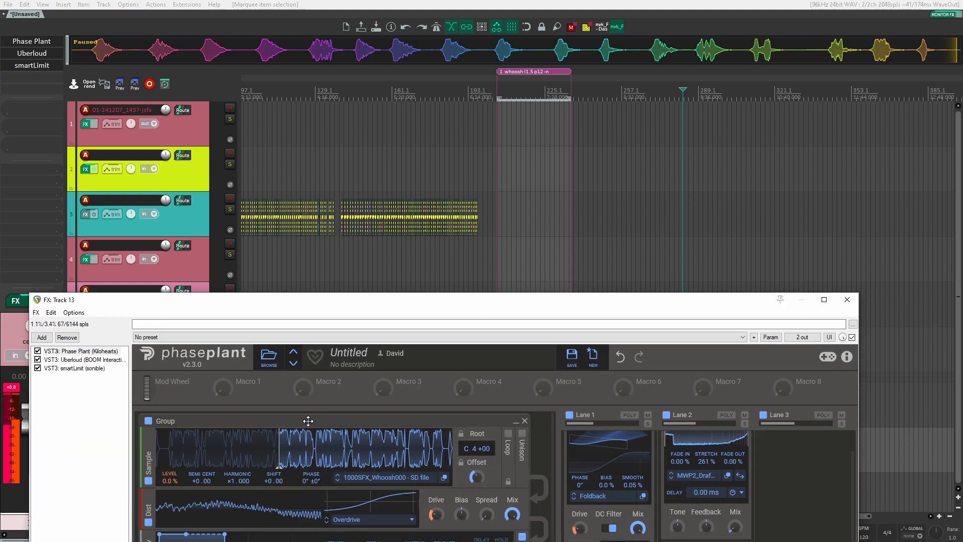
{"action": "left_click", "coordinate": [454, 46]}
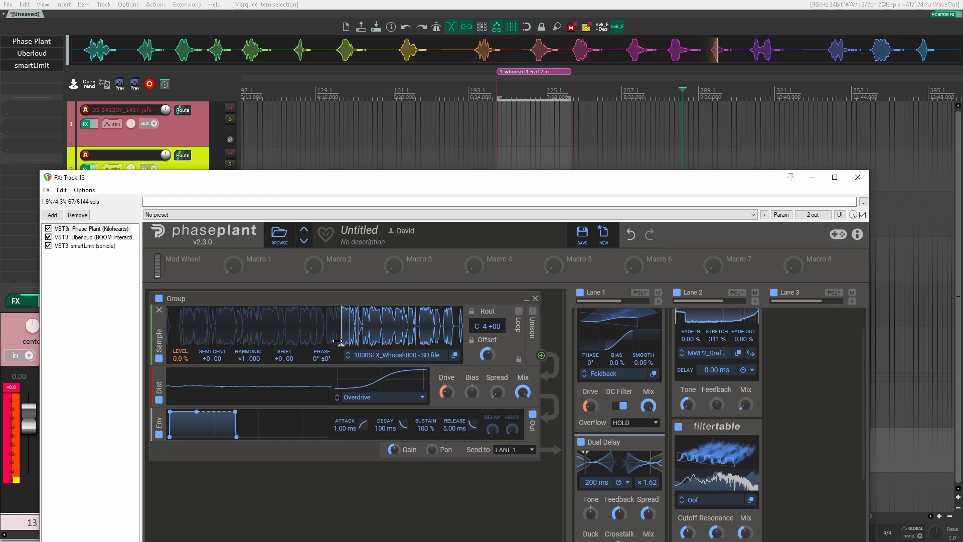
{"action": "scroll", "coordinate": [679, 333], "scroll_direction": "up", "scroll_amount": 2}
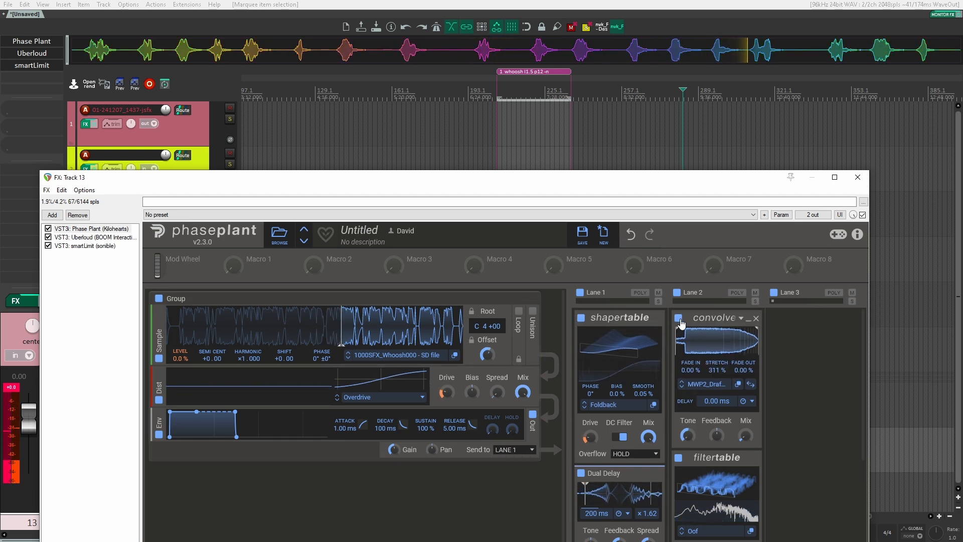
{"action": "left_click", "coordinate": [679, 320]}
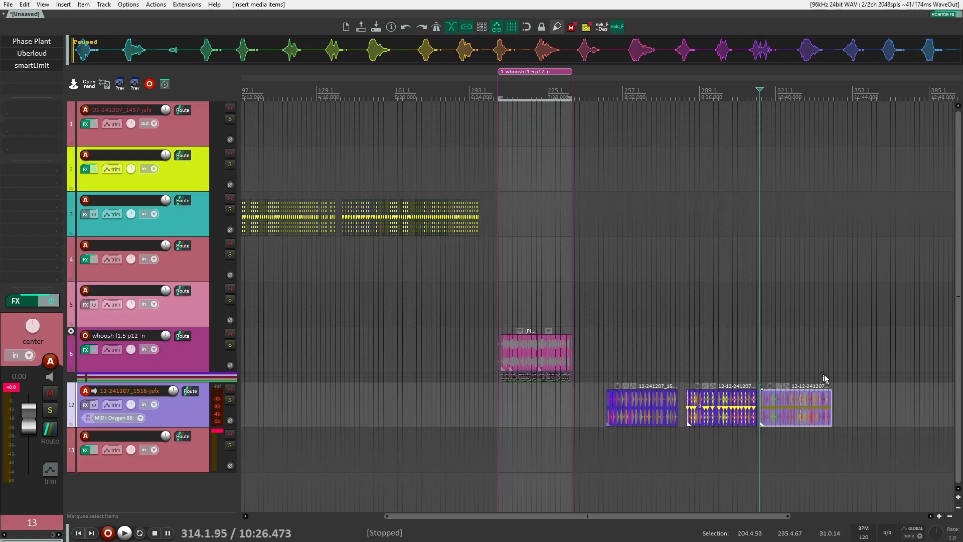
Select the three captured whoosh recordings on track 12 and dynamically split them by gate at a -26.4 dB threshold, removing silent areas.
{"action": "scroll", "coordinate": [823, 377], "scroll_direction": "right", "scroll_amount": 5}
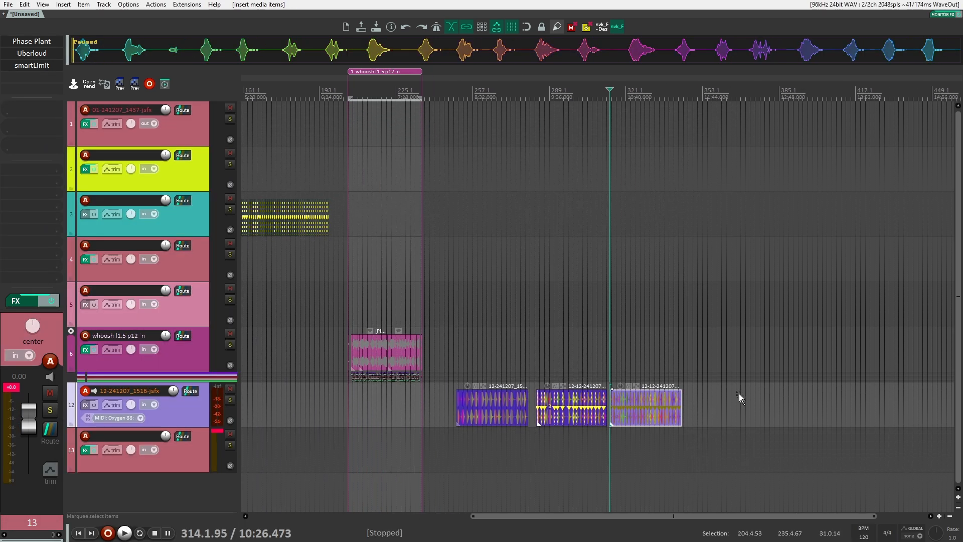
{"action": "scroll", "coordinate": [712, 367], "scroll_direction": "up", "scroll_amount": 5}
{"action": "scroll", "coordinate": [689, 343], "scroll_direction": "down", "scroll_amount": 2}
{"action": "left_click_drag", "start_coordinate": [773, 359], "coordinate": [509, 406]}
{"action": "key", "text": "d"}
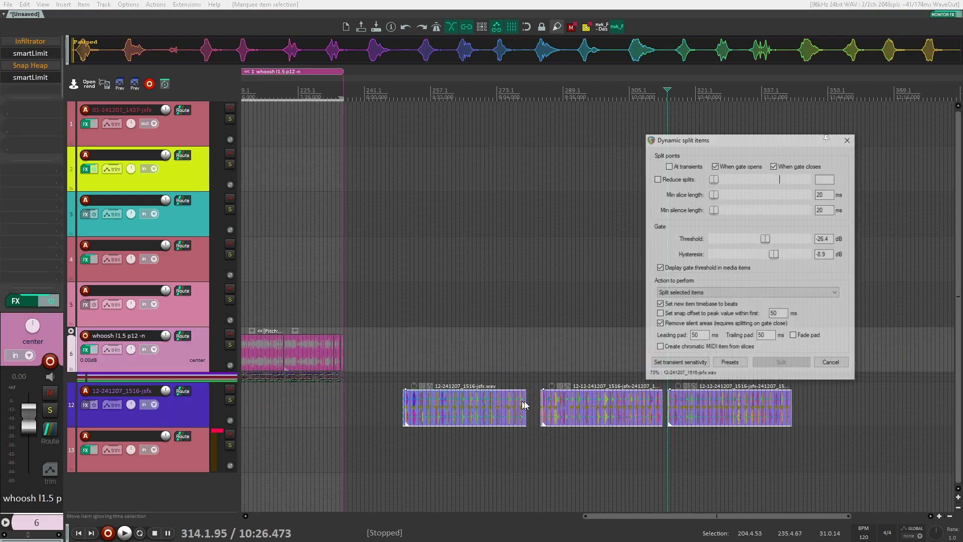
{"action": "left_click", "coordinate": [782, 363]}
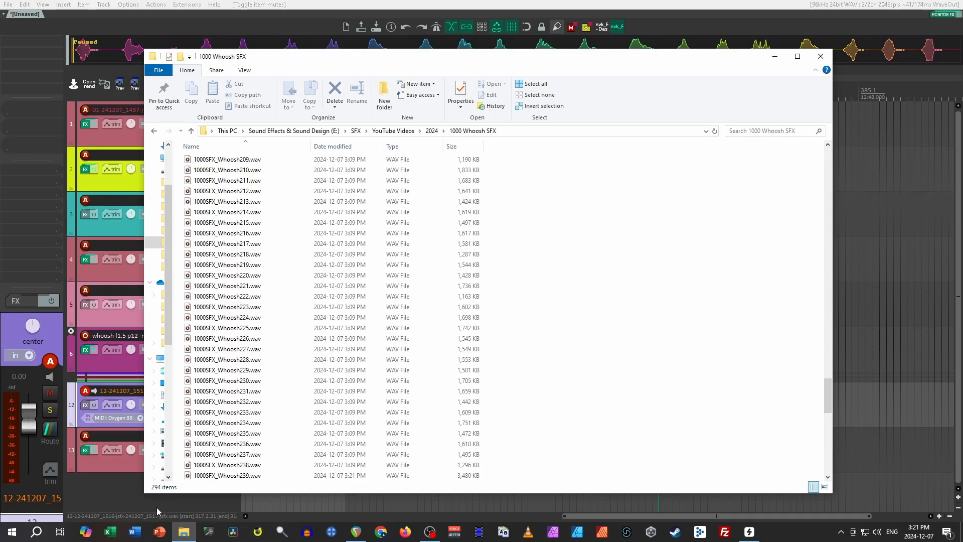
Minimize the 1000 Whoosh SFX folder window and add a new track below the Phase Plant track.
{"action": "left_click", "coordinate": [773, 58]}
{"action": "left_click", "coordinate": [732, 397]}
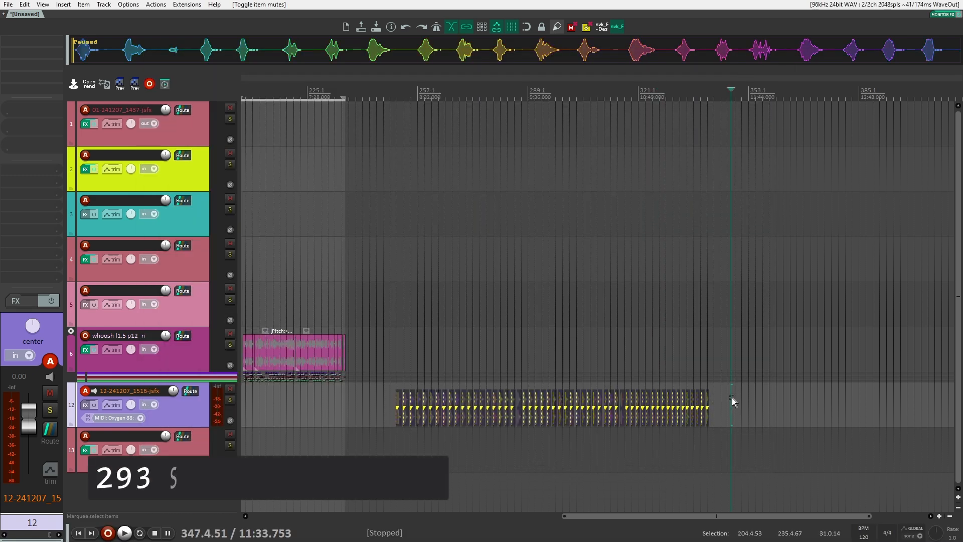
{"action": "left_click", "coordinate": [112, 450]}
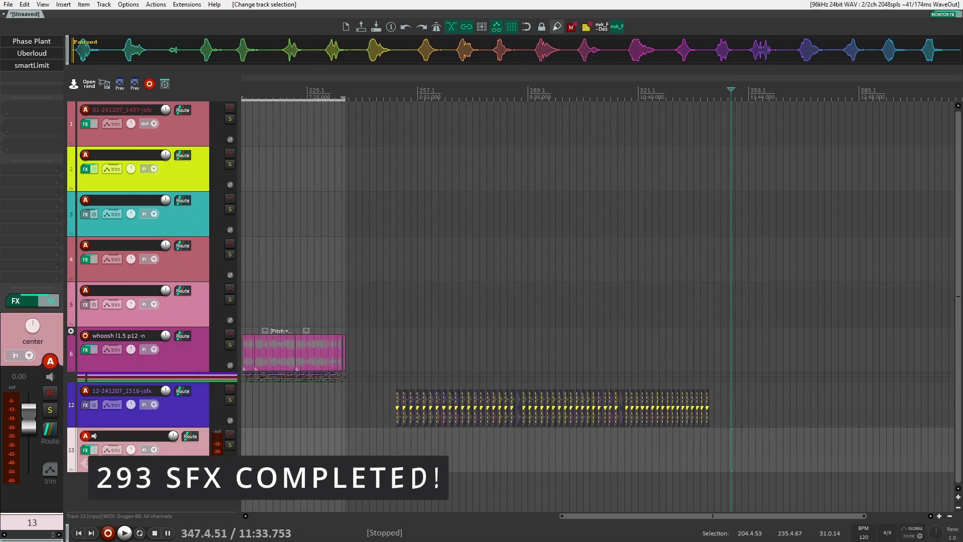
{"action": "double_click", "coordinate": [211, 501]}
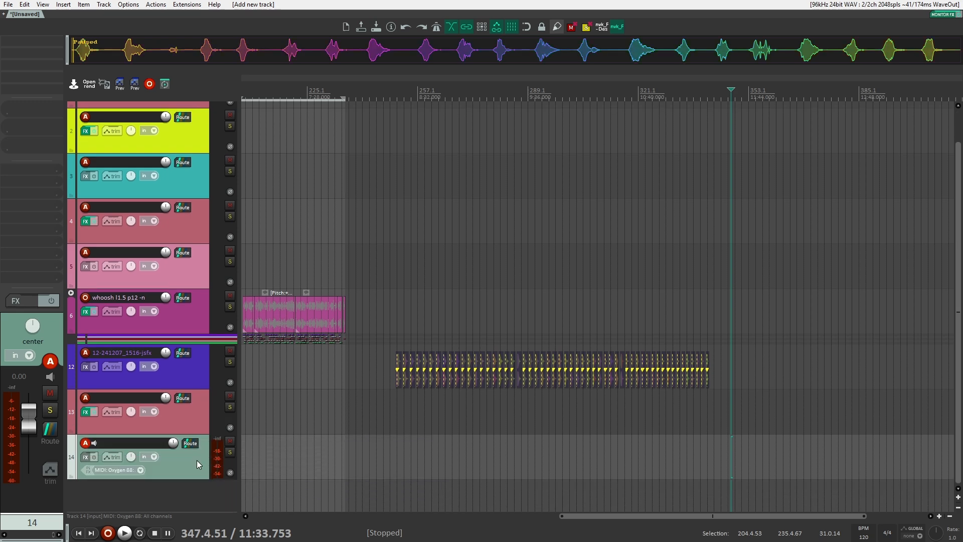
Scan the 1000SFX database in the Media Explorer for new files.
{"action": "key", "text": "c"}
{"action": "left_click", "coordinate": [875, 90]}
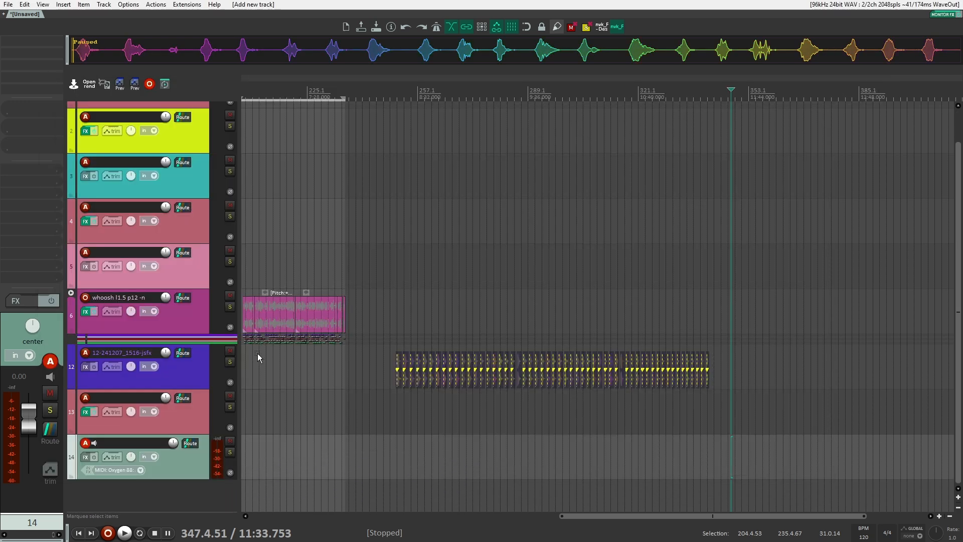
{"action": "key", "text": "ctrl+alt+x"}
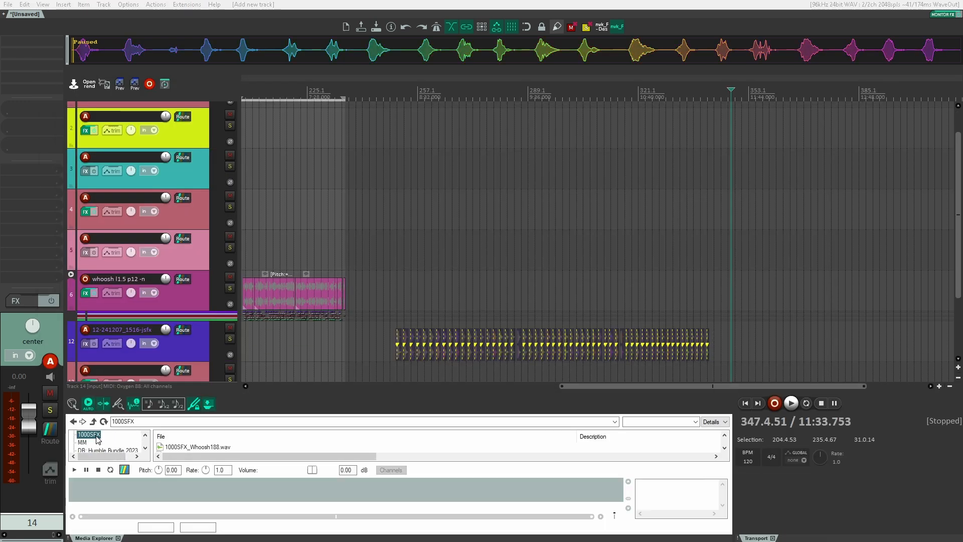
{"action": "right_click", "coordinate": [98, 439]}
{"action": "left_click", "coordinate": [160, 381]}
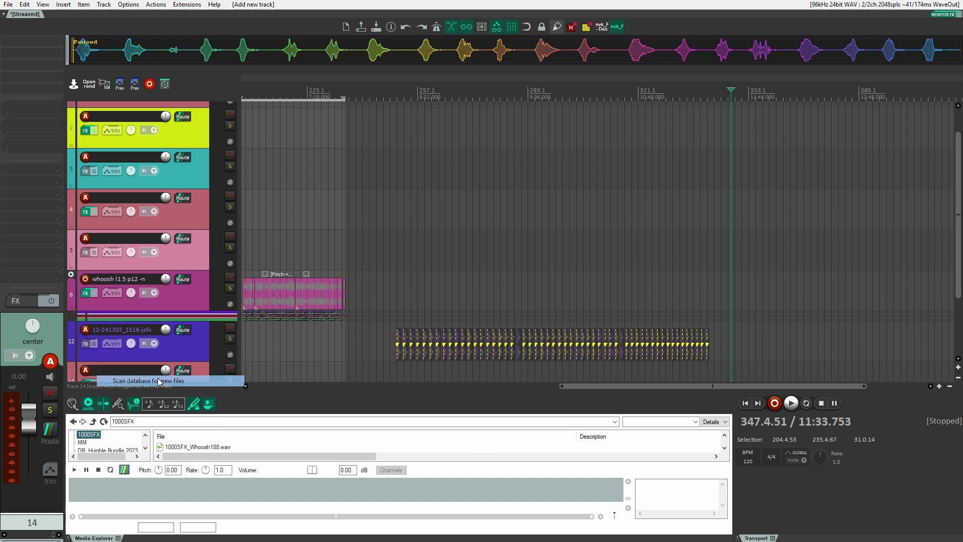
{"action": "left_click", "coordinate": [187, 471]}
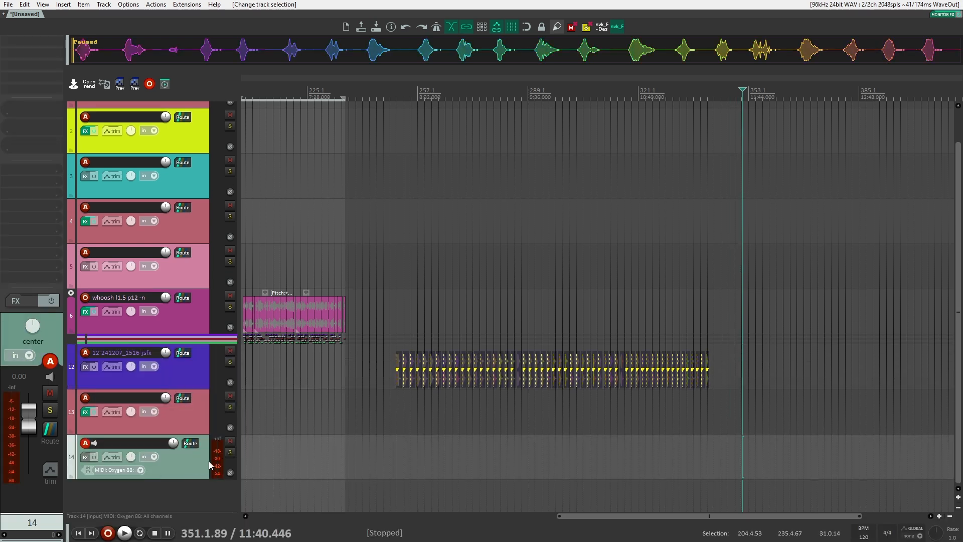
Generate multi-layer whooshes with nvk_CREATE from the search "whoosh NOT file" using length 3 and pitch 12, audition them, and select the Phase Plant track.
{"action": "type", "text": "c"}
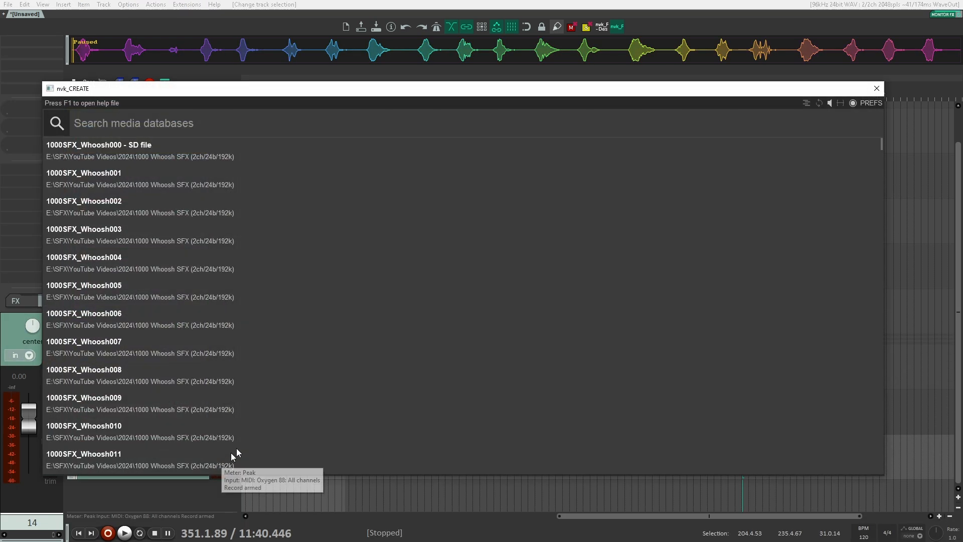
{"action": "type", "text": "whoosh NOT file"}
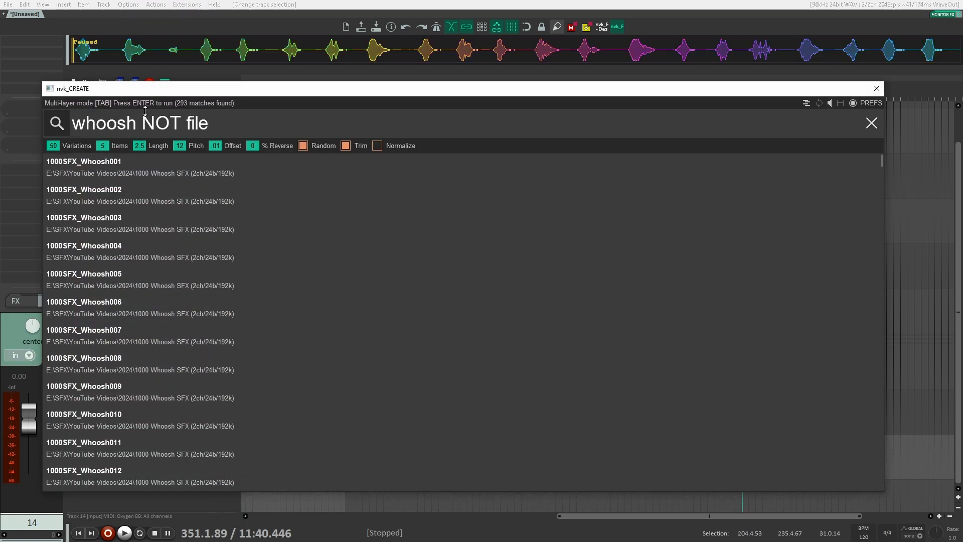
{"action": "key", "text": "Return"}
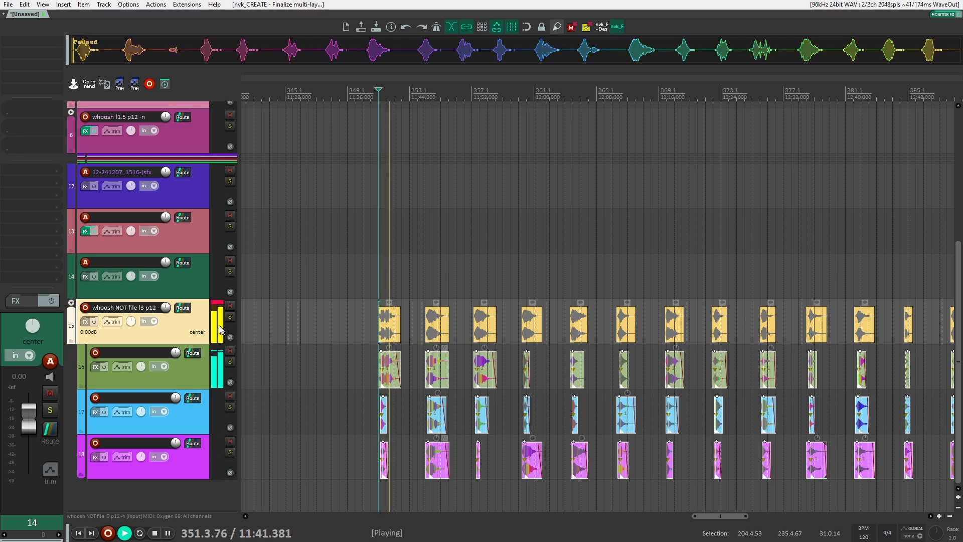
{"action": "left_click", "coordinate": [368, 328]}
{"action": "left_click", "coordinate": [186, 246]}
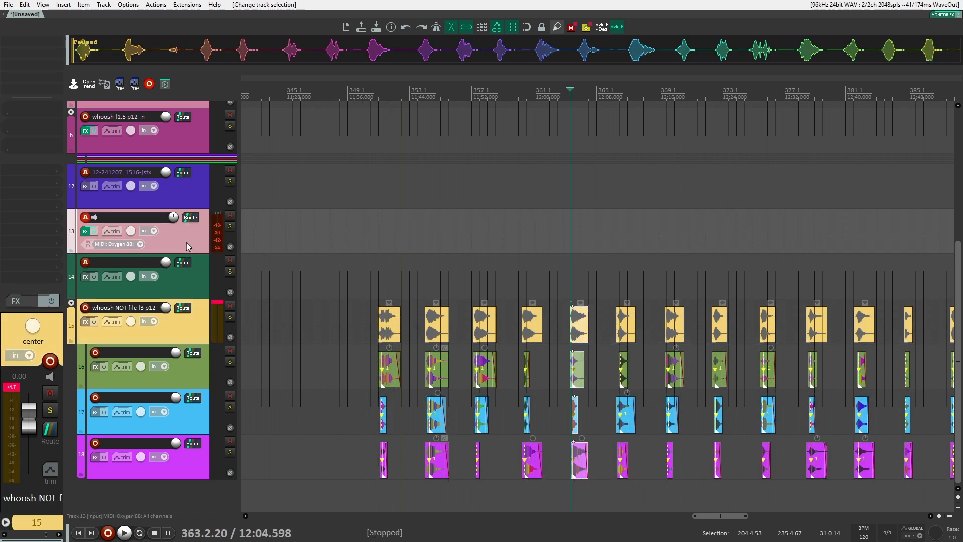
{"action": "left_click", "coordinate": [183, 137]}
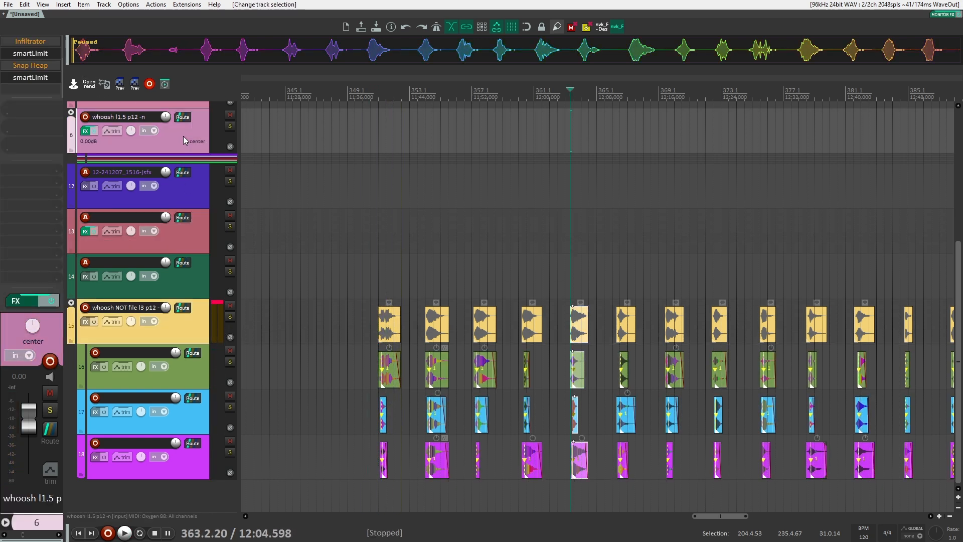
{"action": "left_click", "coordinate": [196, 193]}
{"action": "scroll", "coordinate": [194, 192], "scroll_direction": "up", "scroll_amount": 3}
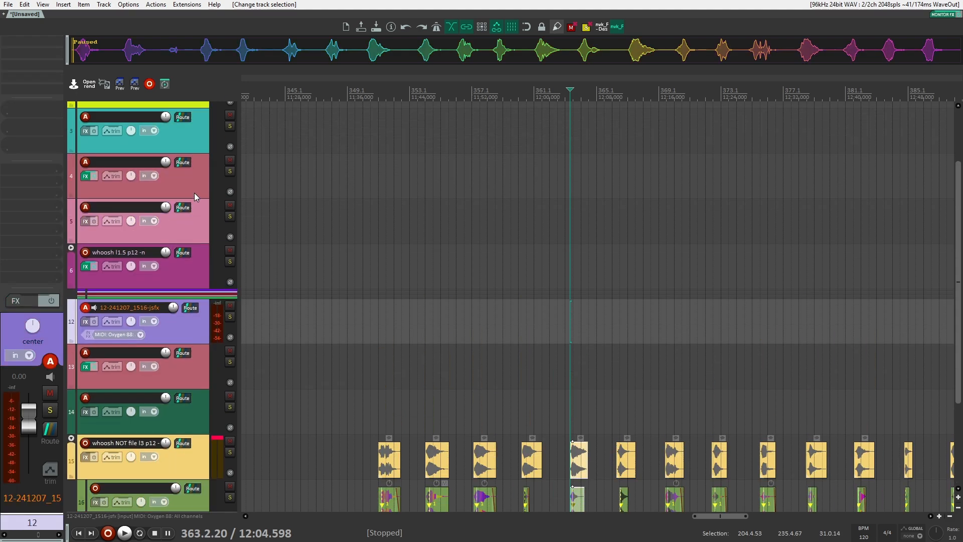
{"action": "left_click", "coordinate": [194, 192]}
{"action": "left_click", "coordinate": [196, 224]}
{"action": "left_click", "coordinate": [173, 157]}
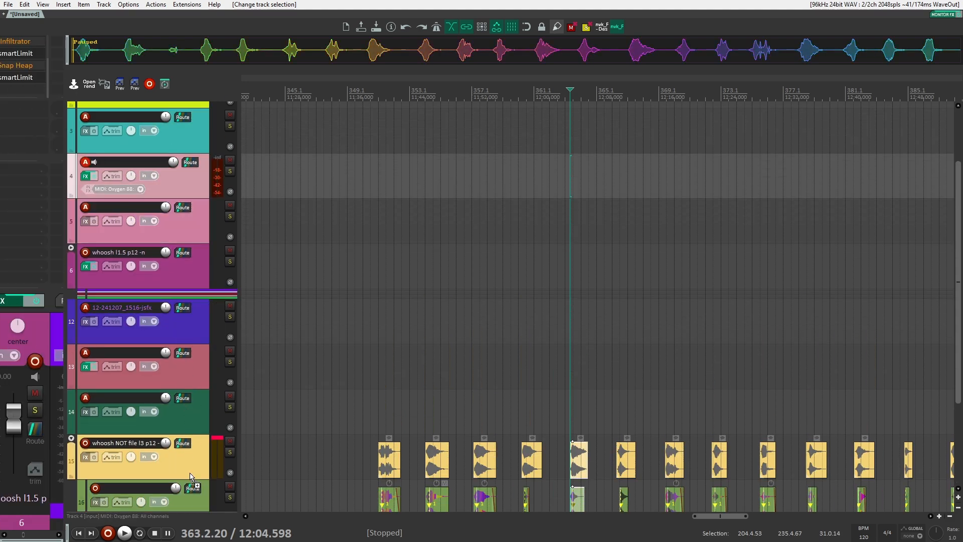
Select all the layered whooshes on the "whoosh NOT file" folder track and set the time selection to them.
{"action": "scroll", "coordinate": [201, 361], "scroll_direction": "down", "scroll_amount": 3}
{"action": "left_click", "coordinate": [197, 329]}
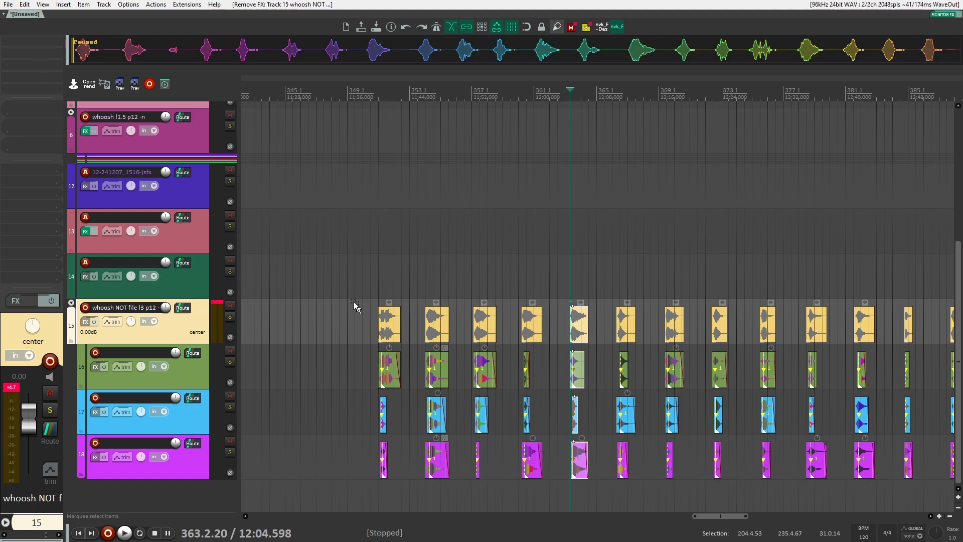
{"action": "scroll", "coordinate": [353, 302], "scroll_direction": "down", "scroll_amount": 5}
{"action": "left_click_drag", "start_coordinate": [326, 307], "coordinate": [415, 316]}
{"action": "scroll", "coordinate": [902, 322], "scroll_direction": "down", "scroll_amount": 3}
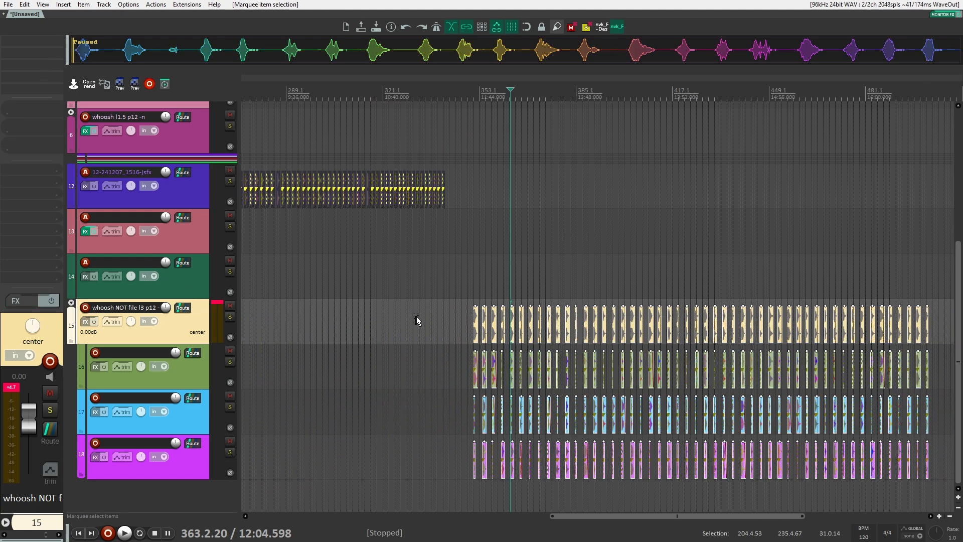
{"action": "key", "text": "t"}
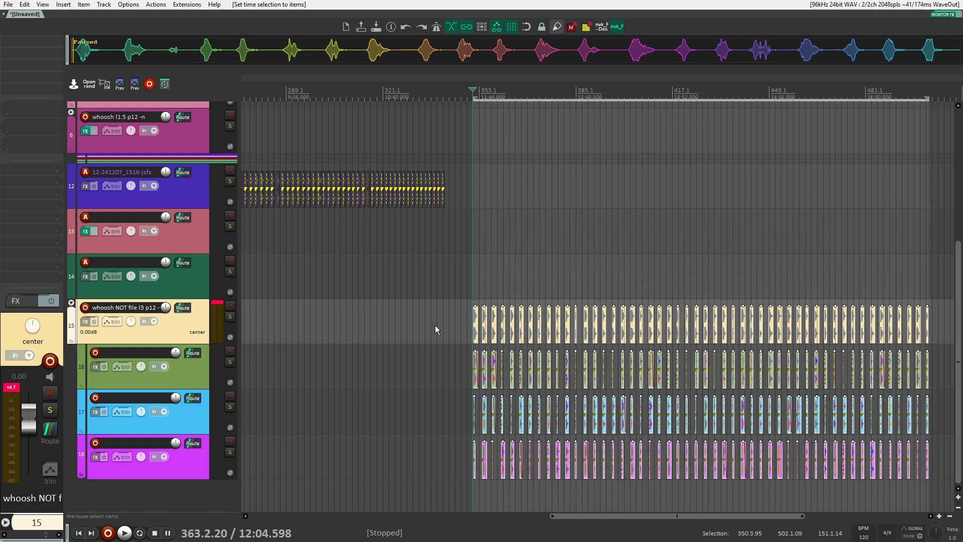
Run AUTODOPPLER on the selected whooshes with nvk_DOPPLER as the Doppler effect.
{"action": "left_click", "coordinate": [651, 344]}
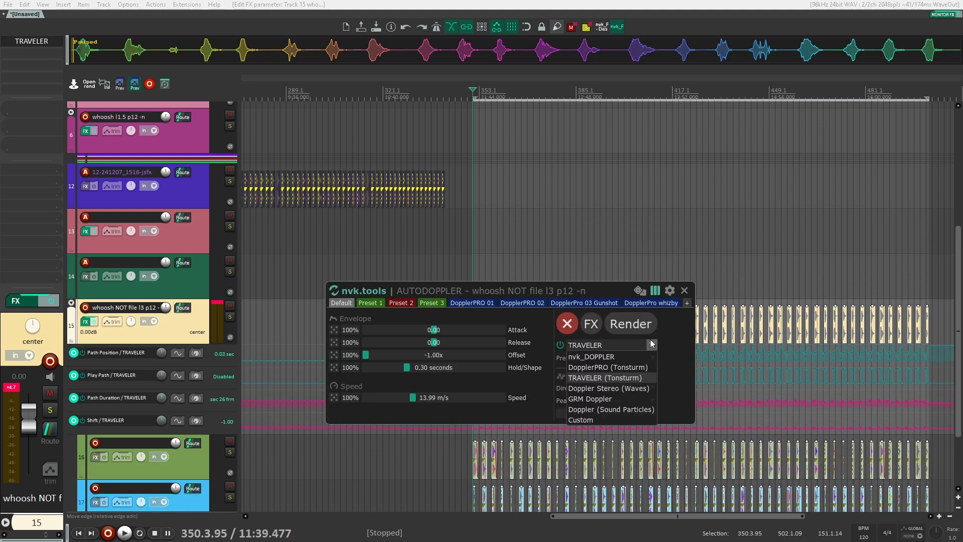
{"action": "left_click", "coordinate": [618, 357]}
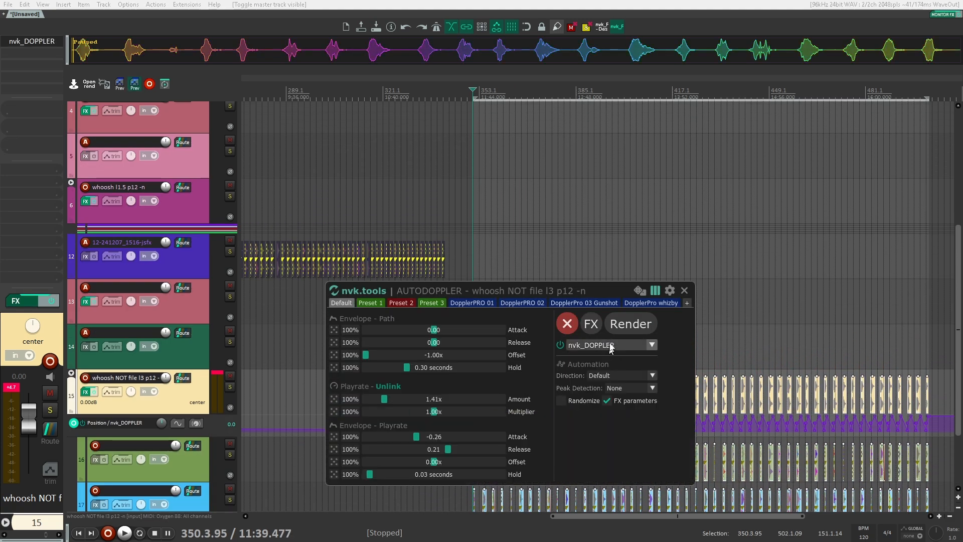
{"action": "left_click_drag", "start_coordinate": [581, 291], "coordinate": [746, 272]}
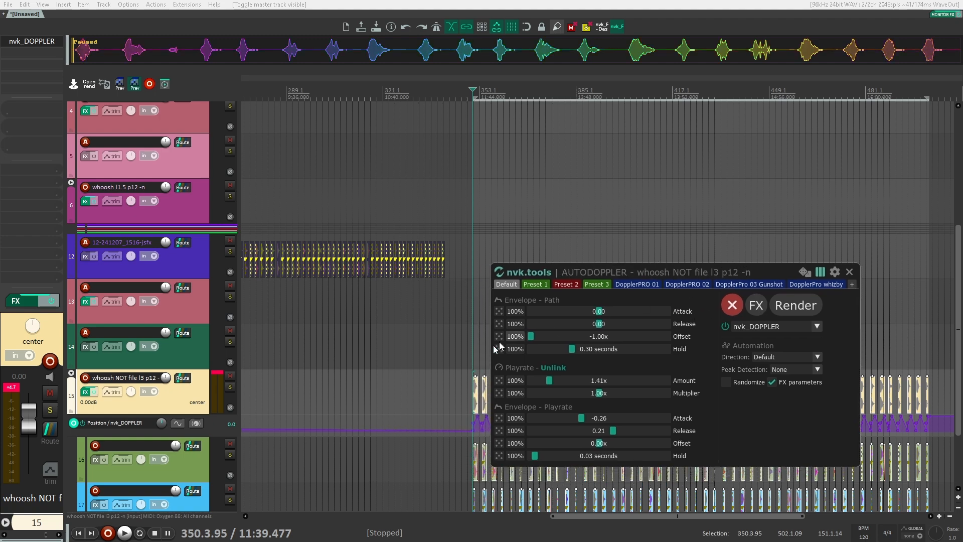
Set the AUTODOPPLER path offset to -0.45x, adjust the playrate amount, and audition the Doppler whooshes.
{"action": "left_click", "coordinate": [457, 376]}
{"action": "scroll", "coordinate": [469, 376], "scroll_direction": "up", "scroll_amount": 5}
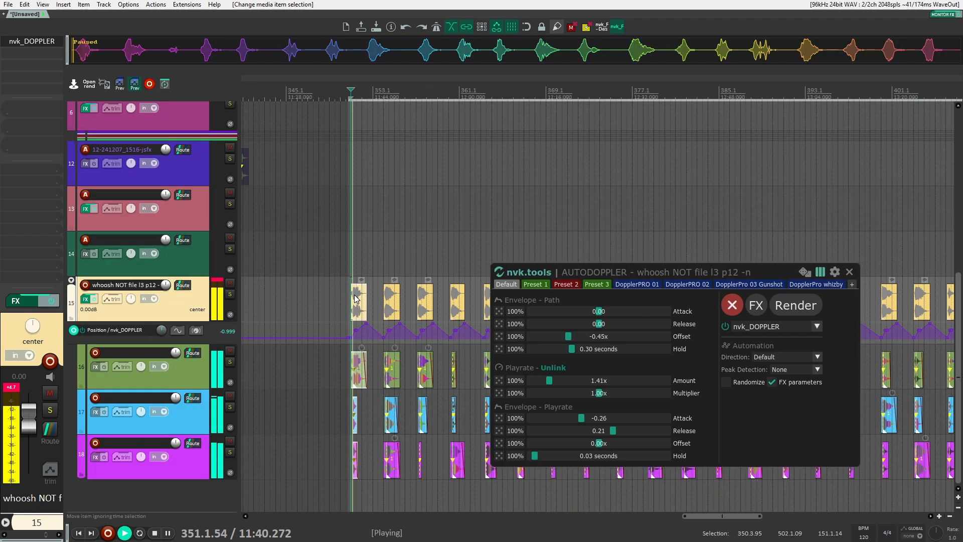
{"action": "left_click", "coordinate": [534, 381]}
{"action": "left_click_drag", "start_coordinate": [534, 380], "coordinate": [650, 383]}
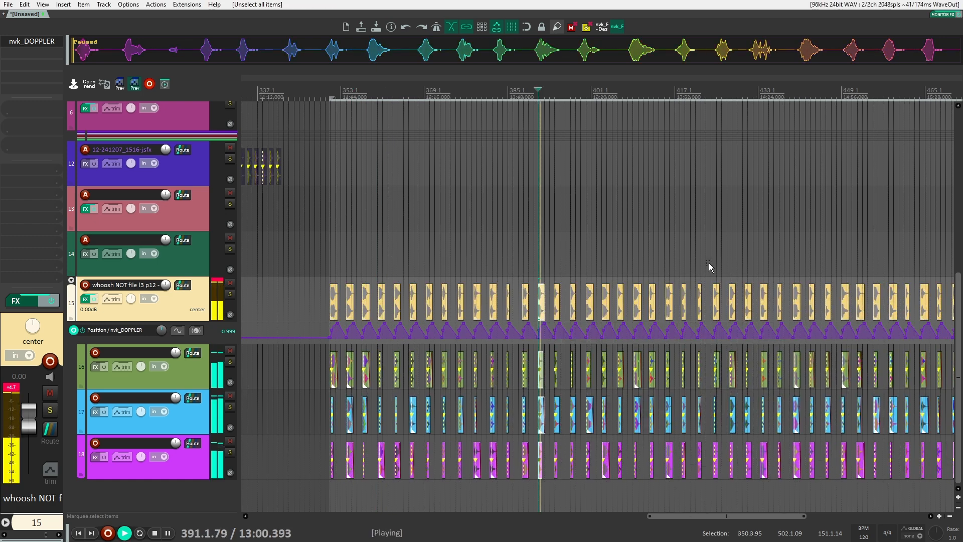
{"action": "key", "text": "Right"}
{"action": "key", "text": "space"}
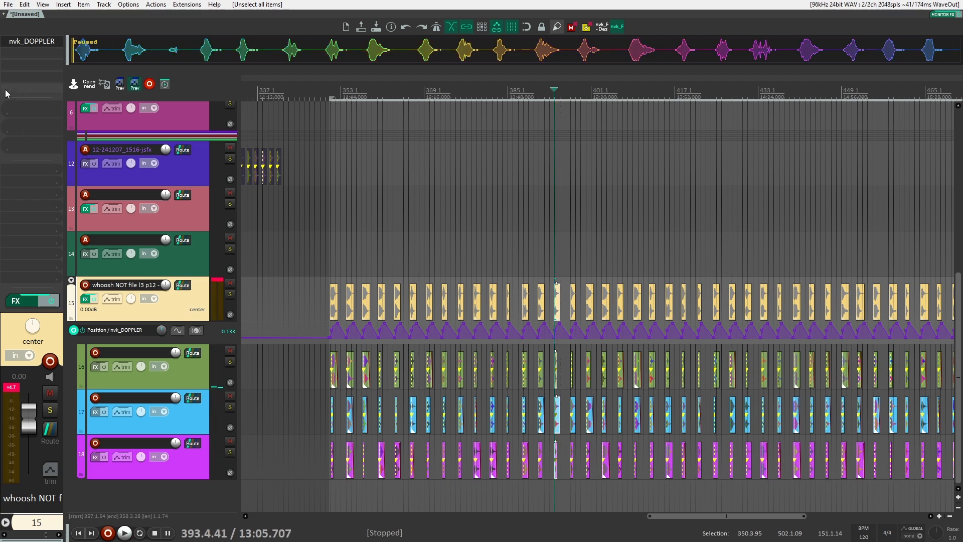
Add Uberloud after nvk_DOPPLER in the folder track's effects chain and audition a whoosh through it.
{"action": "left_click", "coordinate": [39, 52]}
{"action": "key", "text": "Down"}
{"action": "key", "text": "Down"}
{"action": "key", "text": "Return"}
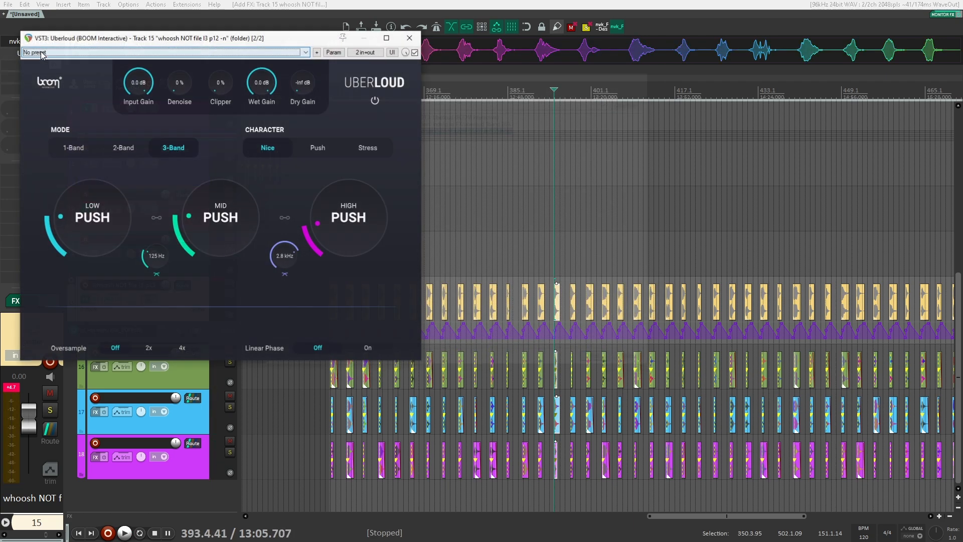
{"action": "key", "text": "space"}
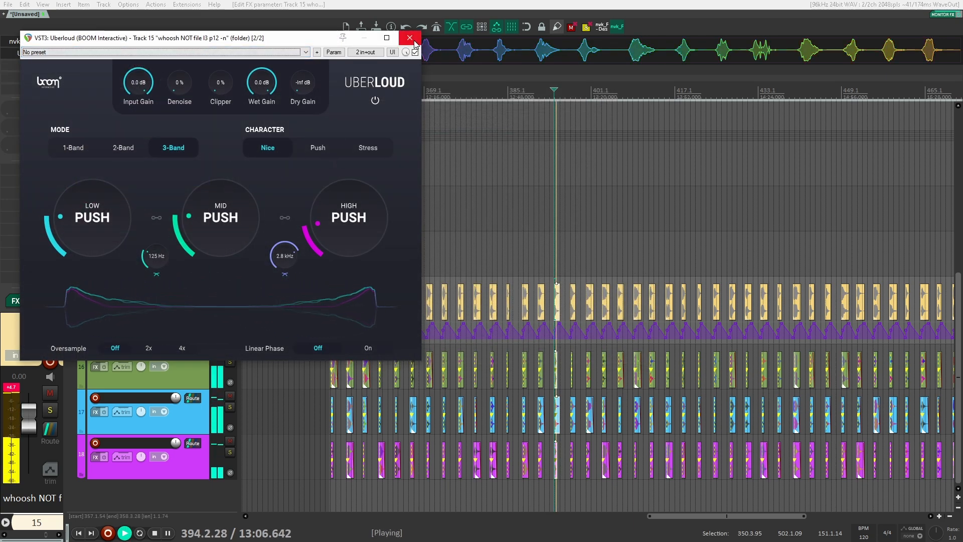
{"action": "left_click", "coordinate": [410, 38]}
{"action": "key", "text": "space"}
{"action": "left_click_drag", "start_coordinate": [864, 281], "coordinate": [432, 293]}
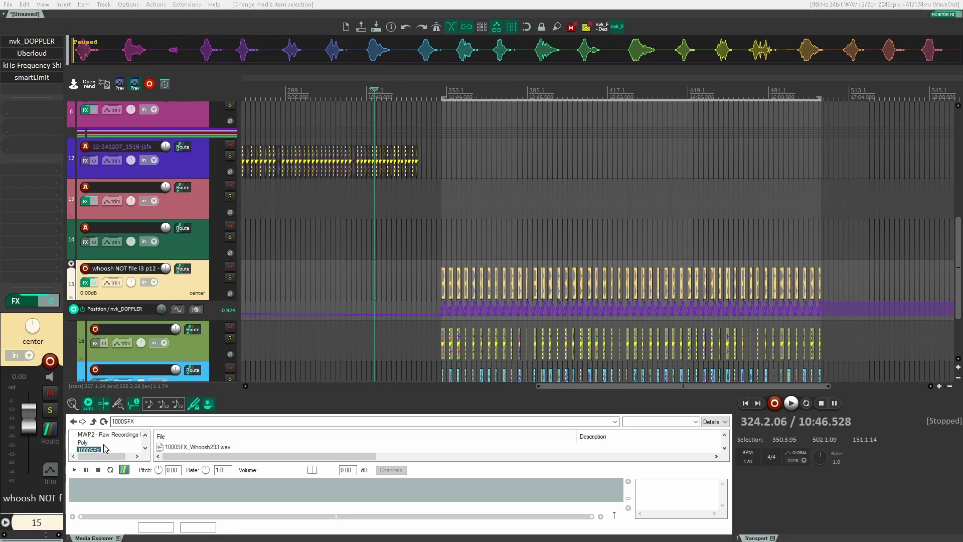
Scan the 1000SFX database for new files and replace the sources of all whooshes on track 15 with nvk_CREATE.
{"action": "right_click", "coordinate": [97, 444]}
{"action": "left_click", "coordinate": [163, 390]}
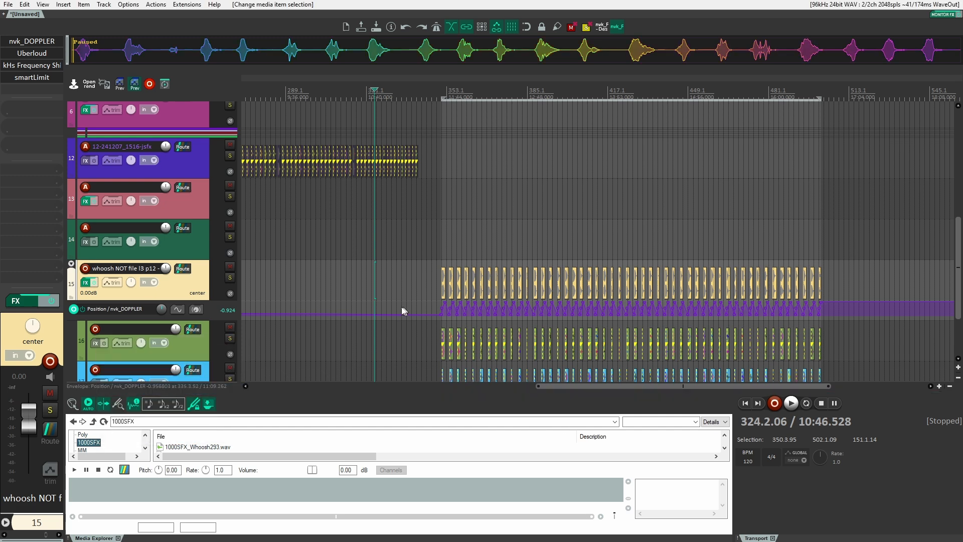
{"action": "left_click", "coordinate": [417, 277]}
{"action": "key", "text": "ctrl+alt+x"}
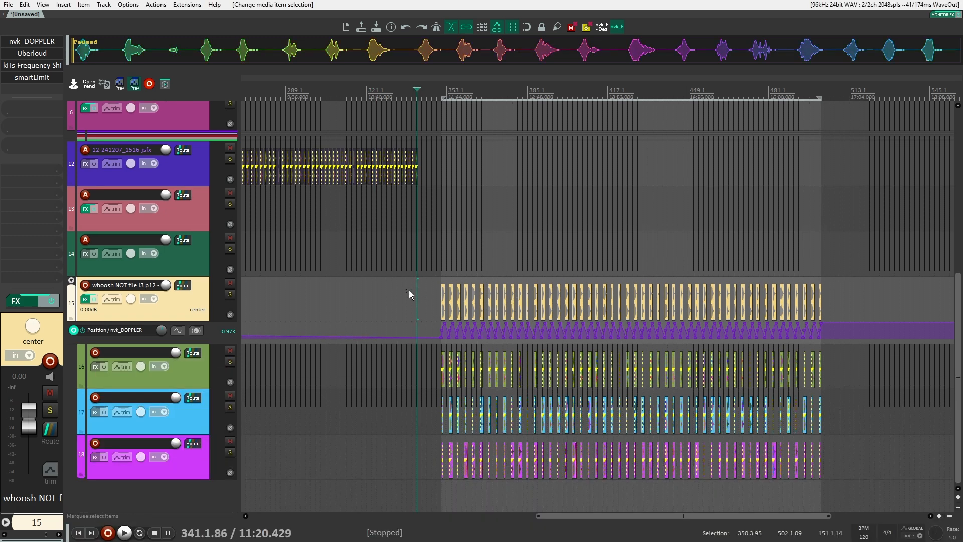
{"action": "left_click_drag", "start_coordinate": [401, 288], "coordinate": [941, 304]}
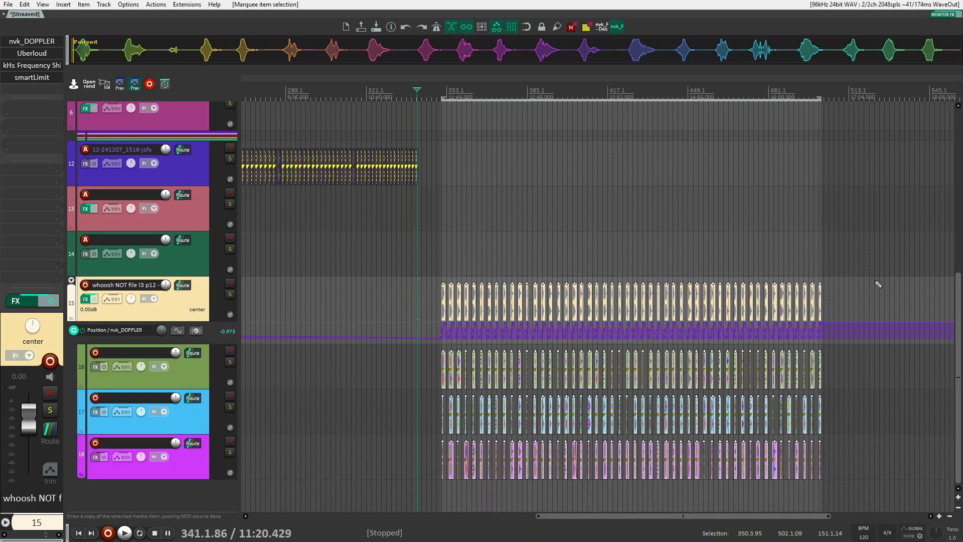
{"action": "key", "text": "r"}
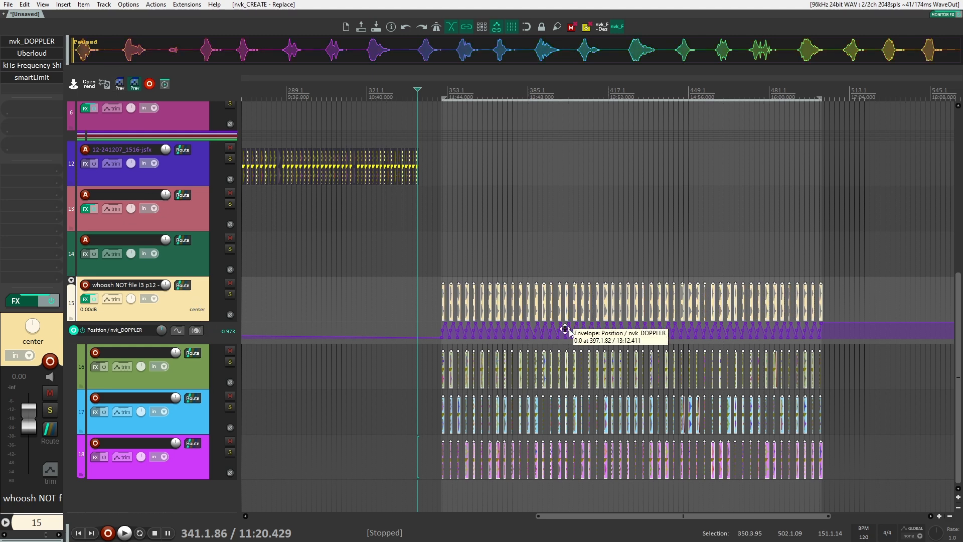
Add Snap Heap to track 15 and place it before smartLimit in the effects chain.
{"action": "double_click", "coordinate": [50, 89]}
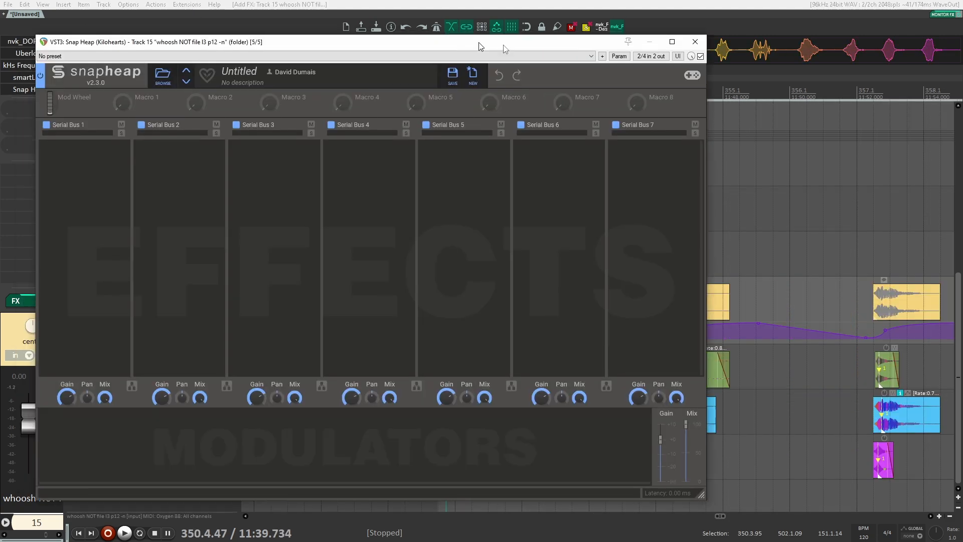
{"action": "left_click_drag", "start_coordinate": [480, 43], "coordinate": [720, 32]}
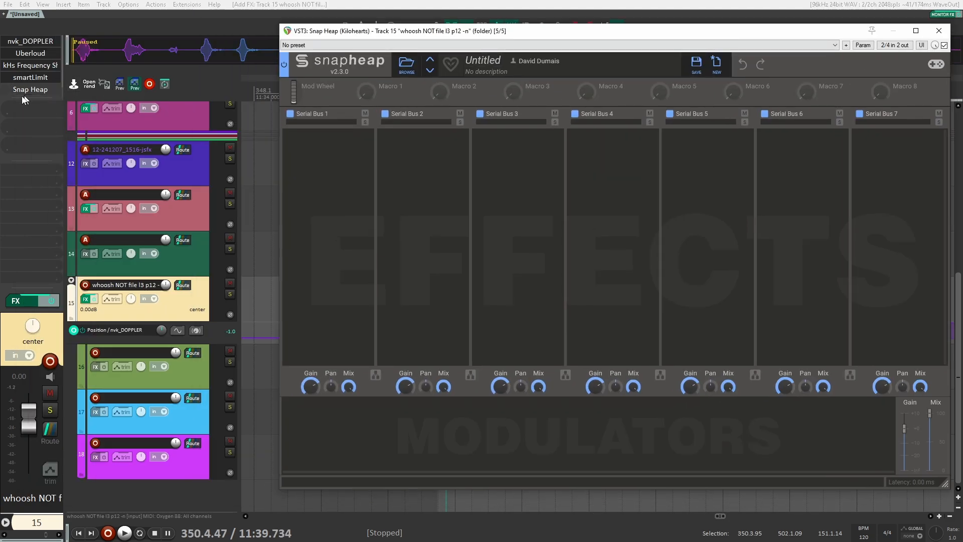
{"action": "left_click_drag", "start_coordinate": [29, 91], "coordinate": [31, 77]}
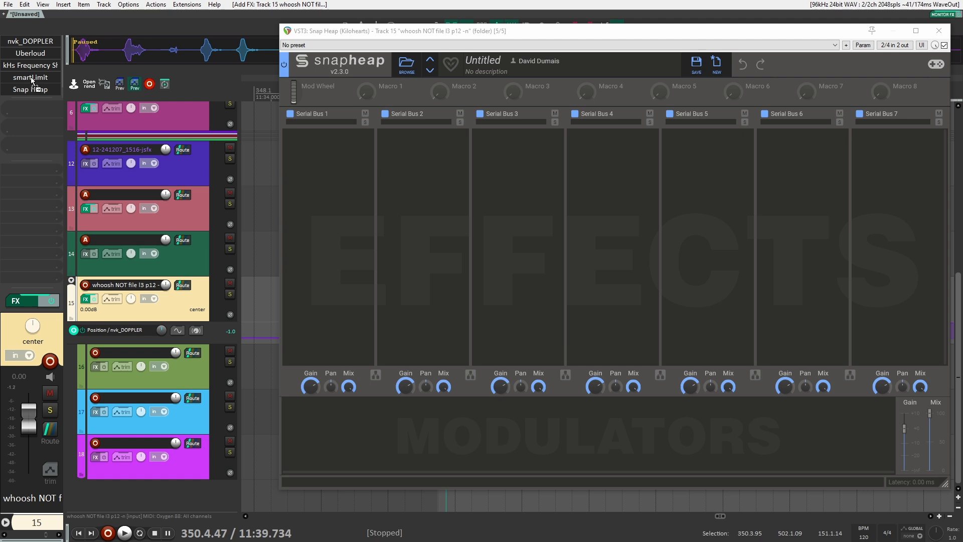
Add a Snap Heap Audio Follower with +12.95 dB gain and 528 ms release, plus a Comb Filter and Chorus on parallel buses.
{"action": "left_click", "coordinate": [355, 450]}
{"action": "left_click", "coordinate": [388, 471]}
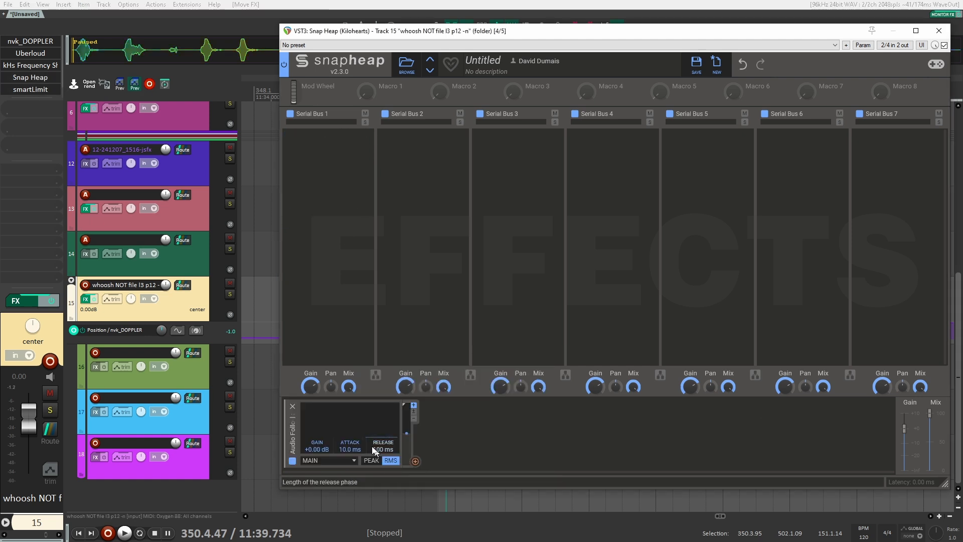
{"action": "left_click", "coordinate": [341, 140]}
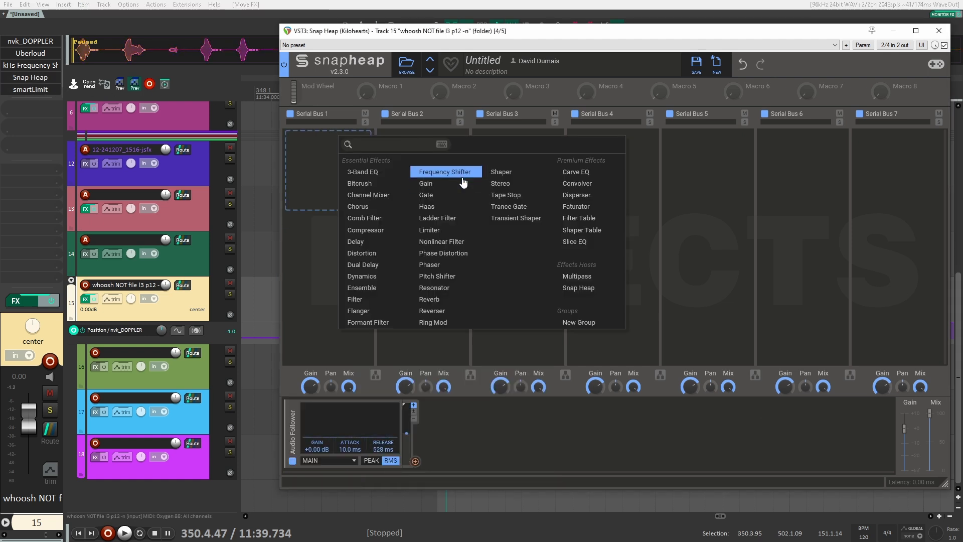
{"action": "left_click", "coordinate": [378, 219]}
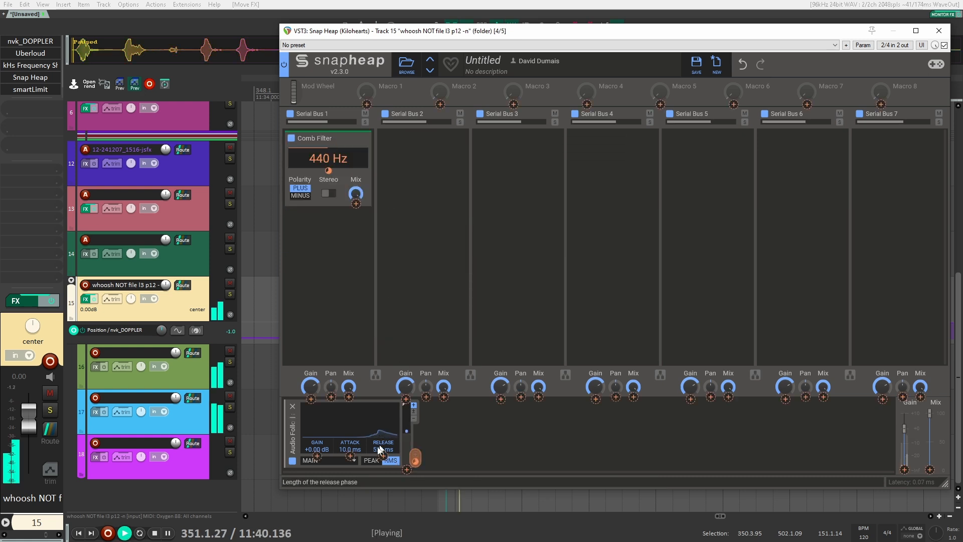
{"action": "left_click_drag", "start_coordinate": [415, 461], "coordinate": [317, 447]}
{"action": "key", "text": "space"}
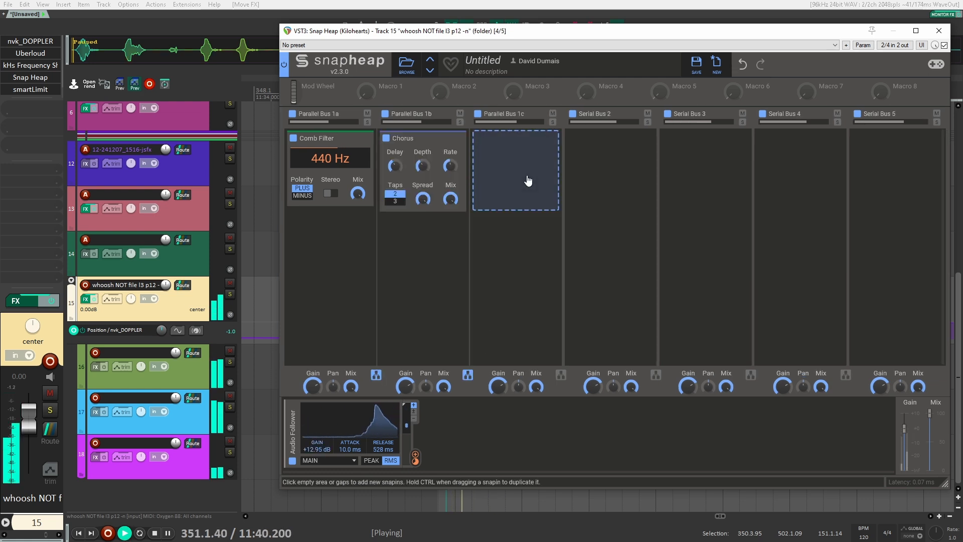
Add a Phaser below the Chorus, and a Filter Table and Shaper Table on parallel bus 1c, modulating them with the Audio Follower.
{"action": "left_click", "coordinate": [517, 148]}
{"action": "left_click", "coordinate": [617, 268]}
{"action": "key", "text": "space"}
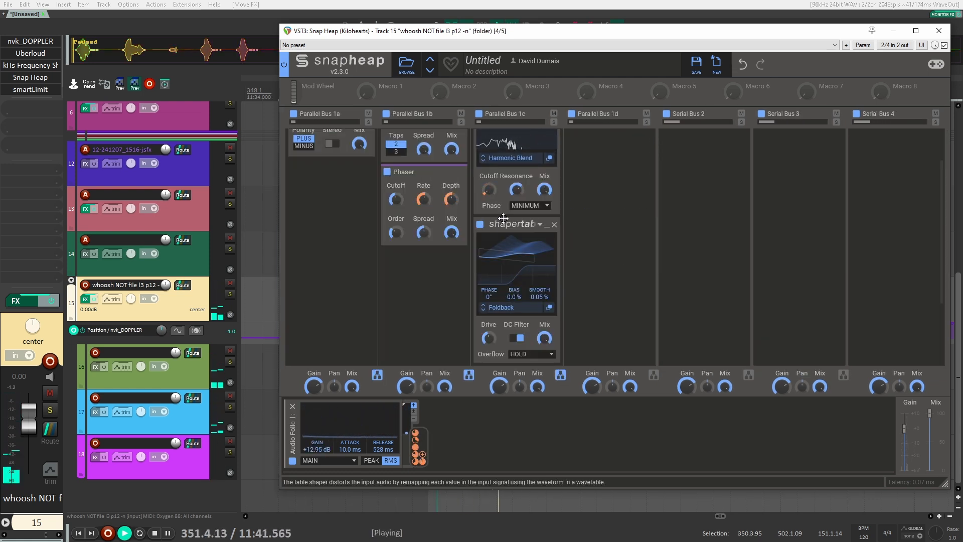
{"action": "key", "text": "space"}
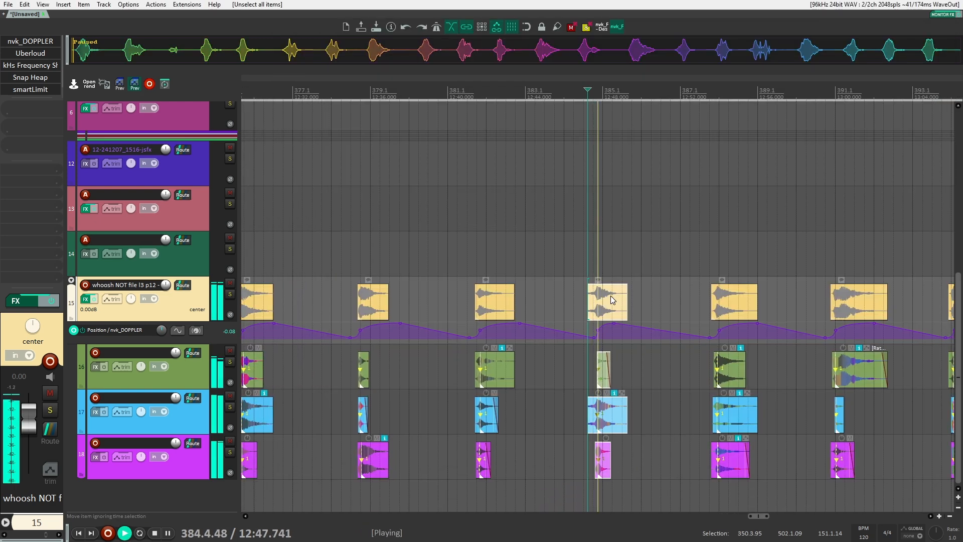
Duplicate all the layered whooshes on track 15 and extend the time selection over the originals and copies.
{"action": "key", "text": "space"}
{"action": "scroll", "coordinate": [612, 290], "scroll_direction": "down", "scroll_amount": 8}
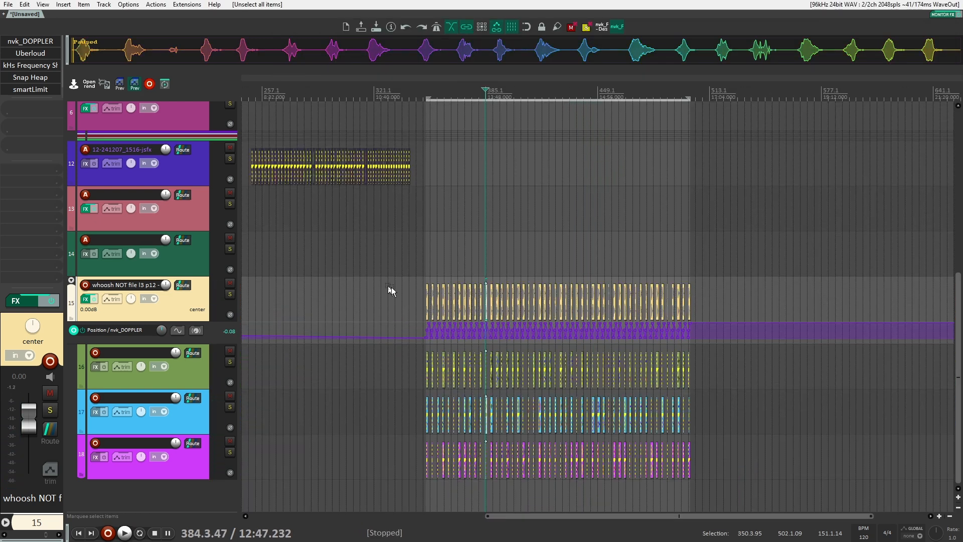
{"action": "left_click_drag", "start_coordinate": [391, 287], "coordinate": [758, 295]}
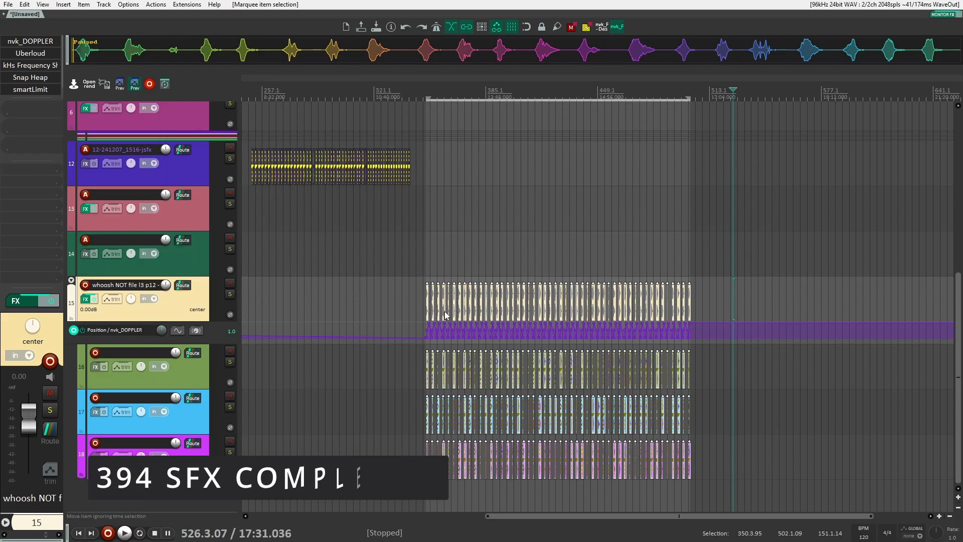
{"action": "scroll", "coordinate": [732, 310], "scroll_direction": "down", "scroll_amount": 3}
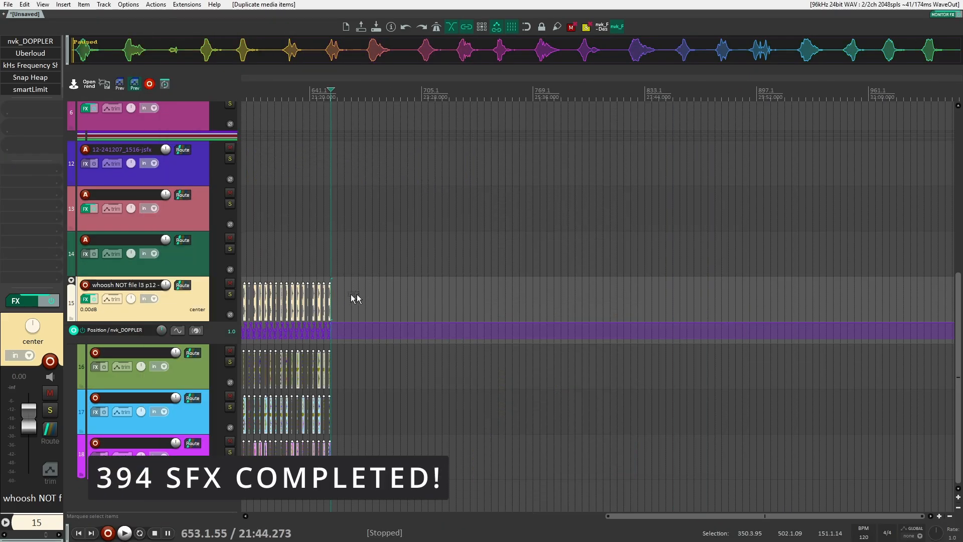
{"action": "scroll", "coordinate": [351, 298], "scroll_direction": "left", "scroll_amount": 4}
{"action": "scroll", "coordinate": [496, 297], "scroll_direction": "up", "scroll_amount": 5}
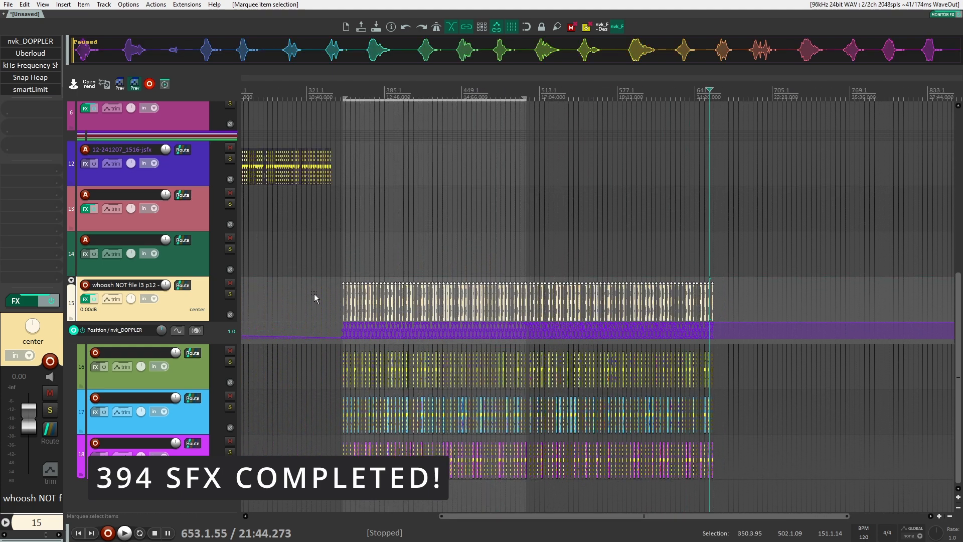
{"action": "key", "text": "t"}
Set Tremolo to about 0.77 and Compress to 0.04 in track 15's nvk_DOPPLER effect, auditioning the whooshes.
{"action": "left_click", "coordinate": [37, 43]}
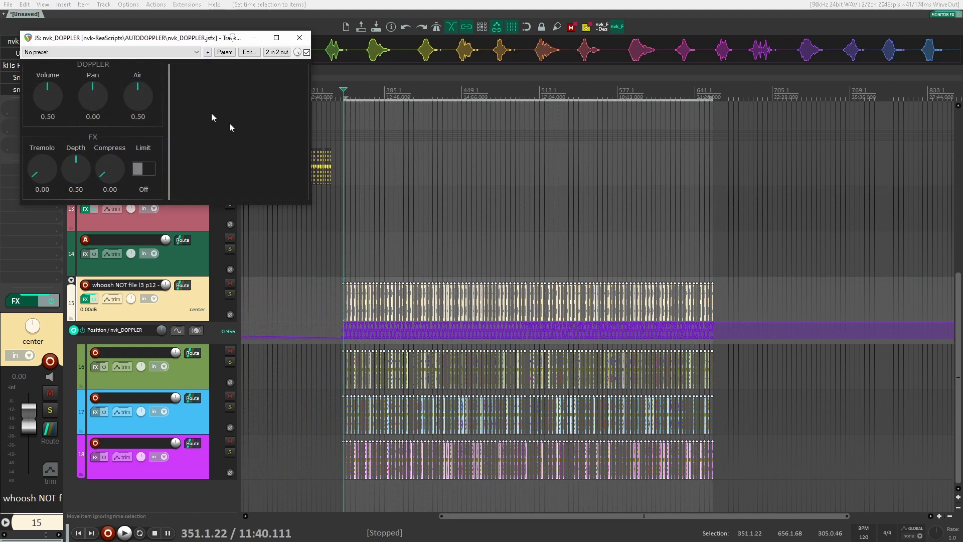
{"action": "left_click_drag", "start_coordinate": [101, 47], "coordinate": [285, 152]}
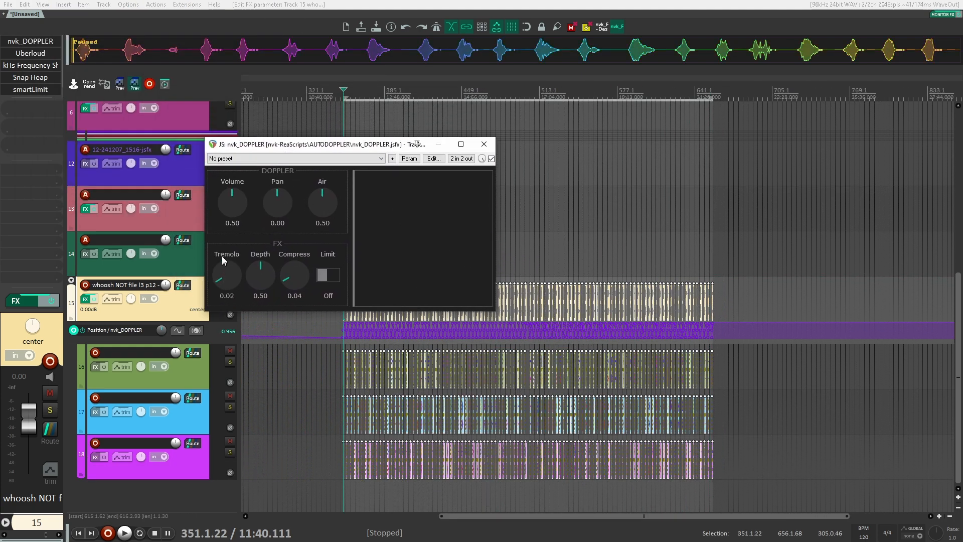
{"action": "key", "text": "space"}
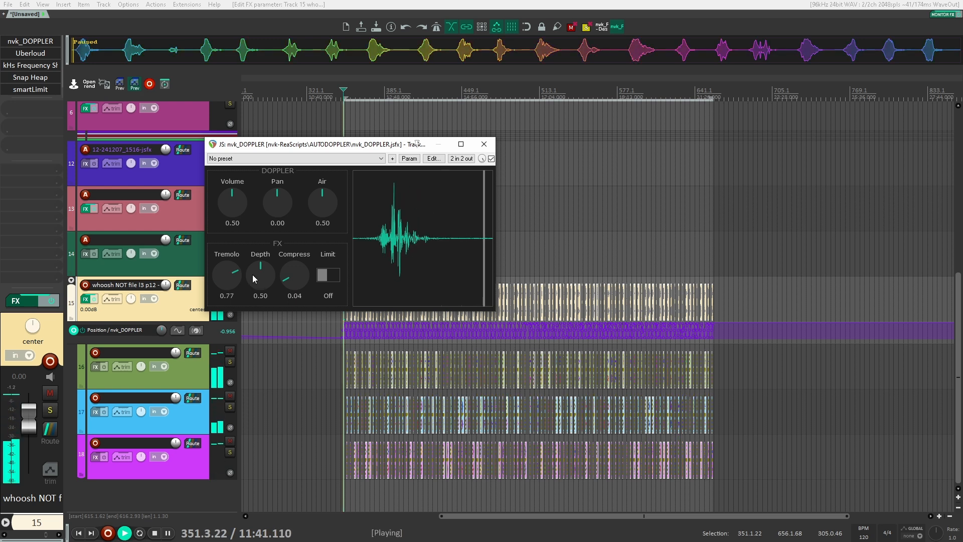
Set the AUTODOPPLER release to 0.66 and attack to 0.46 for the layered whooshes during playback.
{"action": "key", "text": "space"}
{"action": "key", "text": "space"}
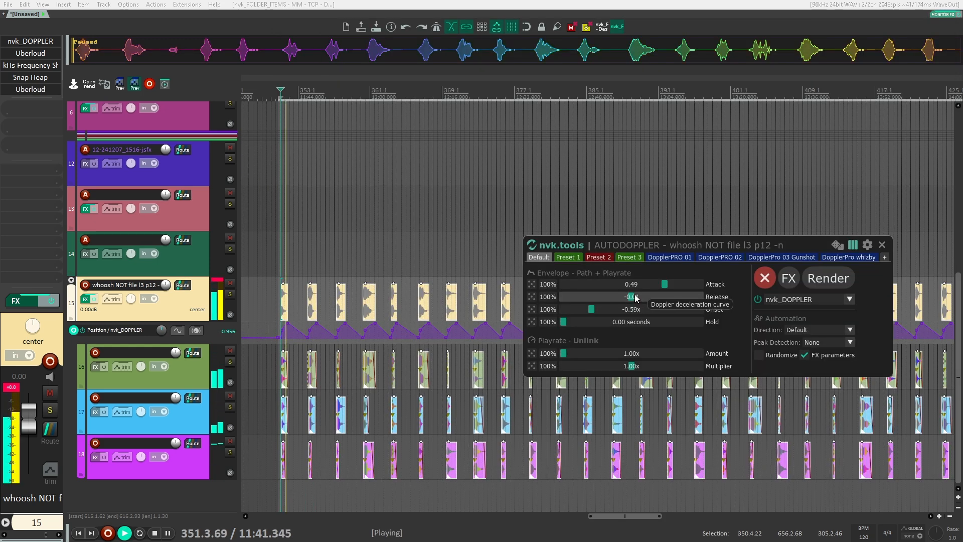
{"action": "left_click_drag", "start_coordinate": [636, 297], "coordinate": [678, 297]}
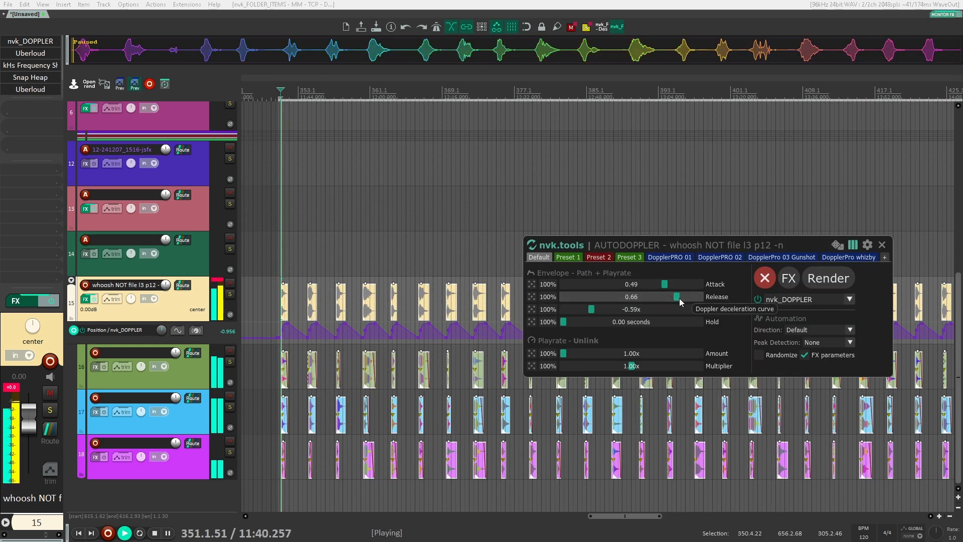
{"action": "left_click", "coordinate": [663, 284]}
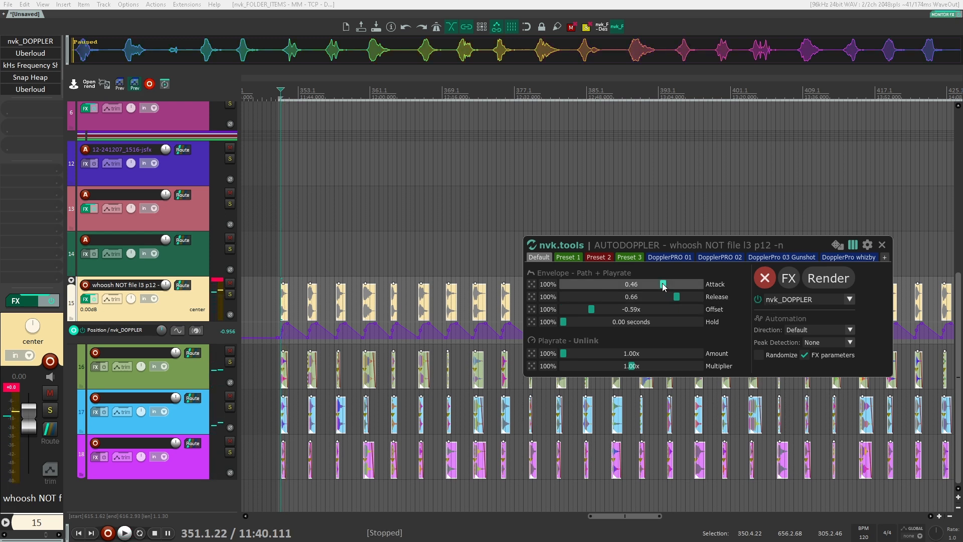
Examine the effects chains of tracks 12 to 14 and the earlier synth tracks for an effect to reuse.
{"action": "left_click", "coordinate": [188, 169]}
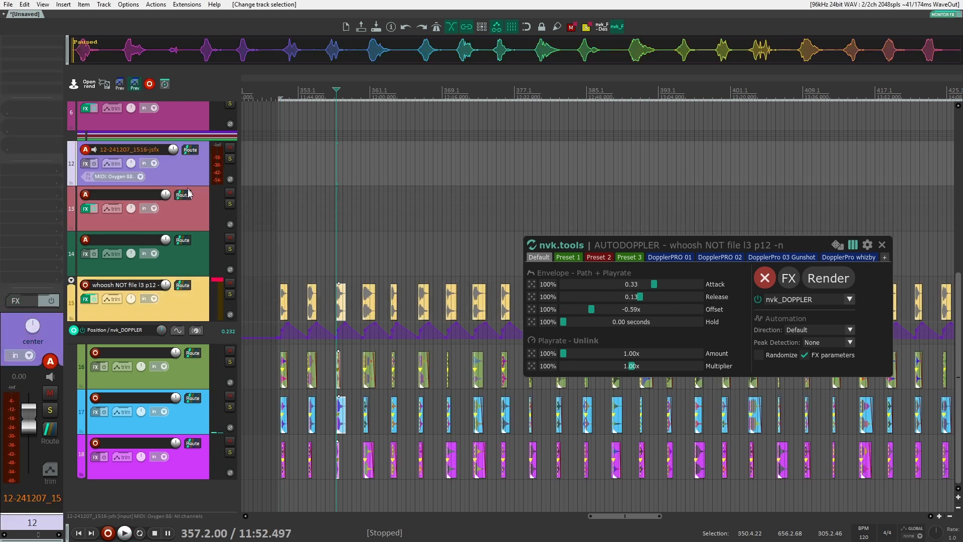
{"action": "left_click", "coordinate": [188, 211]}
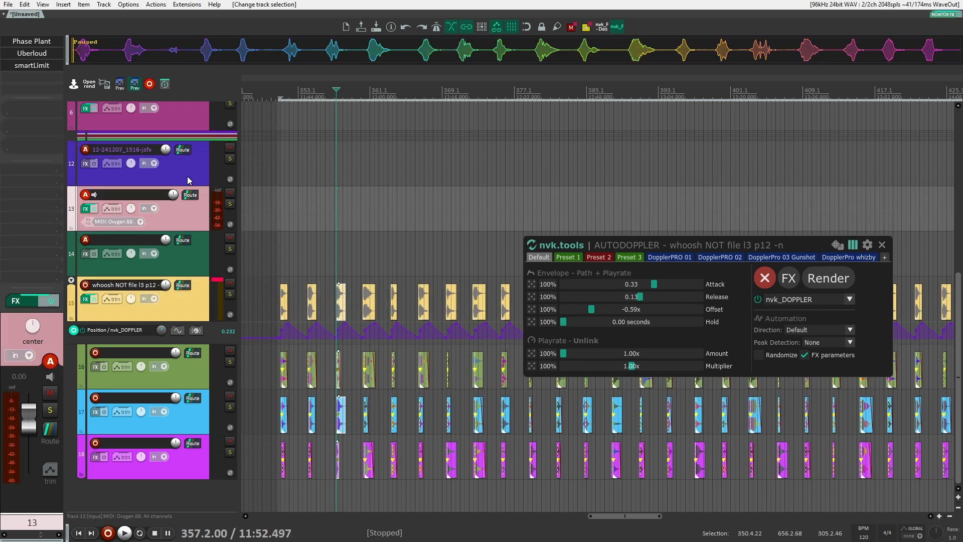
{"action": "left_click", "coordinate": [188, 176]}
{"action": "left_click", "coordinate": [198, 256]}
{"action": "scroll", "coordinate": [182, 212], "scroll_direction": "up", "scroll_amount": 2}
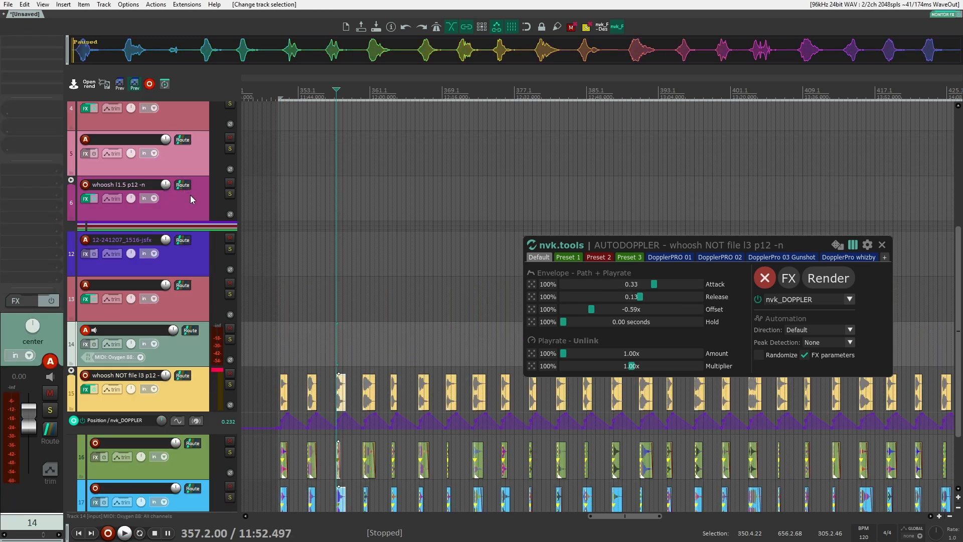
{"action": "scroll", "coordinate": [183, 158], "scroll_direction": "up", "scroll_amount": 1}
{"action": "left_click", "coordinate": [182, 155]}
{"action": "scroll", "coordinate": [186, 155], "scroll_direction": "up", "scroll_amount": 1}
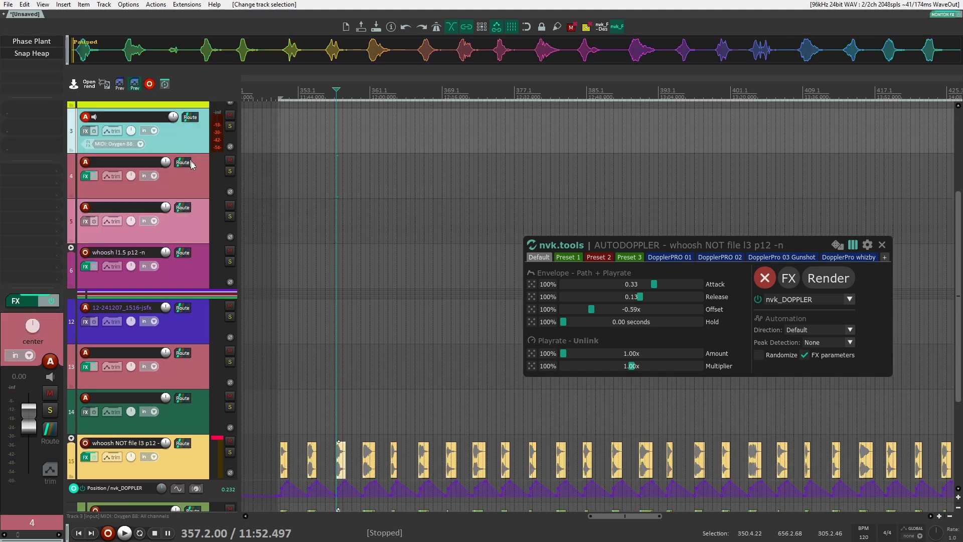
{"action": "scroll", "coordinate": [191, 165], "scroll_direction": "up", "scroll_amount": 1}
{"action": "left_click", "coordinate": [194, 220]}
{"action": "scroll", "coordinate": [136, 172], "scroll_direction": "down", "scroll_amount": 2}
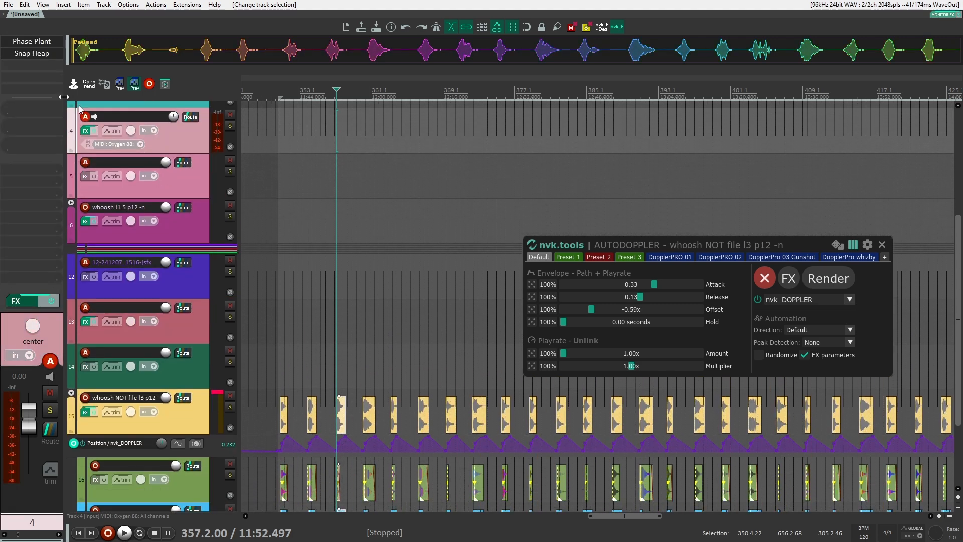
Copy Snap Heap and smartLimit from an earlier track to the end of track 15's effects chain and audition several whooshes.
{"action": "left_click", "coordinate": [177, 407]}
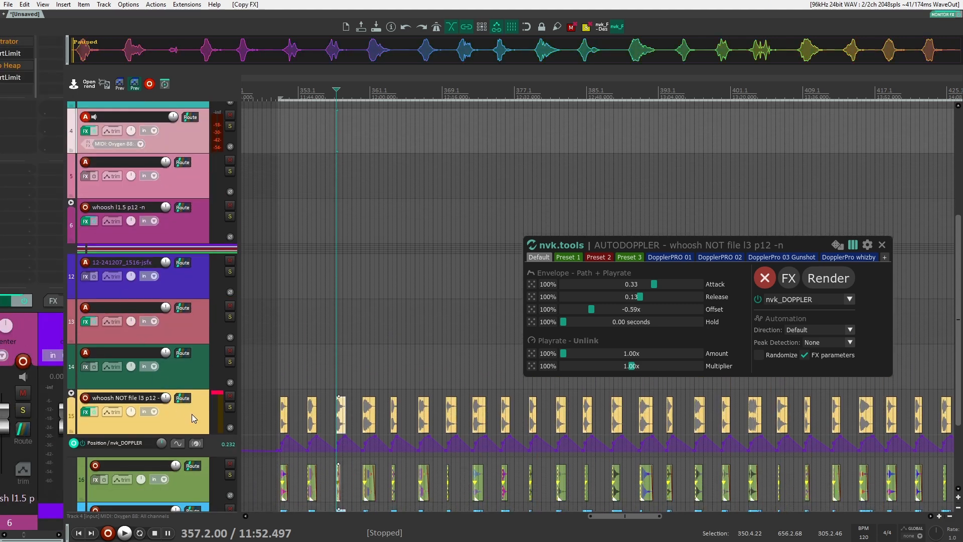
{"action": "scroll", "coordinate": [192, 414], "scroll_direction": "down", "scroll_amount": 3}
{"action": "key", "text": "space"}
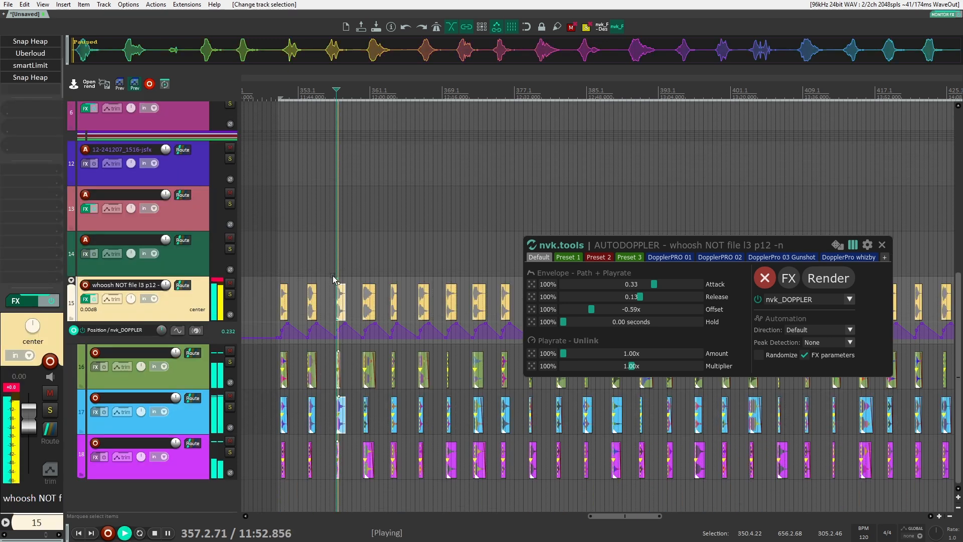
{"action": "left_click", "coordinate": [369, 293]}
{"action": "left_click", "coordinate": [478, 297]}
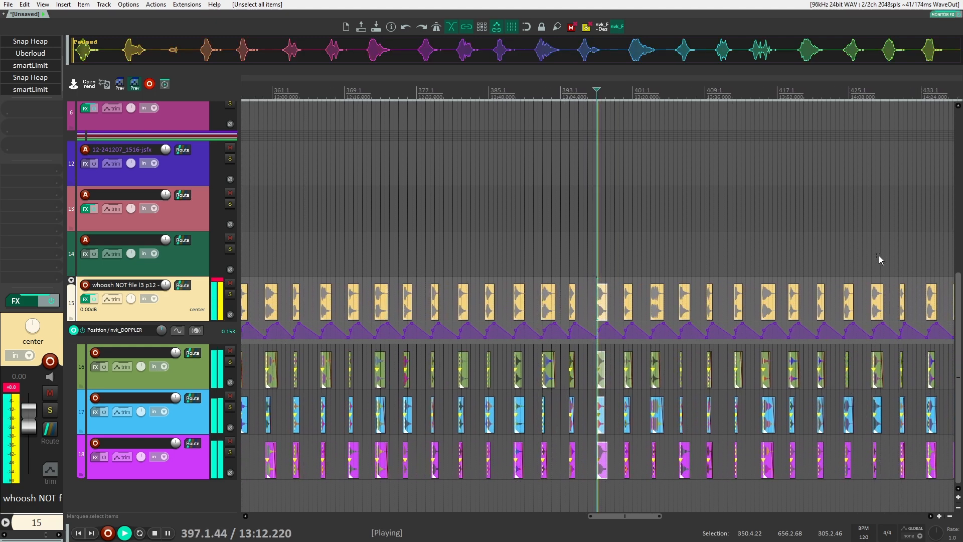
{"action": "key", "text": "space"}
Mute all the layered whooshes on track 15 and its child tracks, and collapse the track folder.
{"action": "scroll", "coordinate": [731, 269], "scroll_direction": "down", "scroll_amount": 5}
{"action": "left_click_drag", "start_coordinate": [730, 269], "coordinate": [561, 282]}
{"action": "left_click_drag", "start_coordinate": [314, 285], "coordinate": [865, 289]}
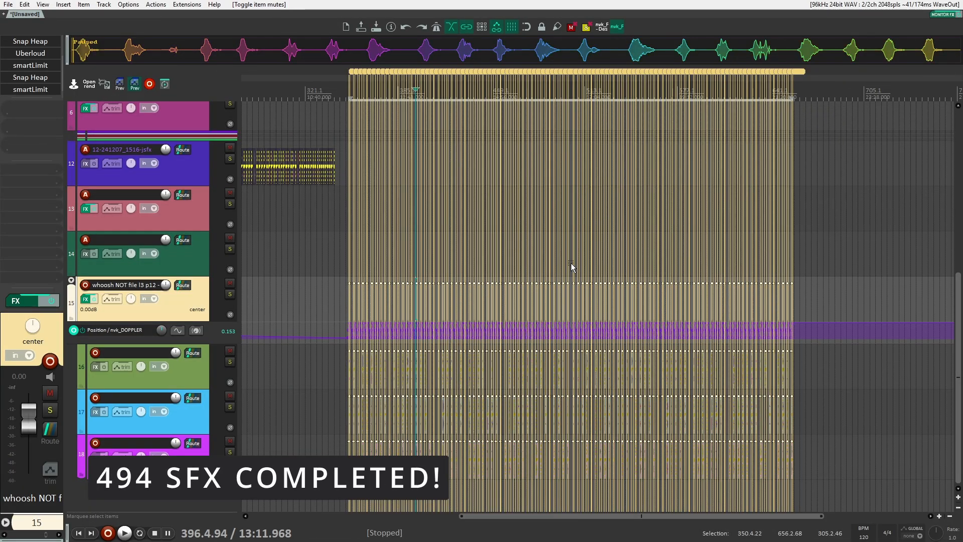
{"action": "key", "text": "alt+m"}
{"action": "left_click", "coordinate": [504, 255]}
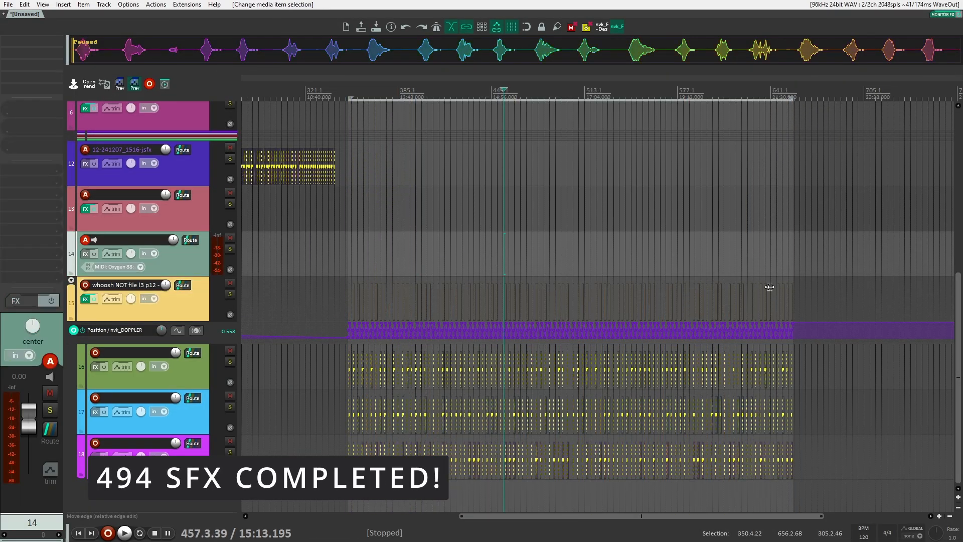
{"action": "left_click_drag", "start_coordinate": [769, 287], "coordinate": [503, 283]}
{"action": "left_click", "coordinate": [71, 280]}
{"action": "left_click", "coordinate": [71, 281]}
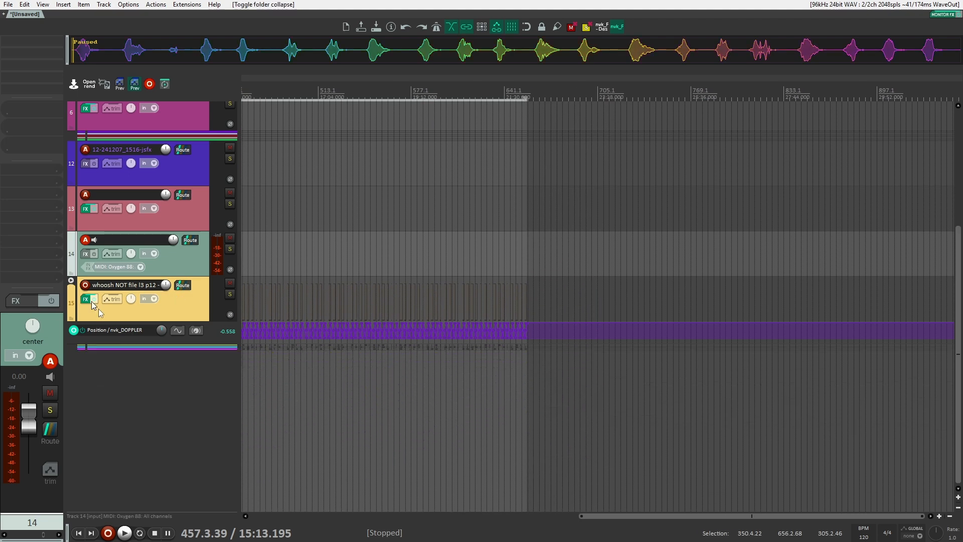
Add track 20 with Phase Plant and replace its default sampler group with a Noise generator.
{"action": "double_click", "coordinate": [184, 379]}
{"action": "key", "text": "Return"}
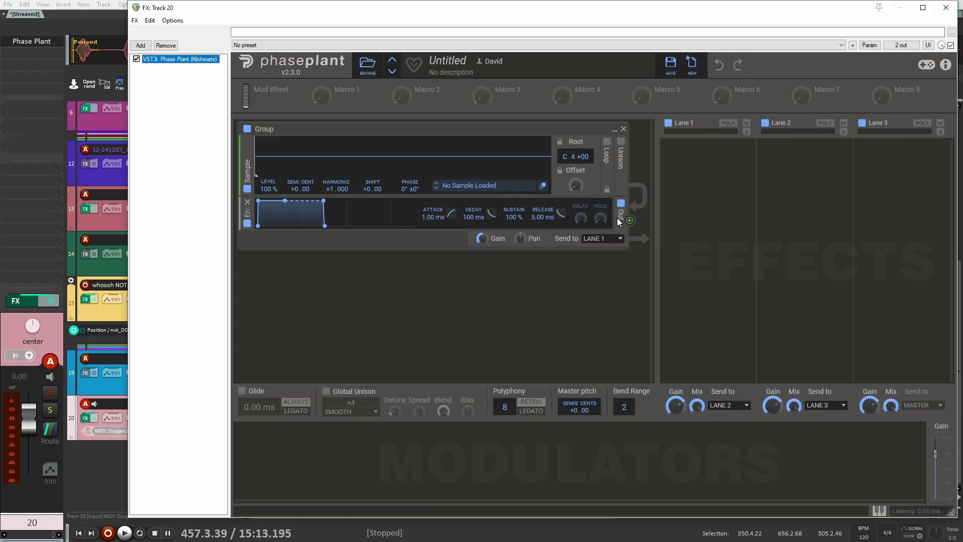
{"action": "left_click", "coordinate": [624, 129]}
{"action": "left_click", "coordinate": [409, 152]}
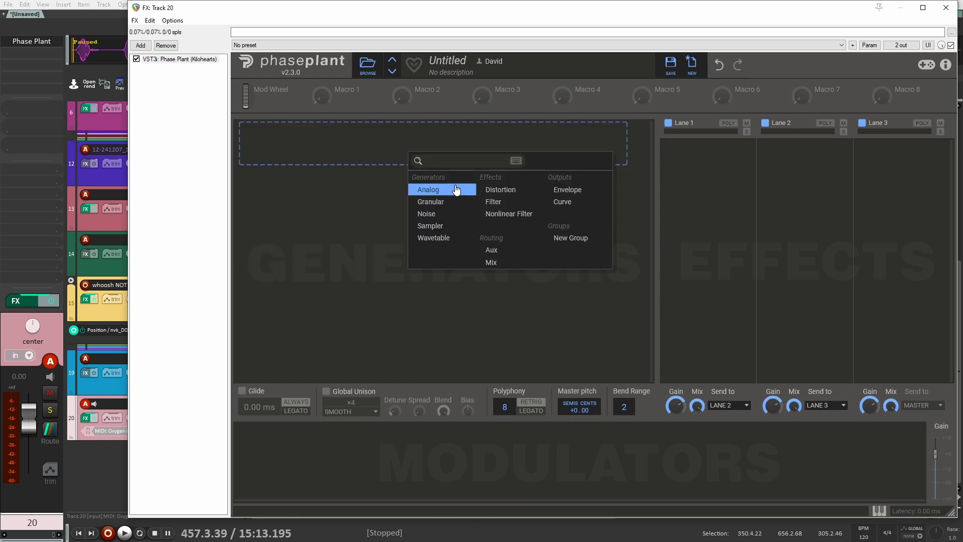
{"action": "left_click", "coordinate": [426, 213]}
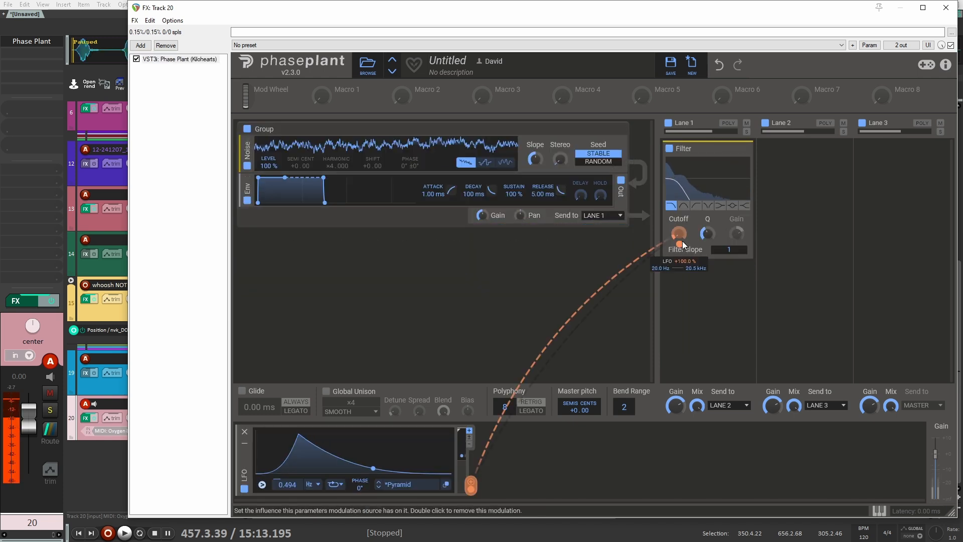
Modulate the lane 1 filter's cutoff with the Pyramid LFO at +100% and add a Filter Table below the filter.
{"action": "left_click_drag", "start_coordinate": [683, 241], "coordinate": [683, 241]}
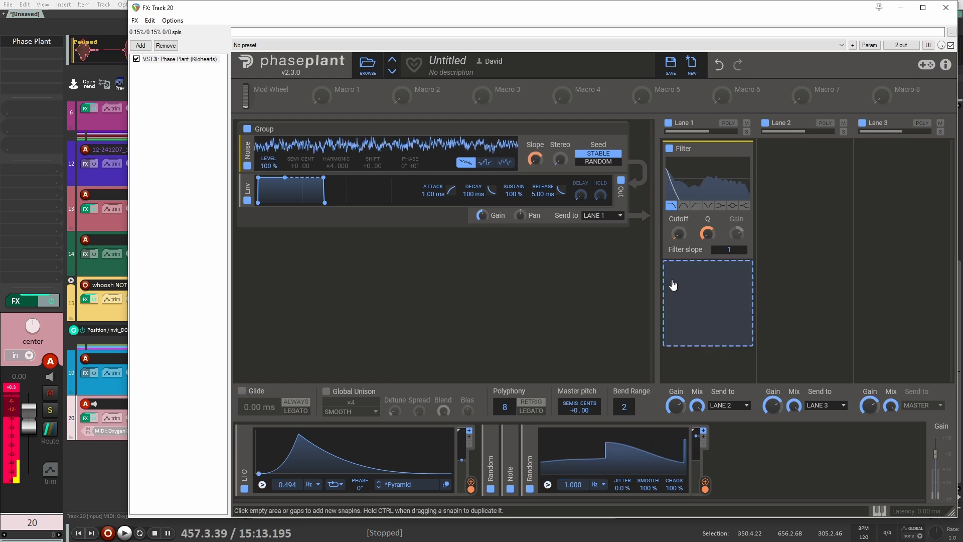
{"action": "left_click", "coordinate": [706, 280]}
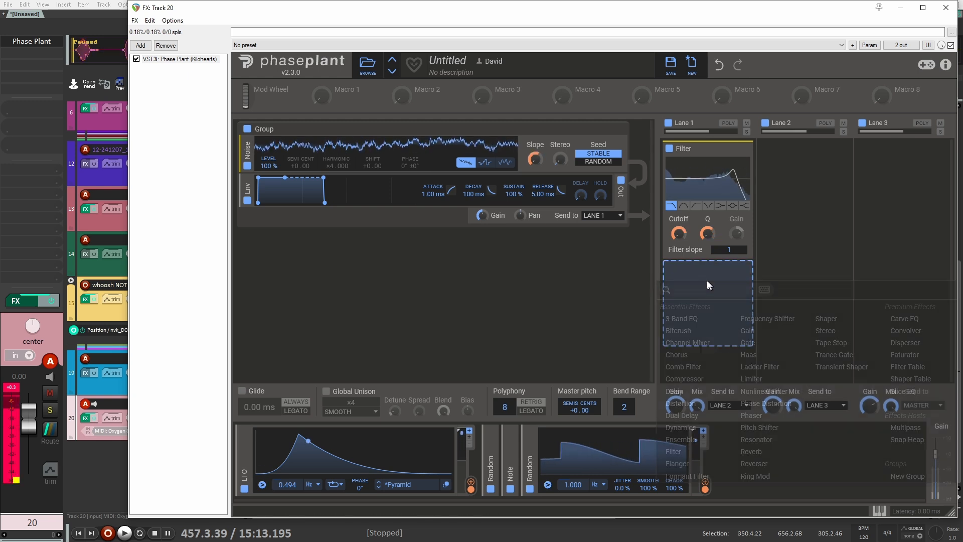
{"action": "left_click", "coordinate": [913, 371]}
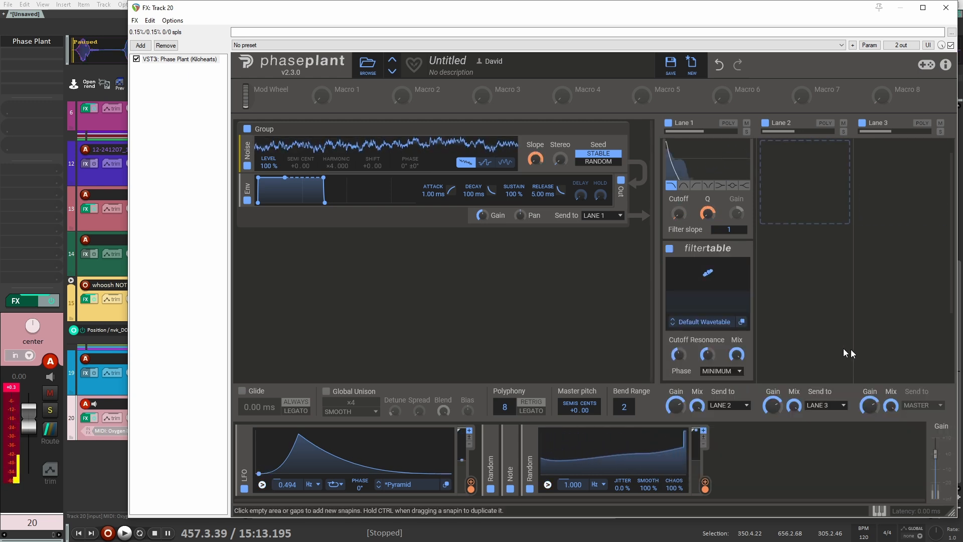
Load the Bipolar wavetable from the factory Noisy folder into the Filter Table and change its phase mode.
{"action": "left_click", "coordinate": [722, 321]}
{"action": "left_click", "coordinate": [651, 451]}
{"action": "left_click", "coordinate": [649, 441]}
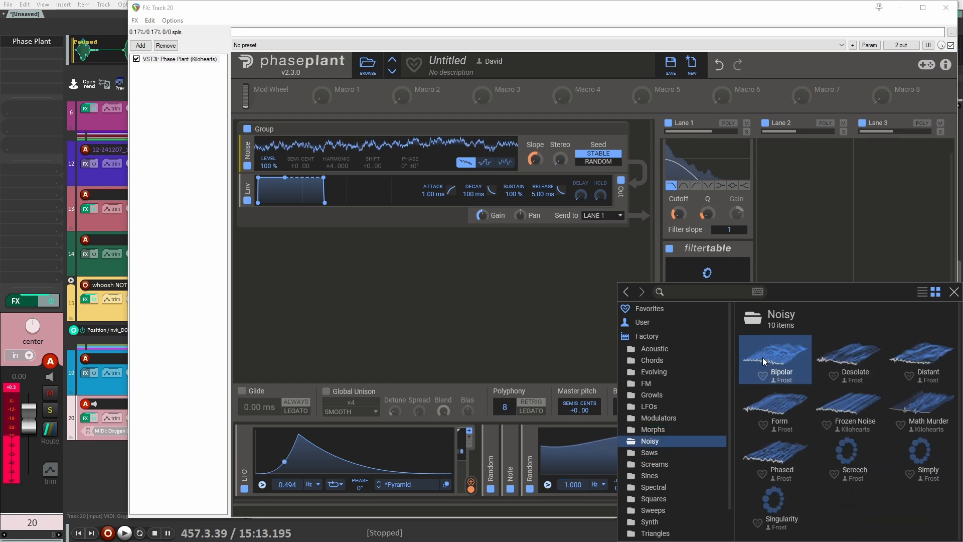
{"action": "double_click", "coordinate": [762, 357]}
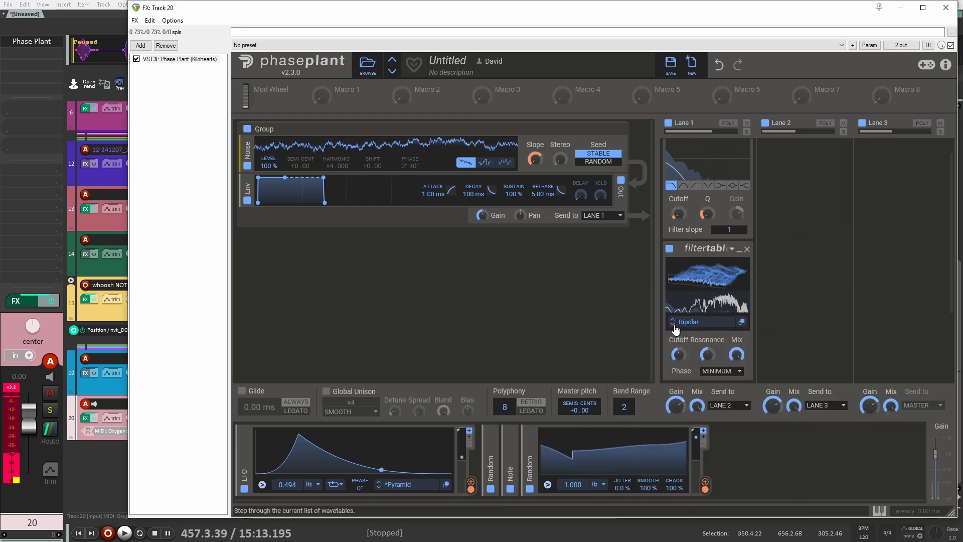
{"action": "left_click", "coordinate": [719, 370]}
{"action": "left_click", "coordinate": [717, 391]}
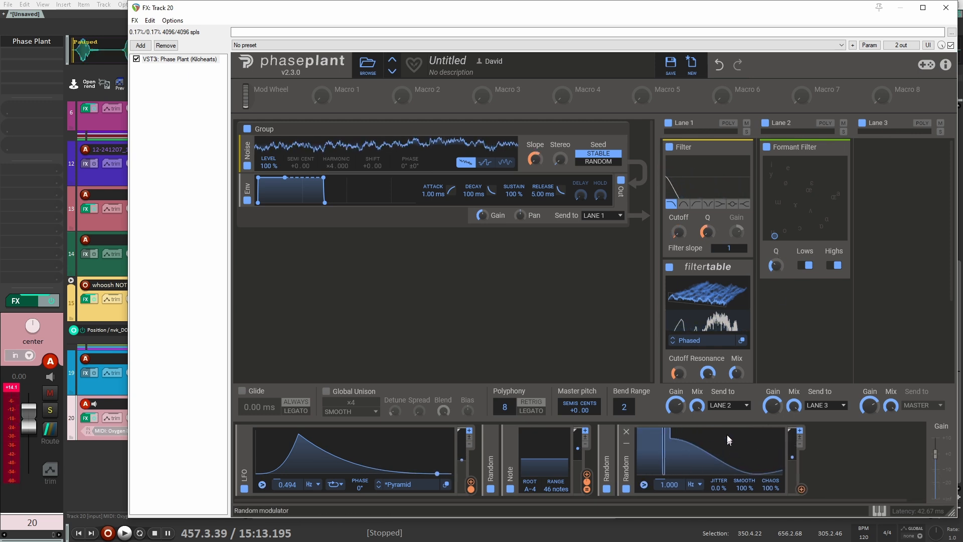
Assign the Random modulator to the Formant Filter's horizontal position, duplicate it, and assign the copy to the vertical position.
{"action": "left_click_drag", "start_coordinate": [801, 488], "coordinate": [805, 243]}
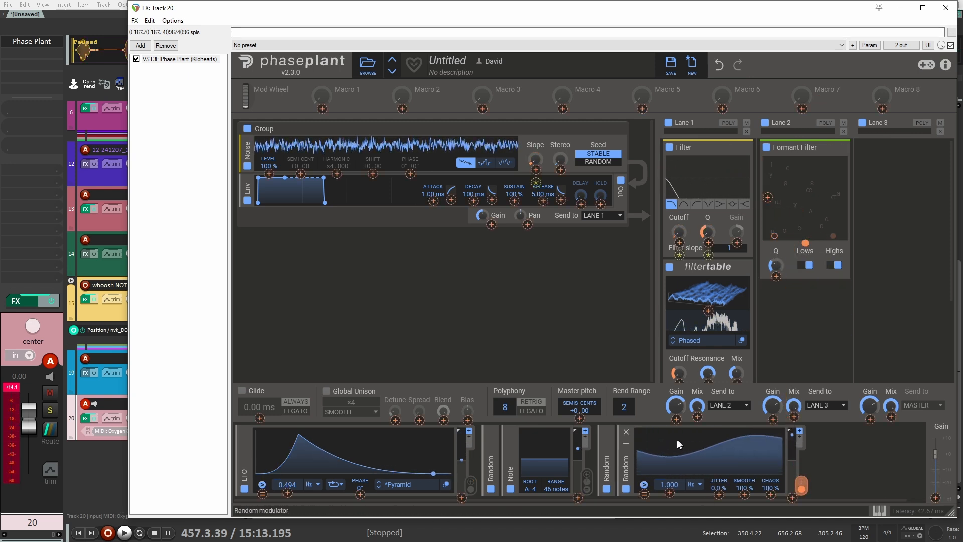
{"action": "left_click_drag", "start_coordinate": [627, 446], "coordinate": [814, 452]}
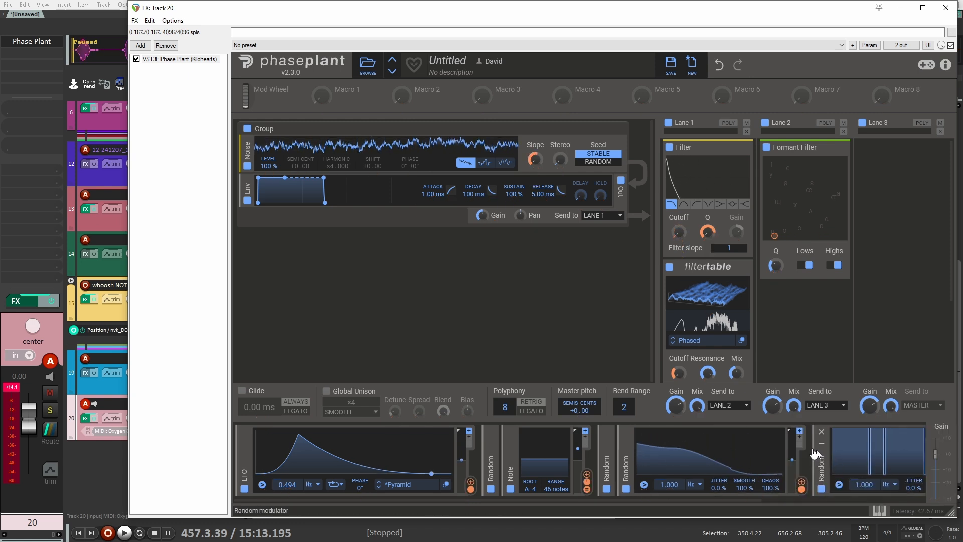
{"action": "left_click", "coordinate": [627, 443]}
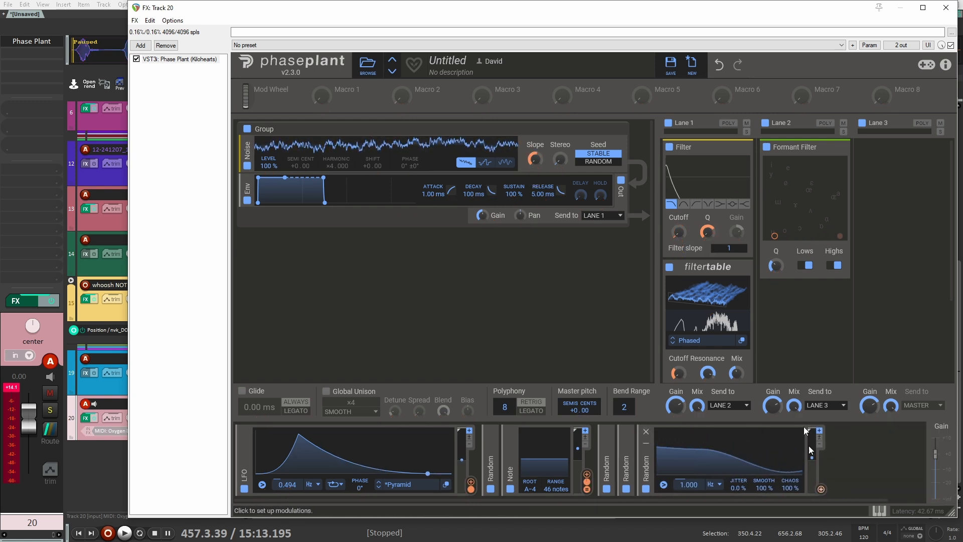
{"action": "left_click_drag", "start_coordinate": [821, 488], "coordinate": [767, 197]}
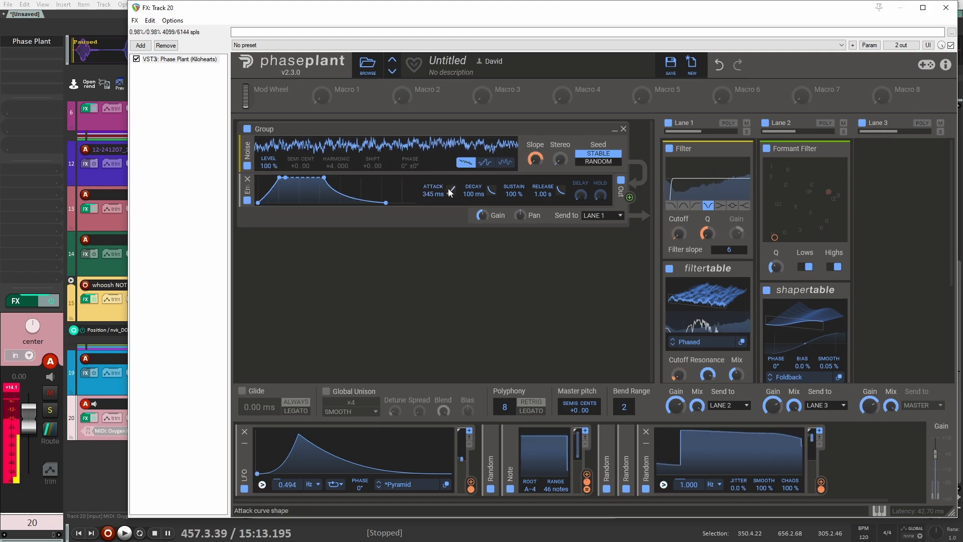
Reopen Phase Plant on track 20, set the noise seed to Random and add a Pitch Shifter in lane 3.
{"action": "left_click_drag", "start_coordinate": [840, 7], "coordinate": [749, 508]}
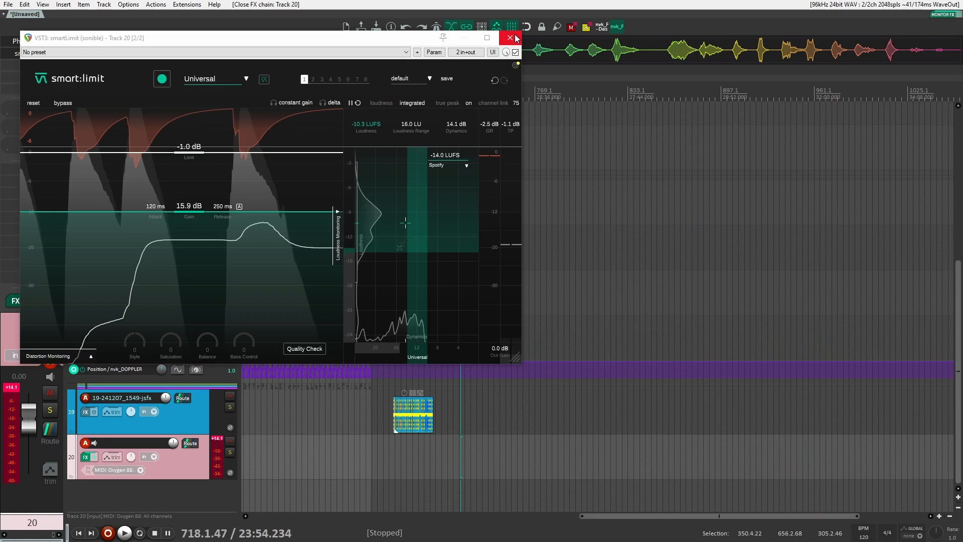
{"action": "left_click", "coordinate": [35, 53]}
{"action": "left_click", "coordinate": [36, 45]}
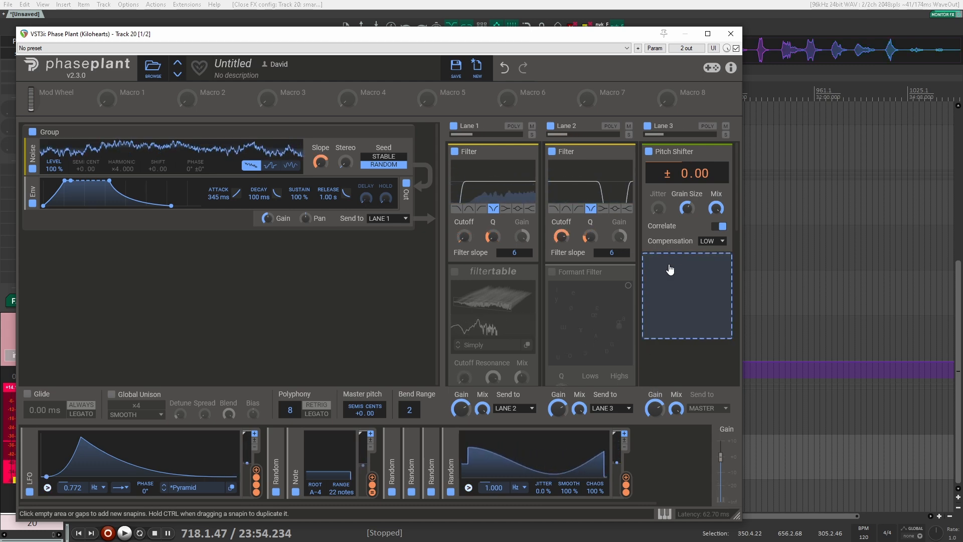
{"action": "left_click", "coordinate": [731, 33]}
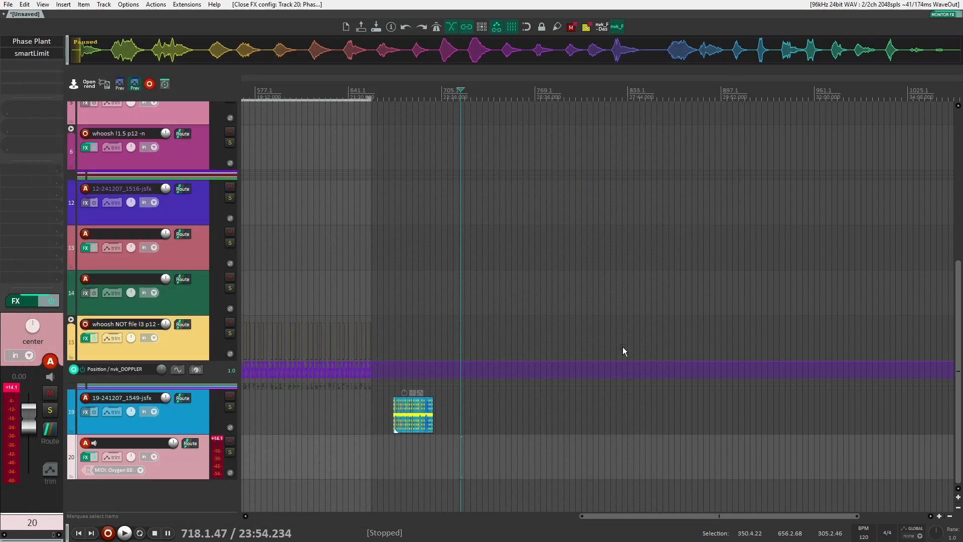
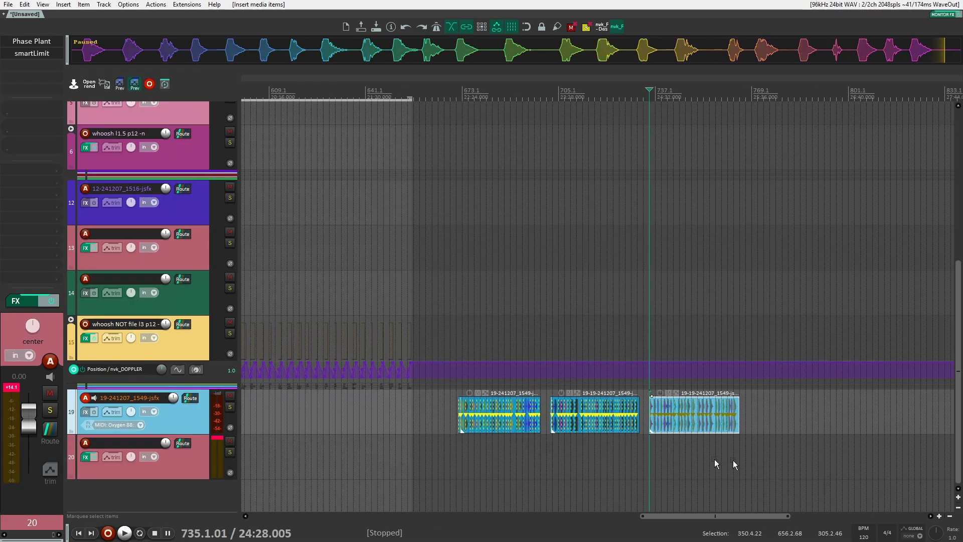
Select the three recorded whoosh items on track 19 and apply a dynamic split to them.
{"action": "left_click_drag", "start_coordinate": [823, 446], "coordinate": [449, 414]}
{"action": "key", "text": "d"}
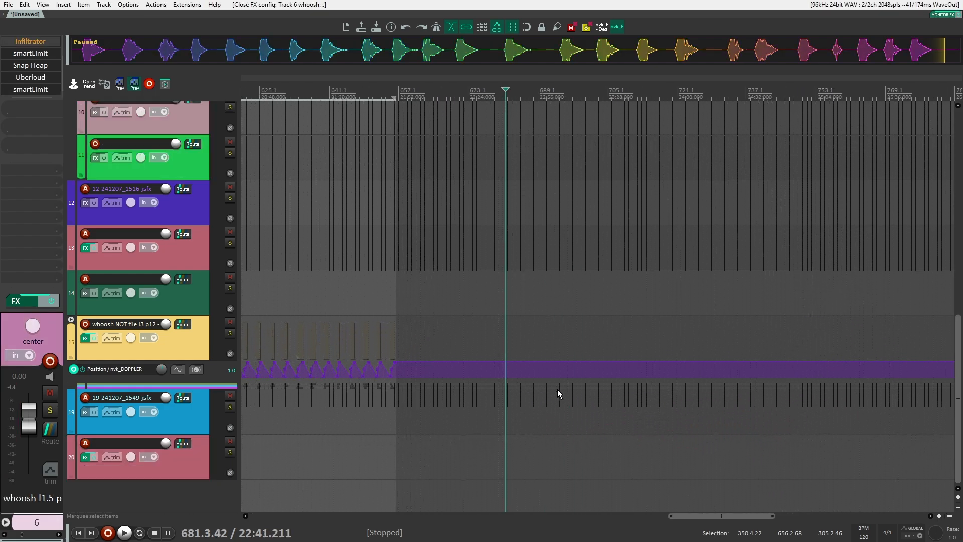
Find the batch of whooshes in the track 6 folder and play it from the first item.
{"action": "scroll", "coordinate": [573, 389], "scroll_direction": "up", "scroll_amount": 5}
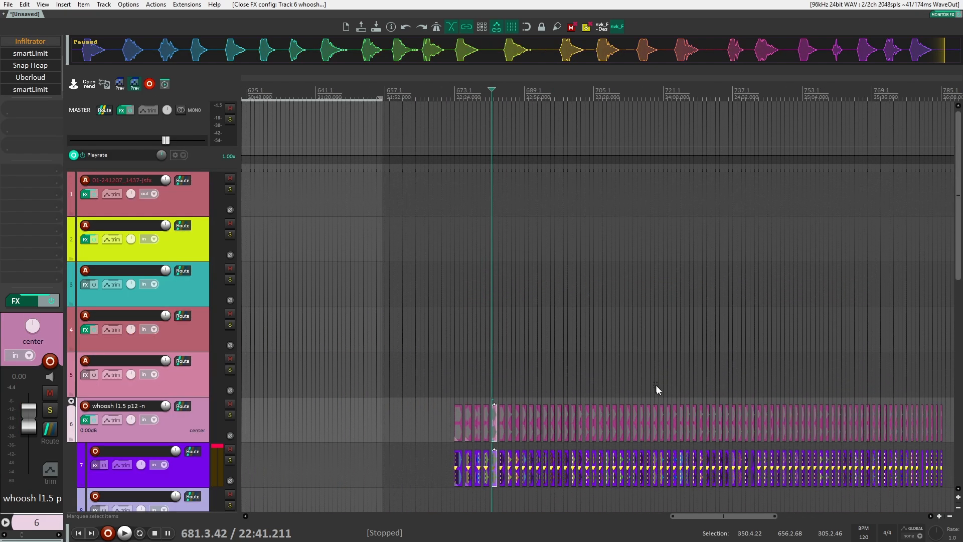
{"action": "scroll", "coordinate": [656, 386], "scroll_direction": "up", "scroll_amount": 2}
{"action": "left_click_drag", "start_coordinate": [656, 386], "coordinate": [588, 366]}
{"action": "scroll", "coordinate": [589, 366], "scroll_direction": "down", "scroll_amount": 3}
{"action": "left_click_drag", "start_coordinate": [522, 358], "coordinate": [554, 348]}
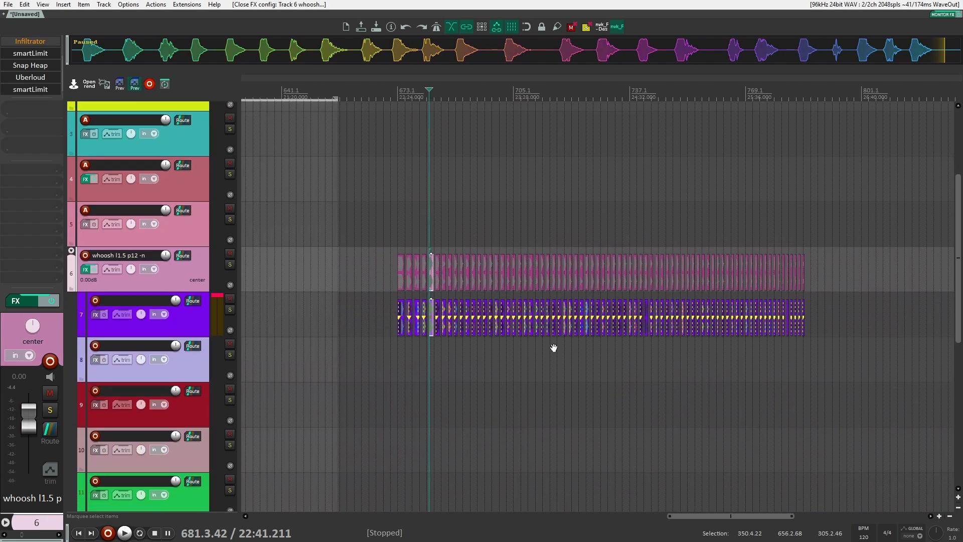
{"action": "scroll", "coordinate": [501, 346], "scroll_direction": "up", "scroll_amount": 2}
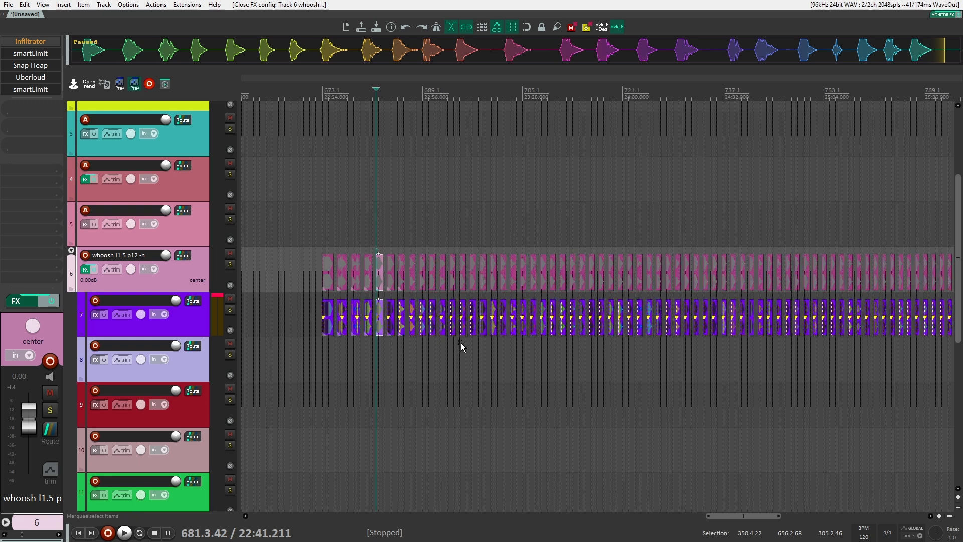
{"action": "left_click", "coordinate": [196, 312]}
{"action": "left_click", "coordinate": [184, 272]}
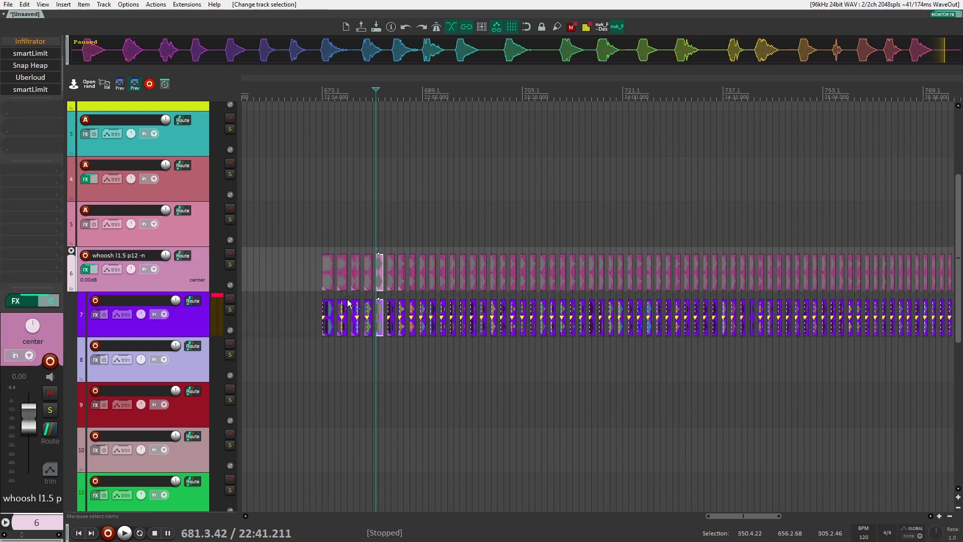
{"action": "key", "text": "ctrl+Right"}
{"action": "key", "text": "space"}
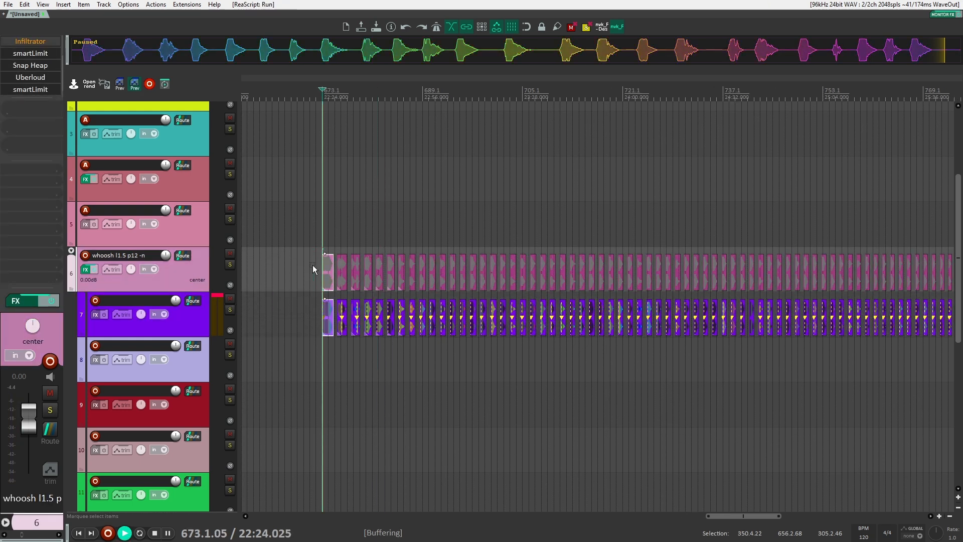
Open Uberloud on track 6 and raise its Low Push while the whooshes play.
{"action": "scroll", "coordinate": [20, 56], "scroll_direction": "down", "scroll_amount": 1}
{"action": "left_click", "coordinate": [23, 64]}
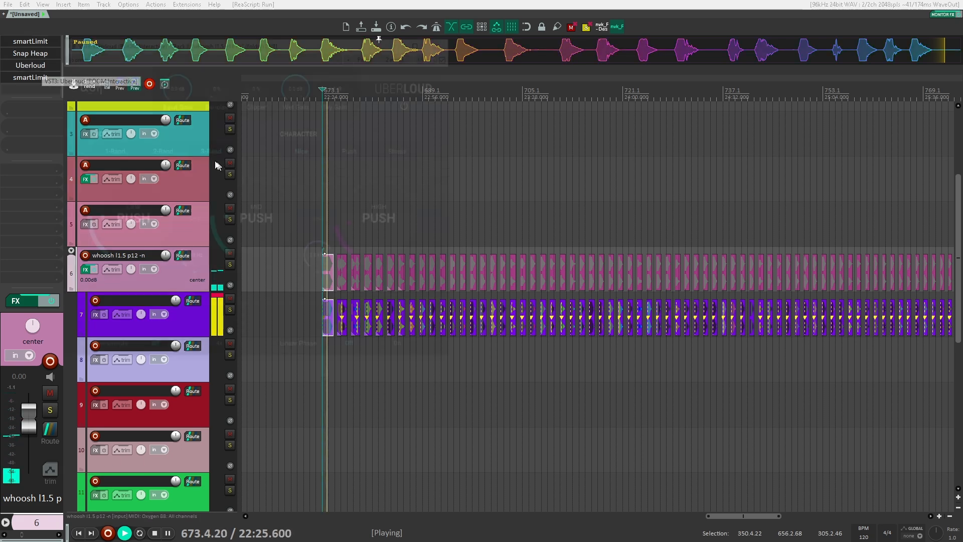
{"action": "left_click_drag", "start_coordinate": [146, 219], "coordinate": [146, 198]}
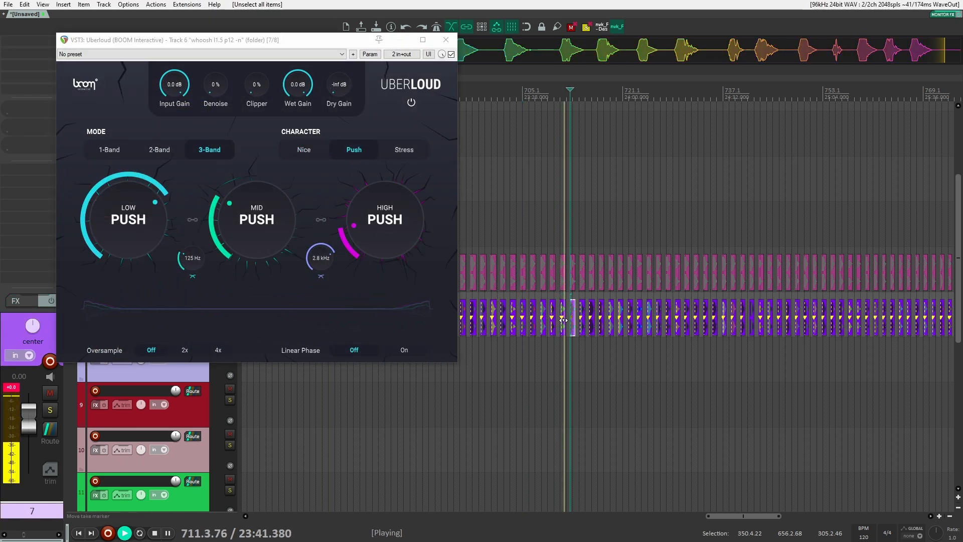
{"action": "mouse_move", "coordinate": [296, 256]}
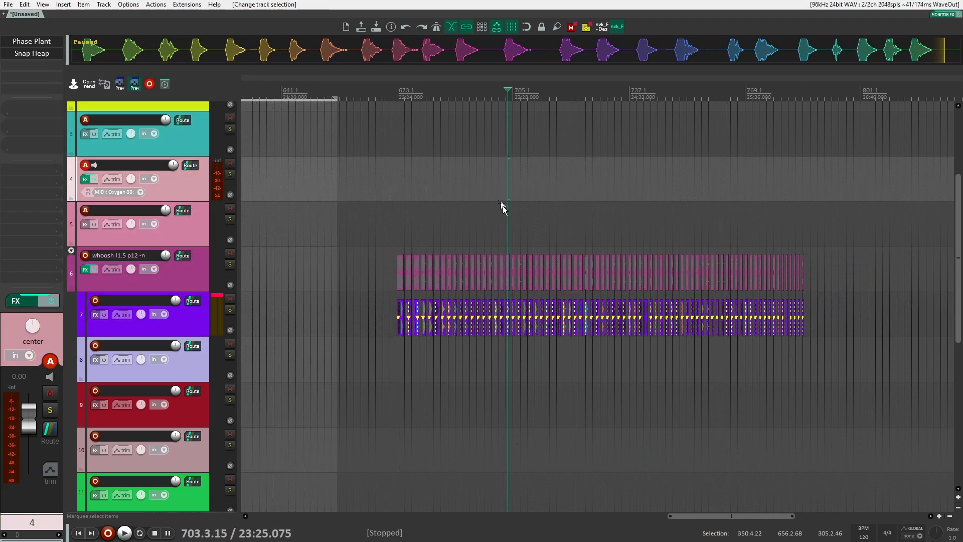
Select the whole batch of whoosh items on track 7 for rendering.
{"action": "left_click", "coordinate": [645, 259]}
{"action": "left_click_drag", "start_coordinate": [819, 317], "coordinate": [332, 323]}
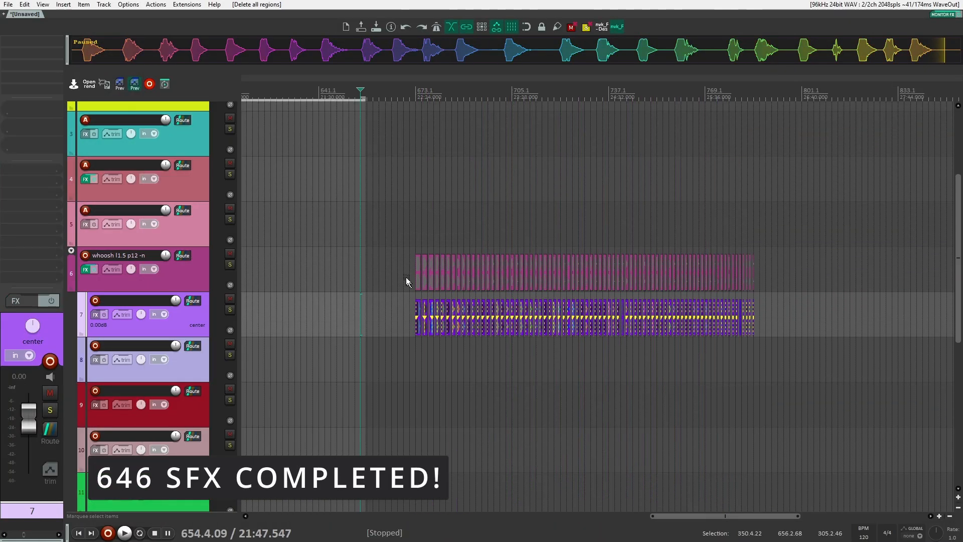
Open Thermal on track 6 and modulate its Harmonic Ride and Pulsate macros, giving Harmonic Ride a random, centered LFO.
{"action": "left_click", "coordinate": [193, 274]}
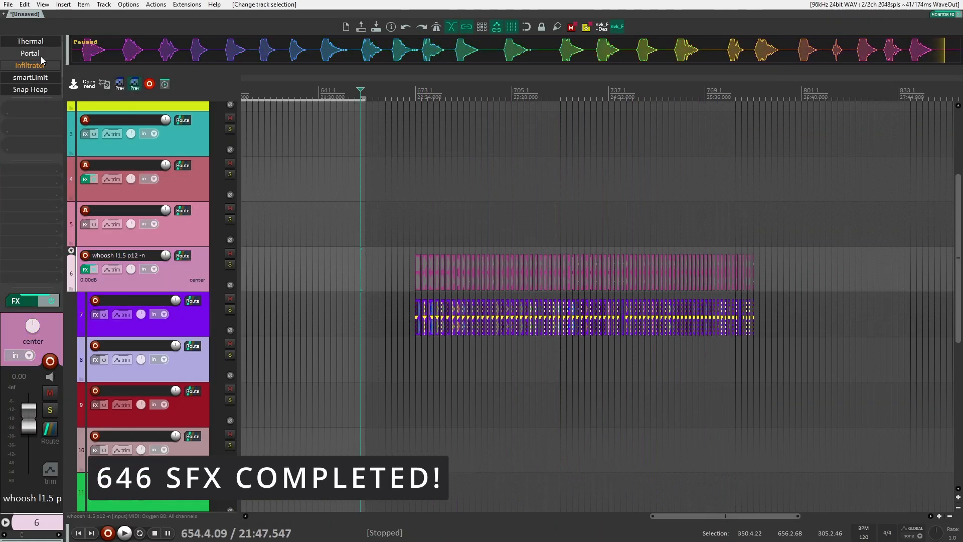
{"action": "scroll", "coordinate": [40, 52], "scroll_direction": "up", "scroll_amount": 1}
{"action": "left_click", "coordinate": [41, 50]}
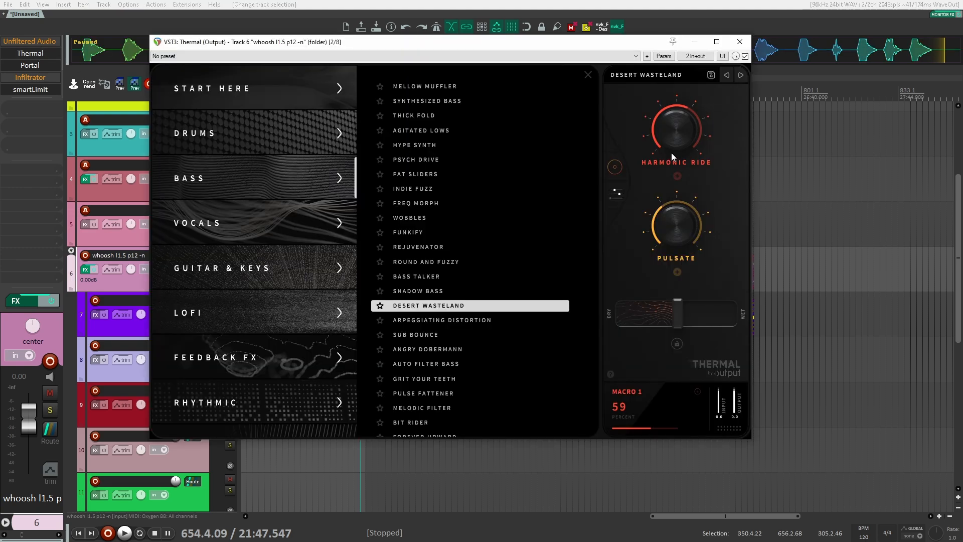
{"action": "left_click", "coordinate": [671, 153]}
{"action": "key", "text": "p"}
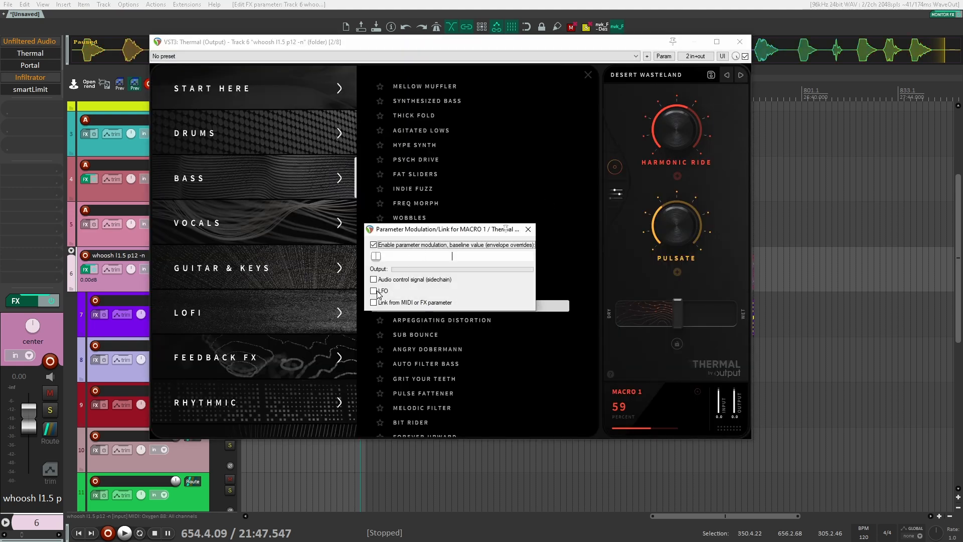
{"action": "left_click", "coordinate": [373, 290]}
{"action": "left_click", "coordinate": [418, 346]}
{"action": "left_click", "coordinate": [444, 356]}
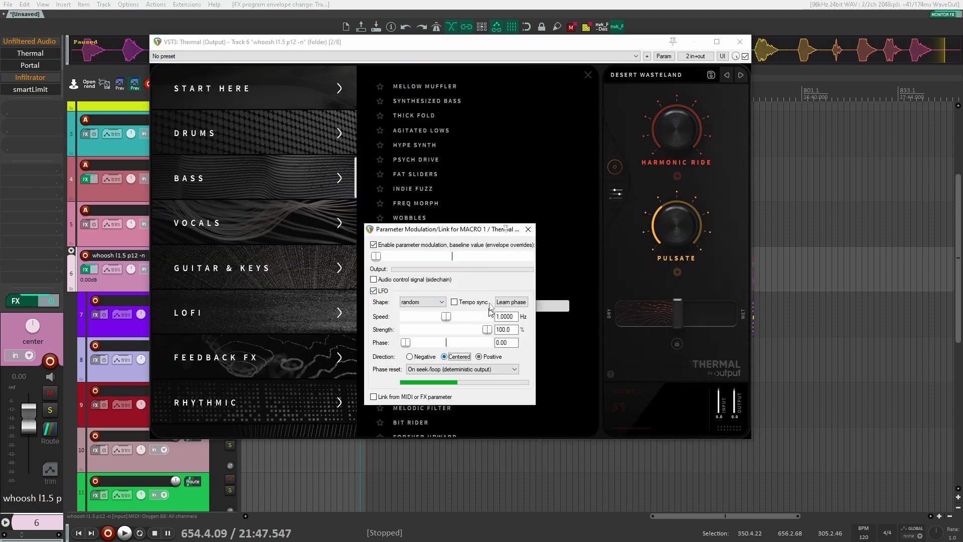
{"action": "left_click", "coordinate": [527, 230]}
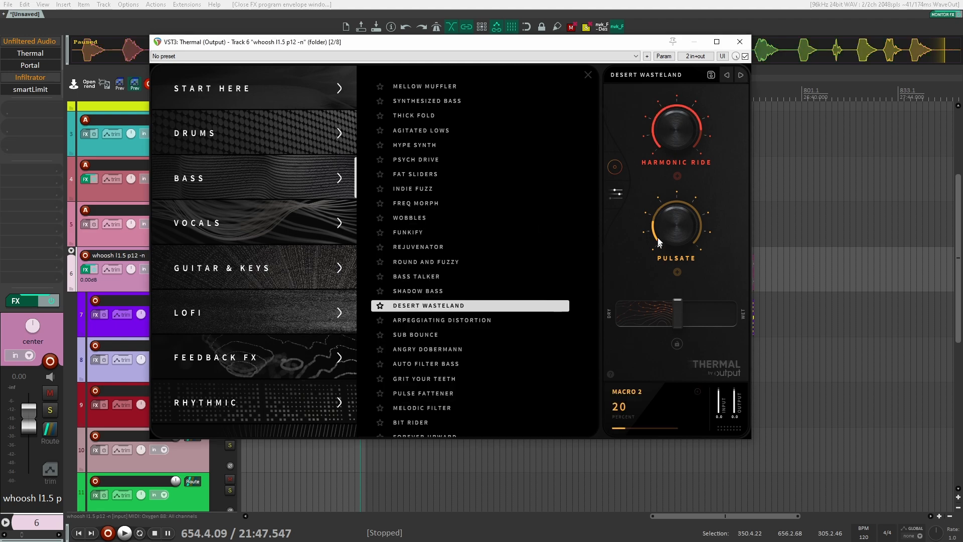
{"action": "key", "text": "alt+m"}
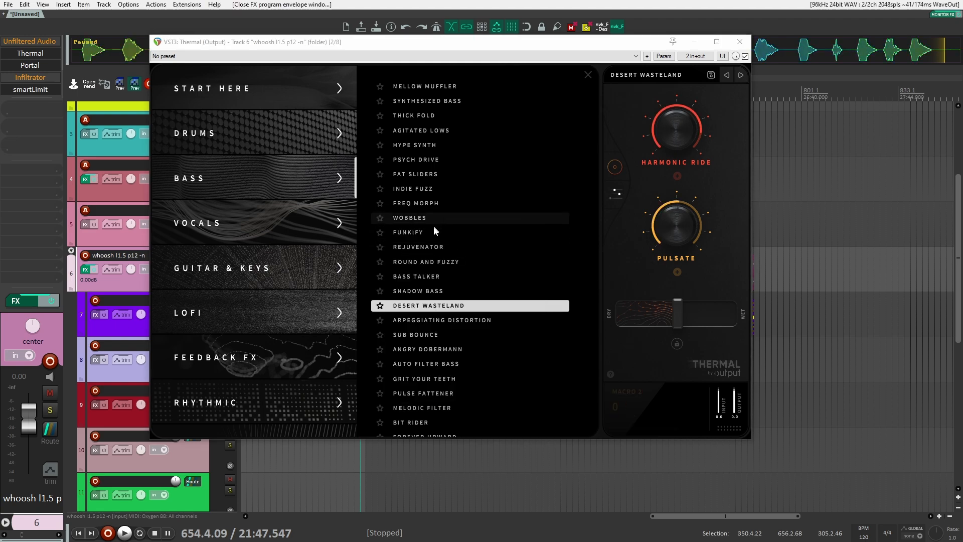
Load the Funkify preset in Thermal and audition the processed whooshes.
{"action": "double_click", "coordinate": [429, 231]}
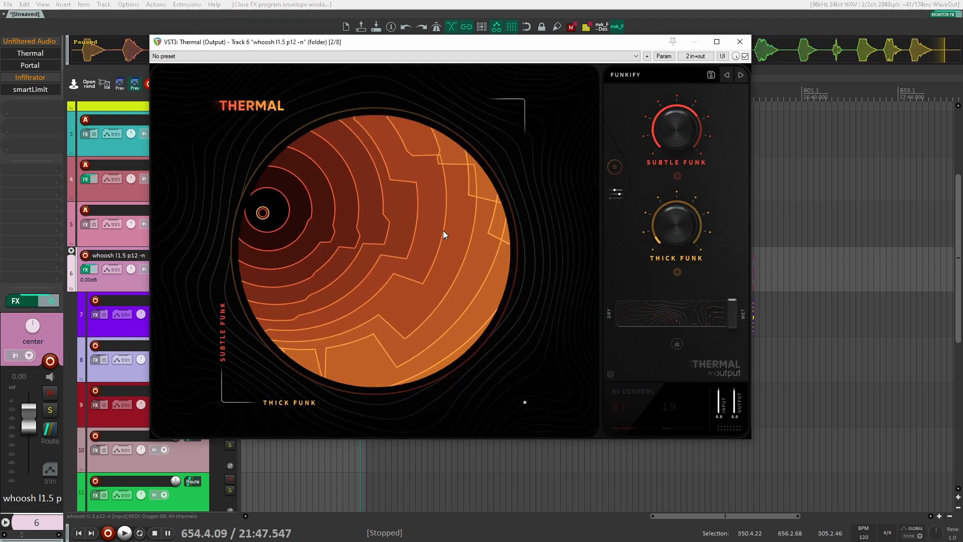
{"action": "key", "text": "space"}
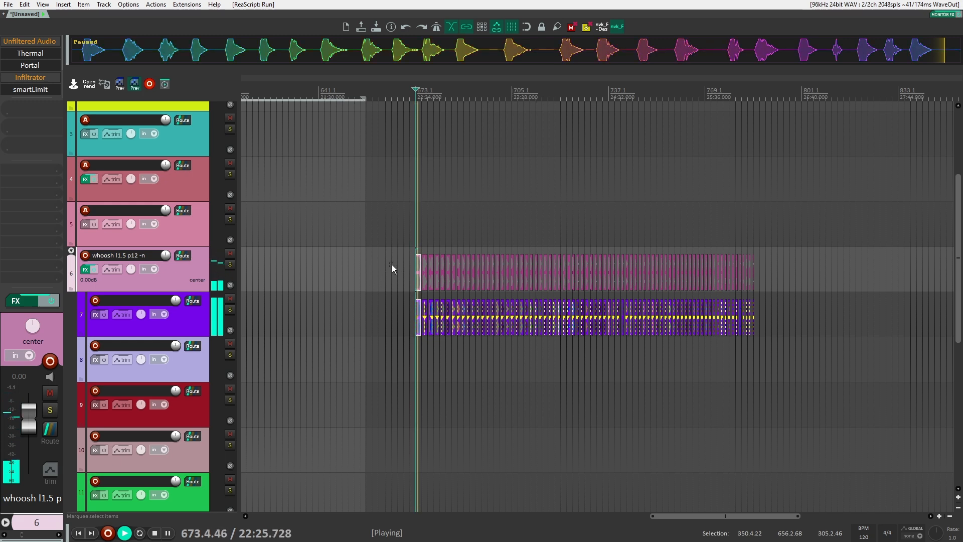
{"action": "left_click", "coordinate": [392, 263]}
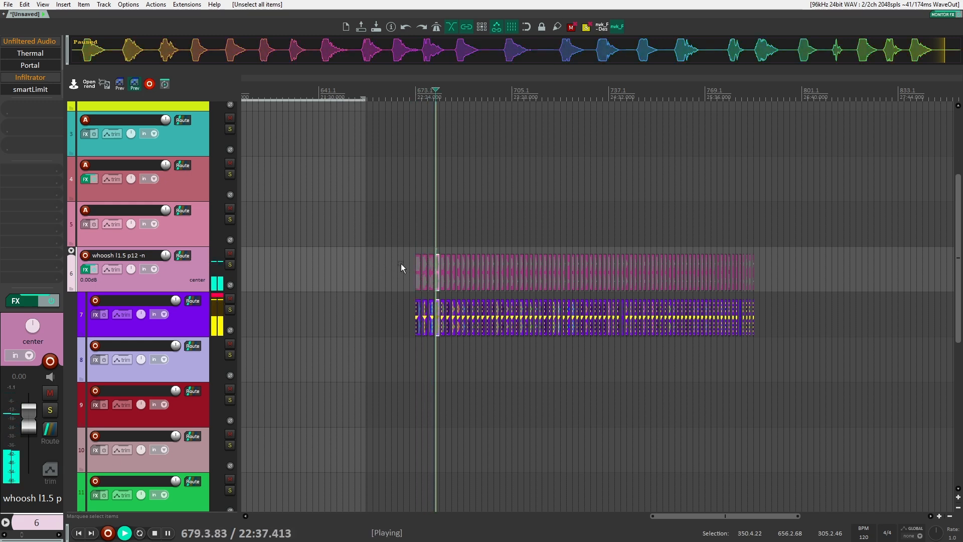
Check Uberloud and the final smartLimit in track 6's effect chain during playback and stop when done.
{"action": "left_click", "coordinate": [154, 290]}
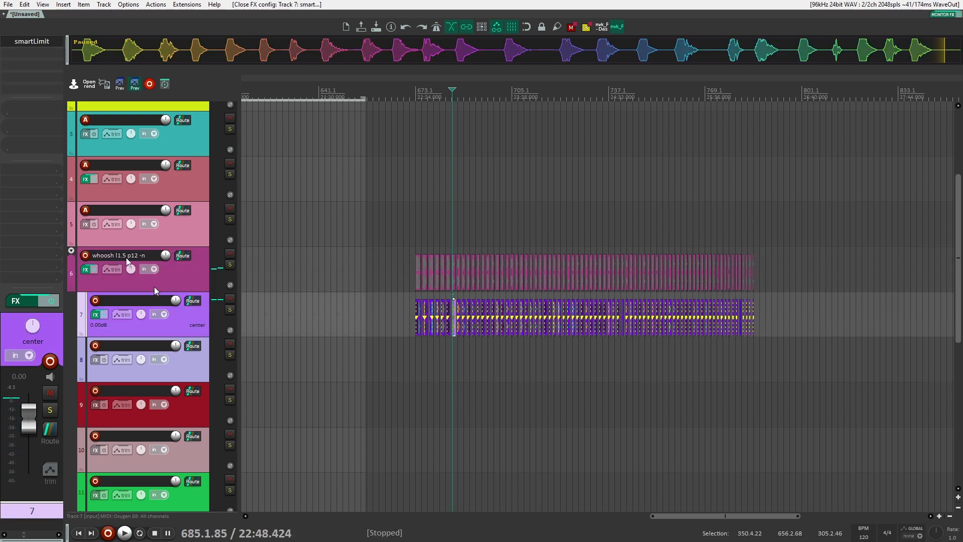
{"action": "left_click", "coordinate": [185, 266]}
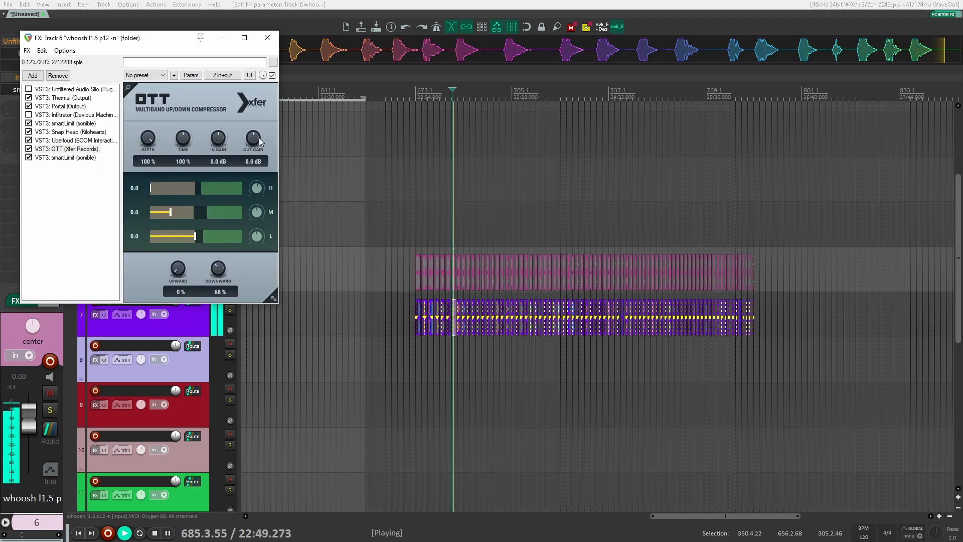
{"action": "left_click", "coordinate": [75, 140]}
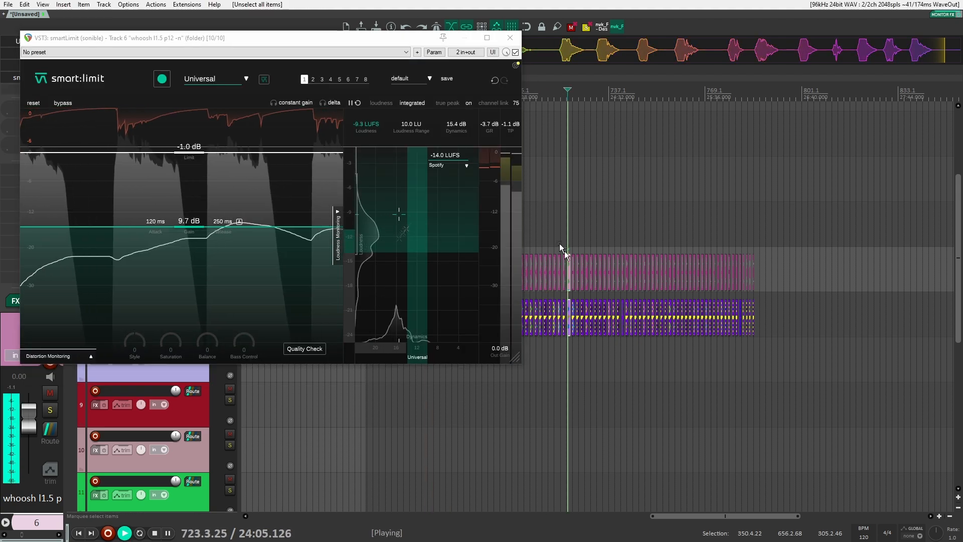
{"action": "left_click", "coordinate": [515, 39]}
{"action": "key", "text": "space"}
Bulk render all whoosh items on tracks 6 and 7 through the region render matrix and clear all regions.
{"action": "left_click", "coordinate": [464, 231]}
{"action": "left_click_drag", "start_coordinate": [377, 231], "coordinate": [780, 246]}
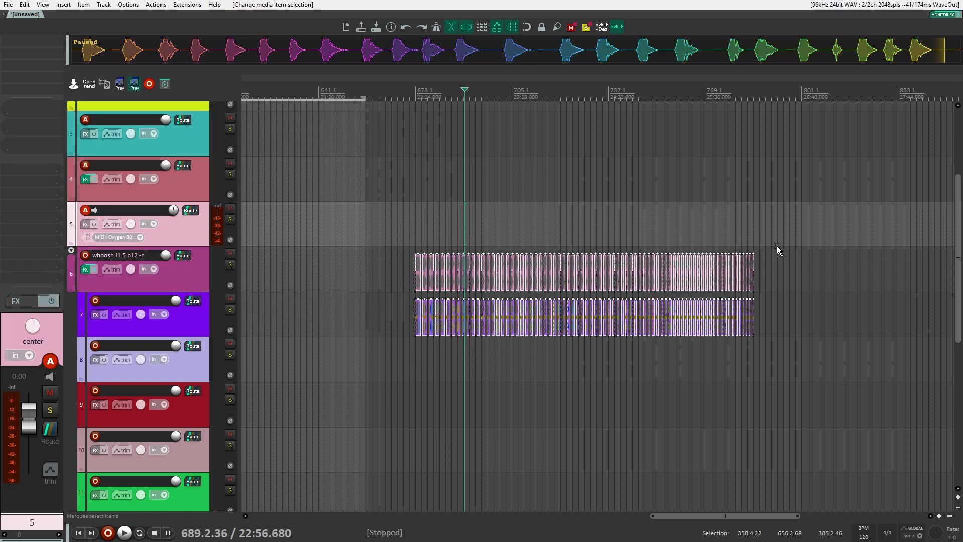
{"action": "left_click", "coordinate": [379, 287]}
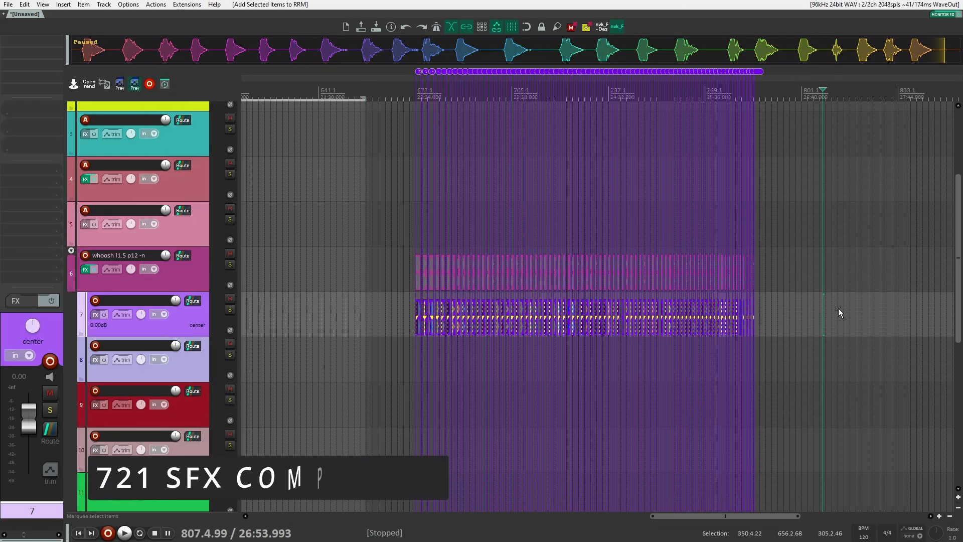
{"action": "left_click", "coordinate": [399, 322]}
{"action": "key", "text": "ctrl+shift+Delete"}
Select the Phase Plant track 20 and add a new track below it.
{"action": "scroll", "coordinate": [507, 300], "scroll_direction": "down", "scroll_amount": 7}
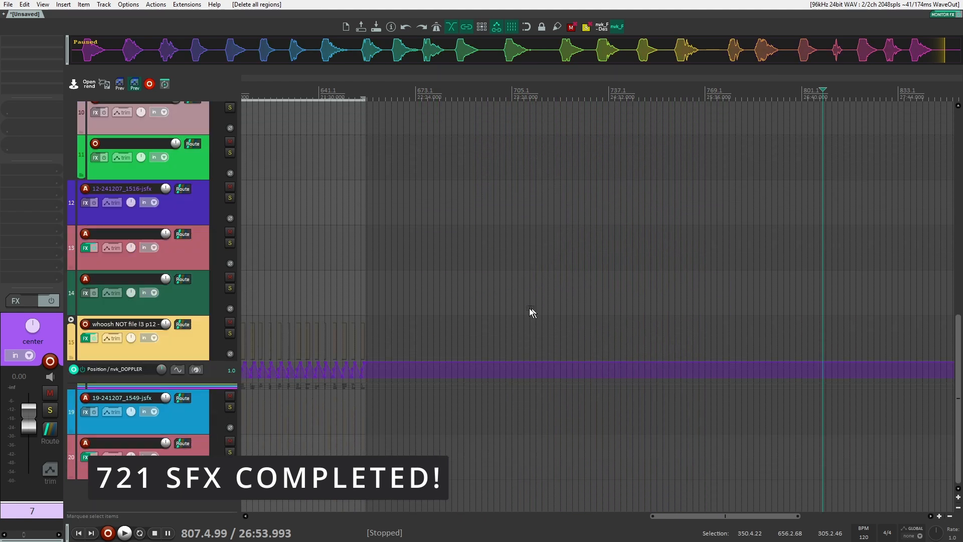
{"action": "left_click", "coordinate": [195, 451]}
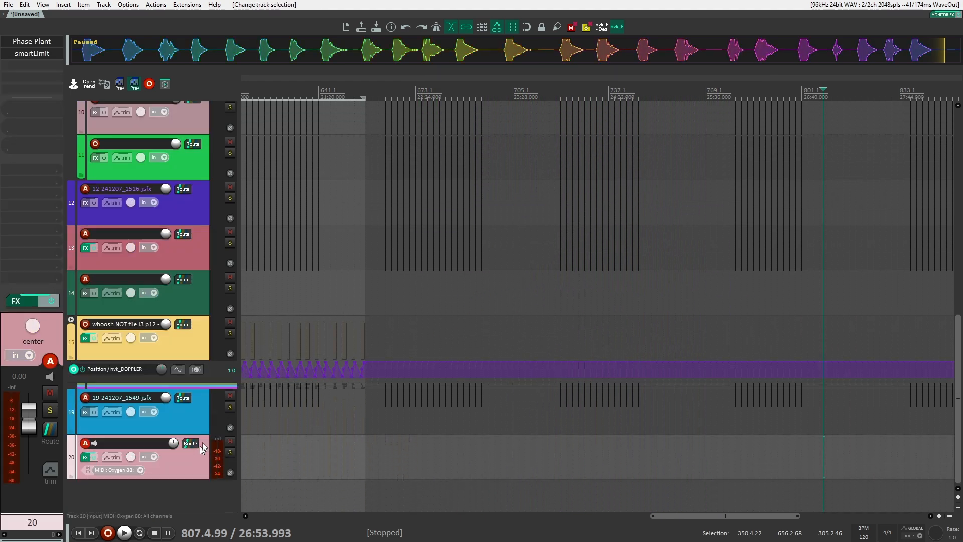
{"action": "scroll", "coordinate": [232, 422], "scroll_direction": "down", "scroll_amount": 5}
{"action": "double_click", "coordinate": [192, 492]}
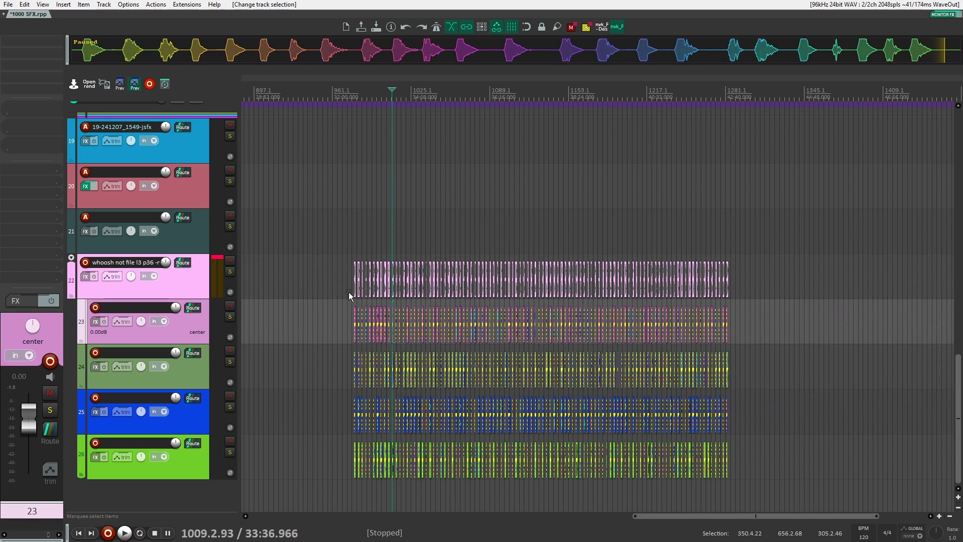
Select the layered whoosh items in the track 22 folder for rendering.
{"action": "left_click_drag", "start_coordinate": [349, 296], "coordinate": [392, 263]}
{"action": "left_click", "coordinate": [838, 265]}
{"action": "left_click_drag", "start_coordinate": [302, 252], "coordinate": [338, 248]}
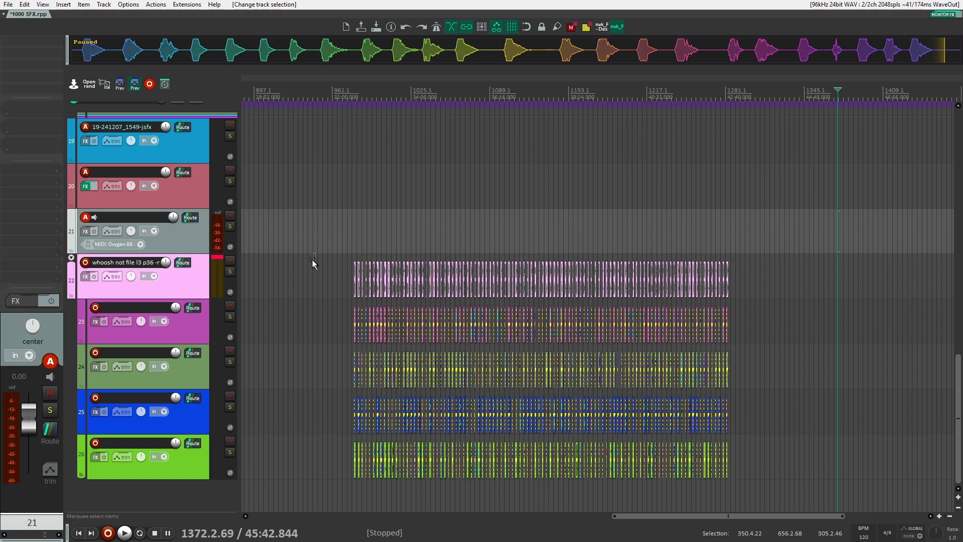
{"action": "left_click", "coordinate": [312, 260]}
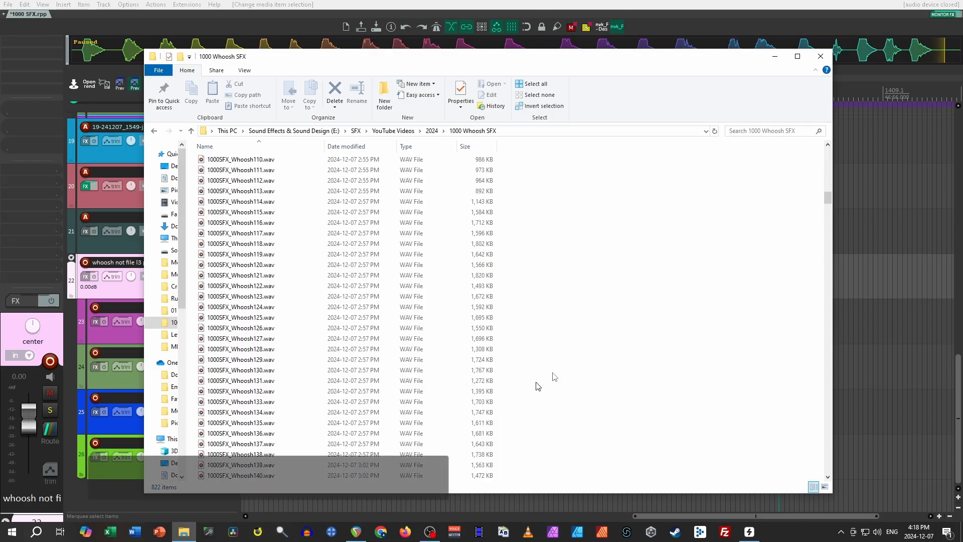
Open a new project tab for the original design recordings and move the last group of recordings to a new track 3.
{"action": "left_click", "coordinate": [8, 5]}
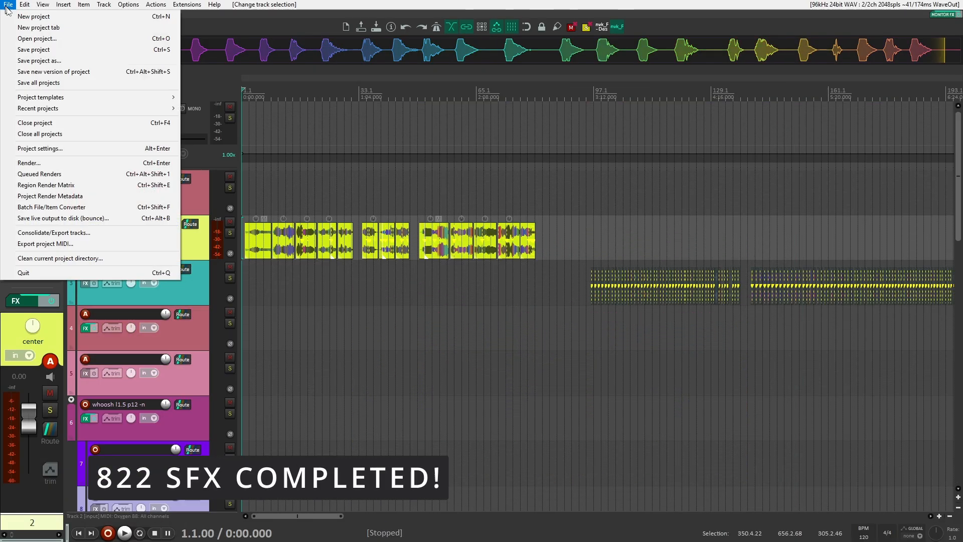
{"action": "left_click", "coordinate": [38, 27]}
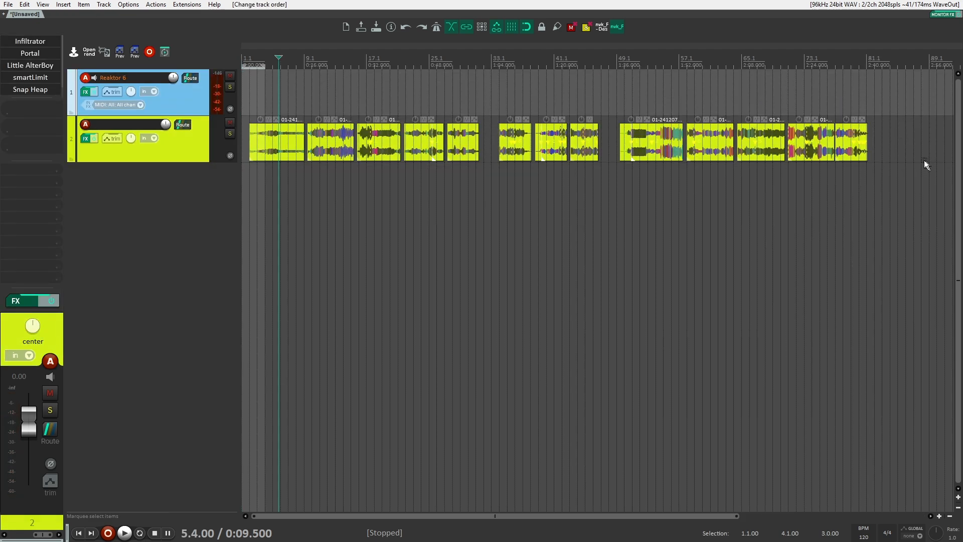
{"action": "left_click_drag", "start_coordinate": [905, 198], "coordinate": [270, 205]}
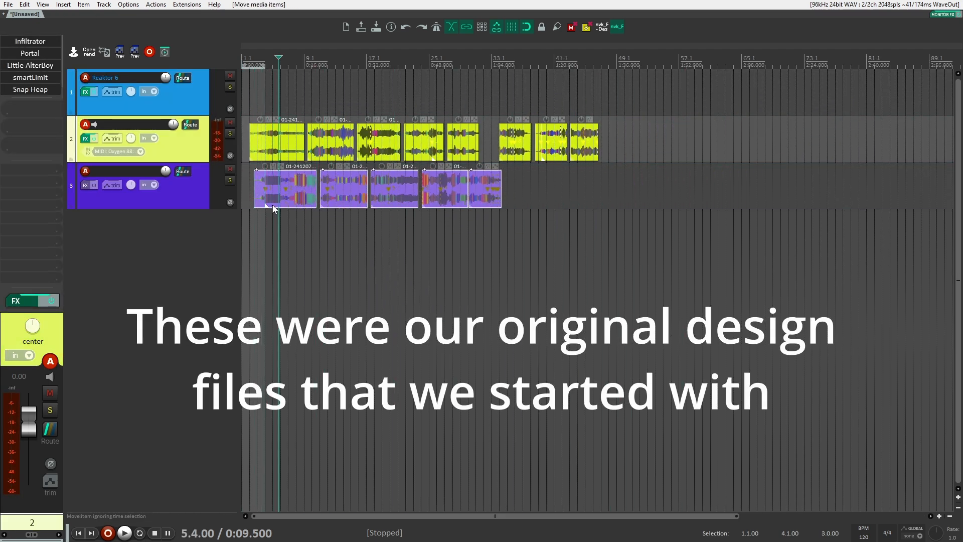
Move the three remaining later recordings from track 2 to a new track 4 and place track 3's last clip beside them.
{"action": "left_click", "coordinate": [643, 181]}
{"action": "left_click_drag", "start_coordinate": [643, 182], "coordinate": [494, 129]}
{"action": "left_click", "coordinate": [654, 181]}
{"action": "left_click_drag", "start_coordinate": [654, 182], "coordinate": [291, 232]}
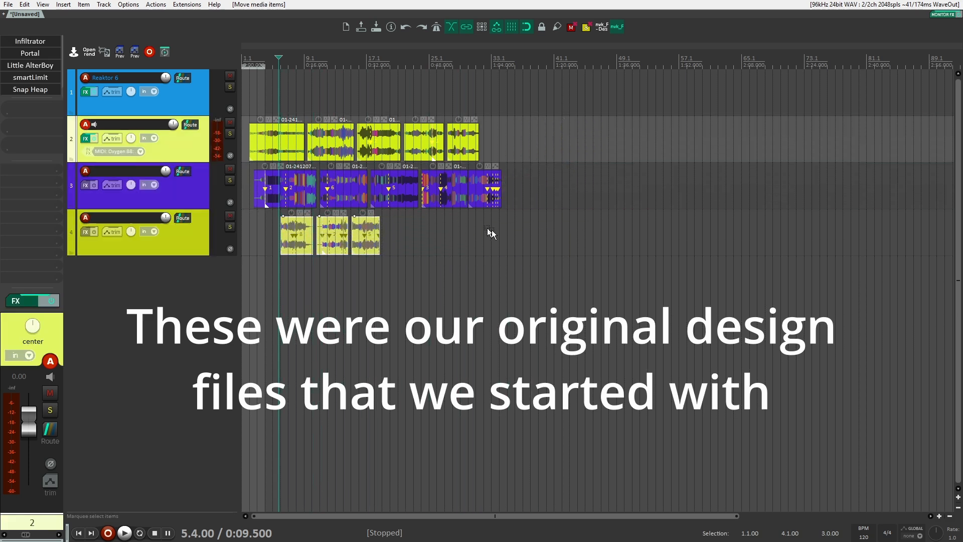
{"action": "left_click_drag", "start_coordinate": [481, 176], "coordinate": [410, 230]}
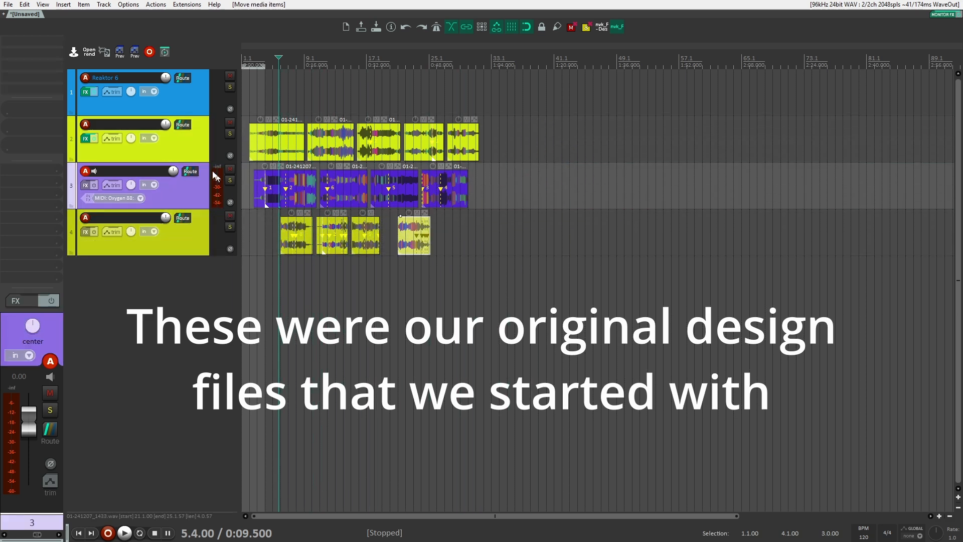
Group tracks 2 to 4 of design recordings into a new folder track and select that folder.
{"action": "left_click", "coordinate": [182, 146]}
{"action": "left_click", "coordinate": [190, 238], "text": "shift"}
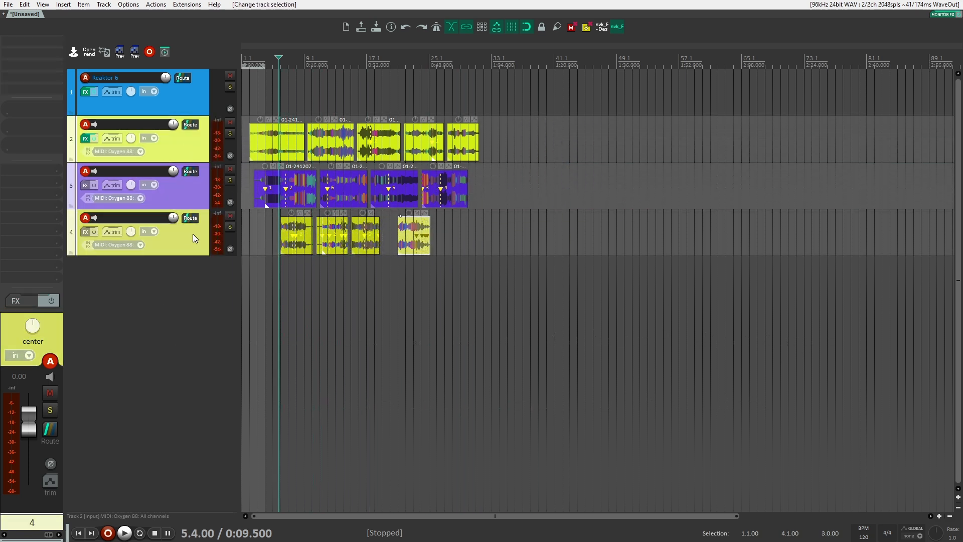
{"action": "key", "text": "f"}
{"action": "left_click", "coordinate": [185, 143]}
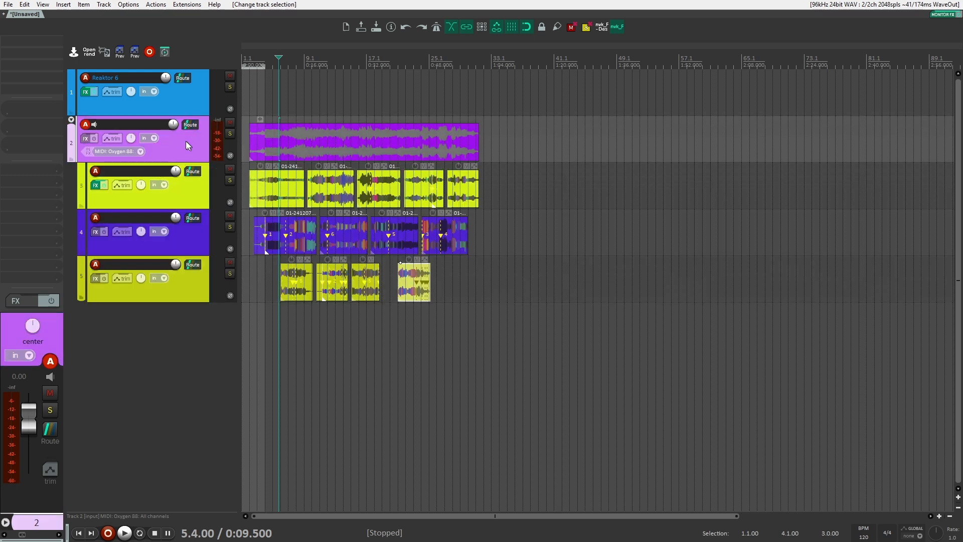
Add the TRAVELER effect to the folder track 2 and audition the layered recordings through it.
{"action": "left_click", "coordinate": [48, 42]}
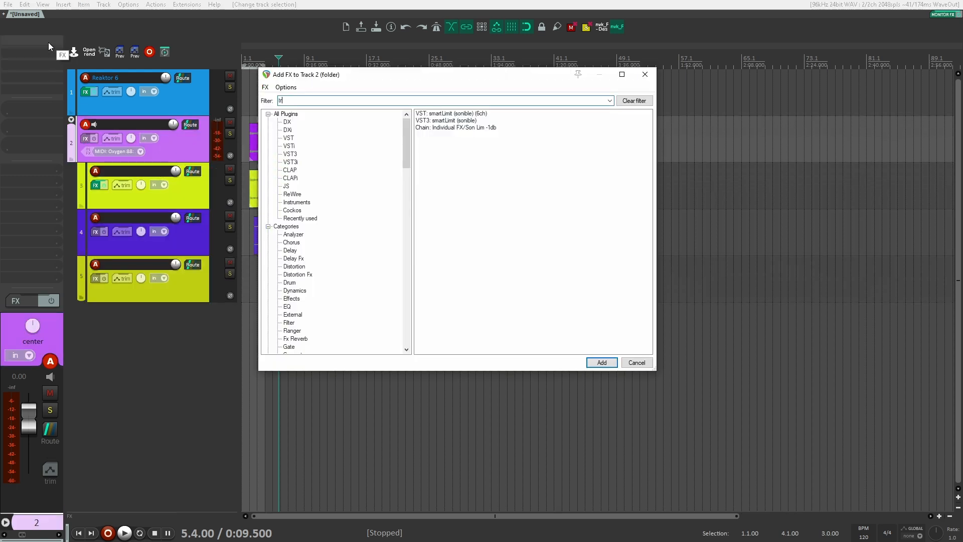
{"action": "type", "text": "travele"}
{"action": "type", "text": "r"}
{"action": "key", "text": "Return"}
{"action": "key", "text": "space"}
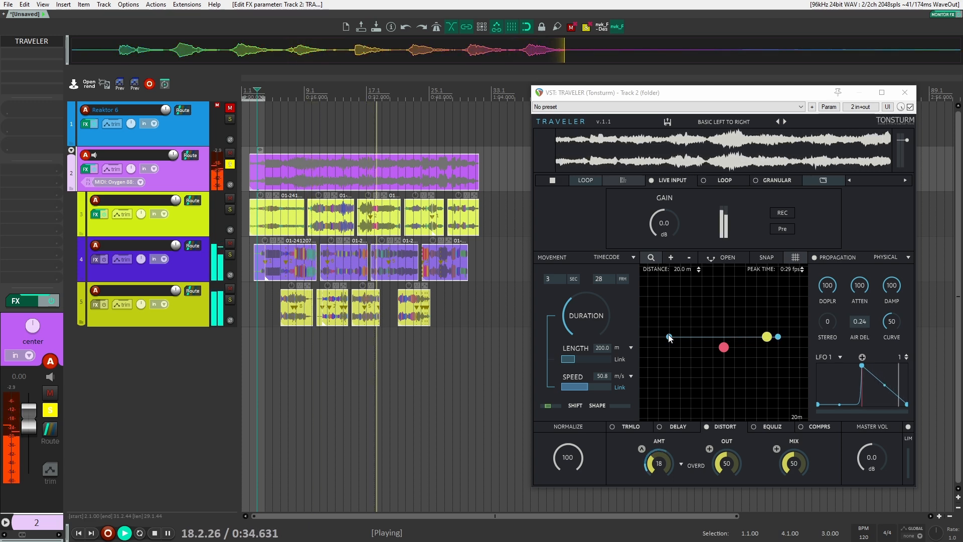
{"action": "key", "text": "space"}
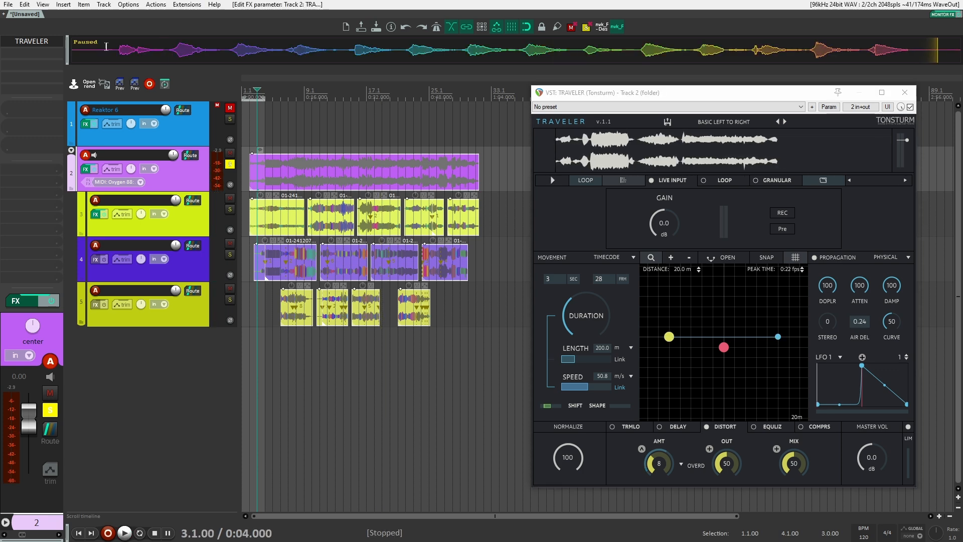
Close the TRAVELER window and arrange the recordings on tracks 3 to 5 one after another without overlaps.
{"action": "left_click", "coordinate": [483, 357]}
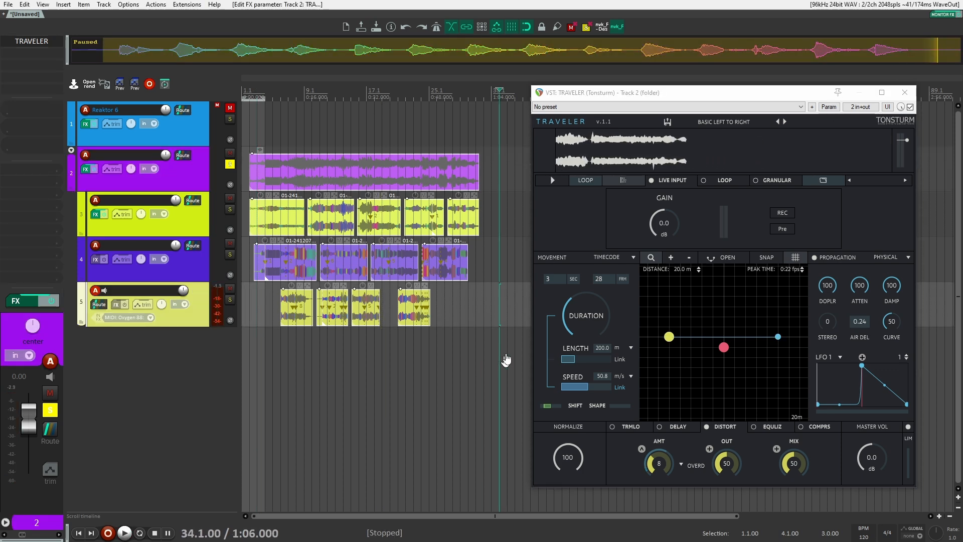
{"action": "left_click_drag", "start_coordinate": [481, 331], "coordinate": [499, 358]}
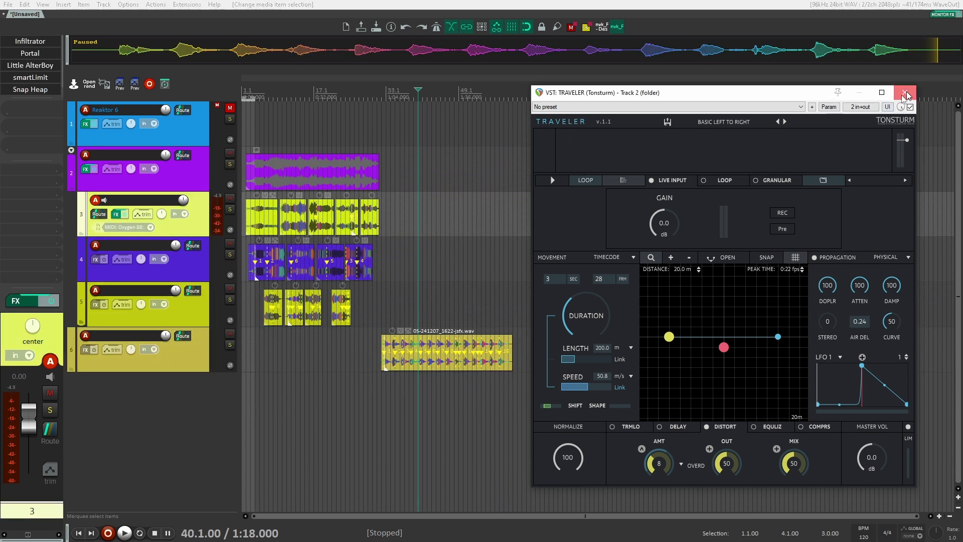
{"action": "left_click", "coordinate": [904, 92]}
{"action": "left_click", "coordinate": [471, 230]}
{"action": "left_click_drag", "start_coordinate": [565, 224], "coordinate": [248, 377]}
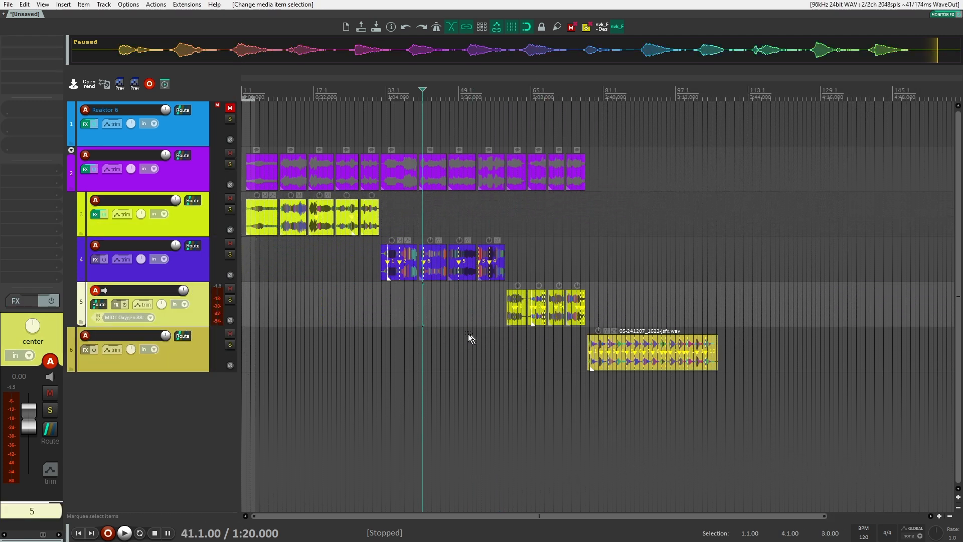
Create render regions for all the folder's items and load the 192k settings preset for the render.
{"action": "left_click_drag", "start_coordinate": [634, 308], "coordinate": [260, 207]}
{"action": "key", "text": "shift+r"}
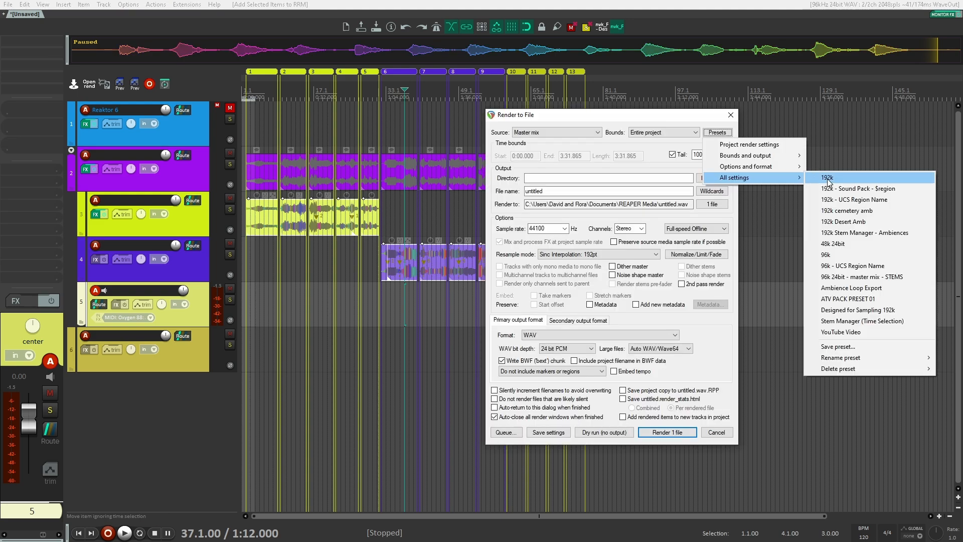
{"action": "left_click", "coordinate": [826, 180]}
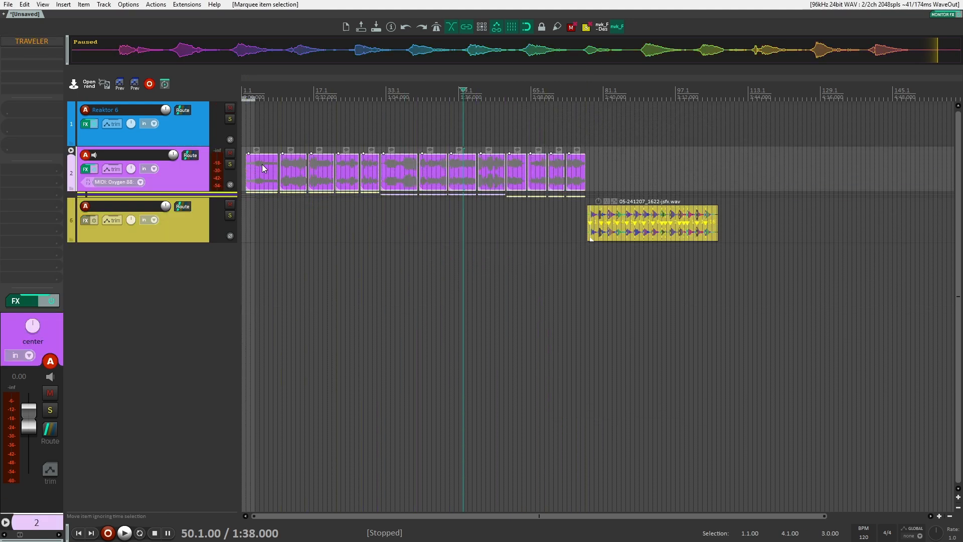
Mute the items in the track 2 folder and open the Reaktor 6 Whoosh instrument on track 1.
{"action": "key", "text": "ctrl+m"}
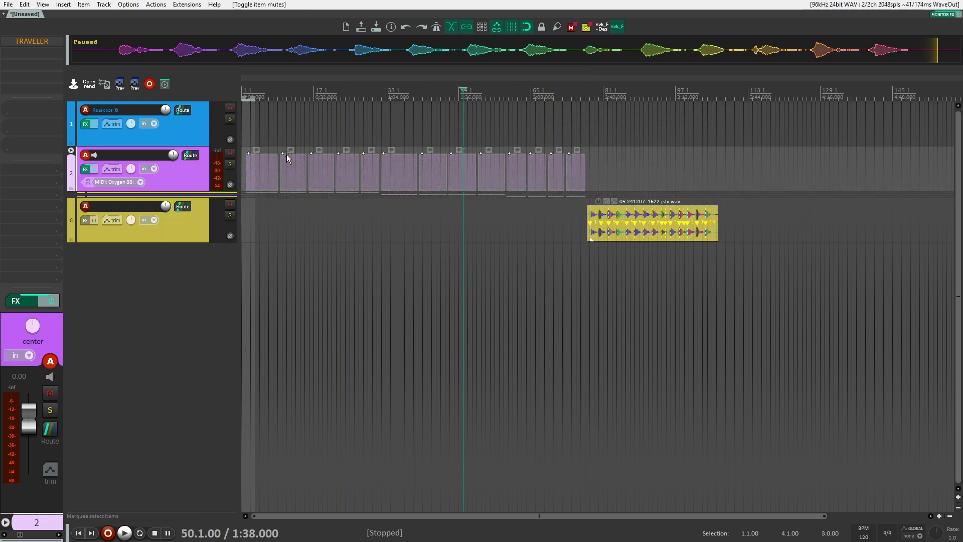
{"action": "left_click", "coordinate": [193, 122]}
{"action": "left_click", "coordinate": [44, 43]}
{"action": "left_click", "coordinate": [735, 118]}
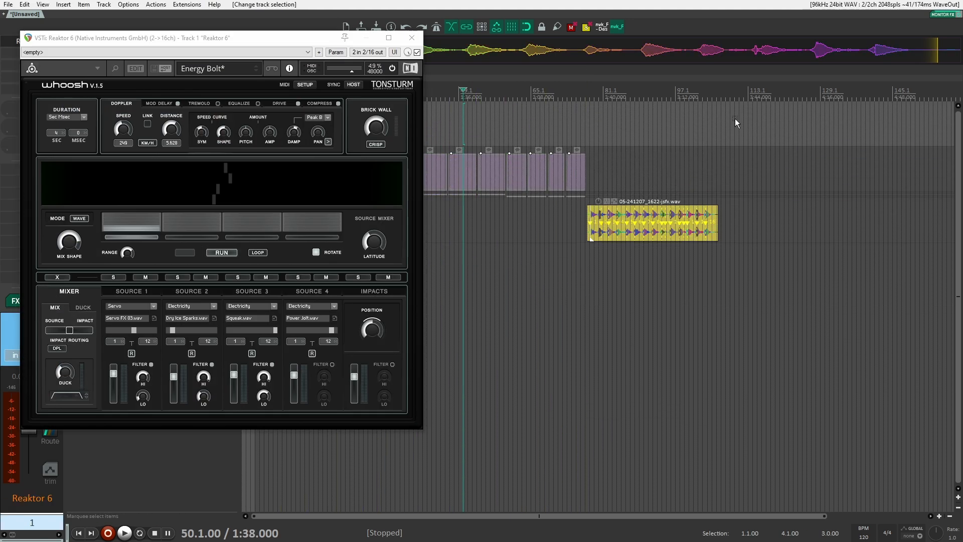
{"action": "left_click_drag", "start_coordinate": [225, 39], "coordinate": [439, 69]}
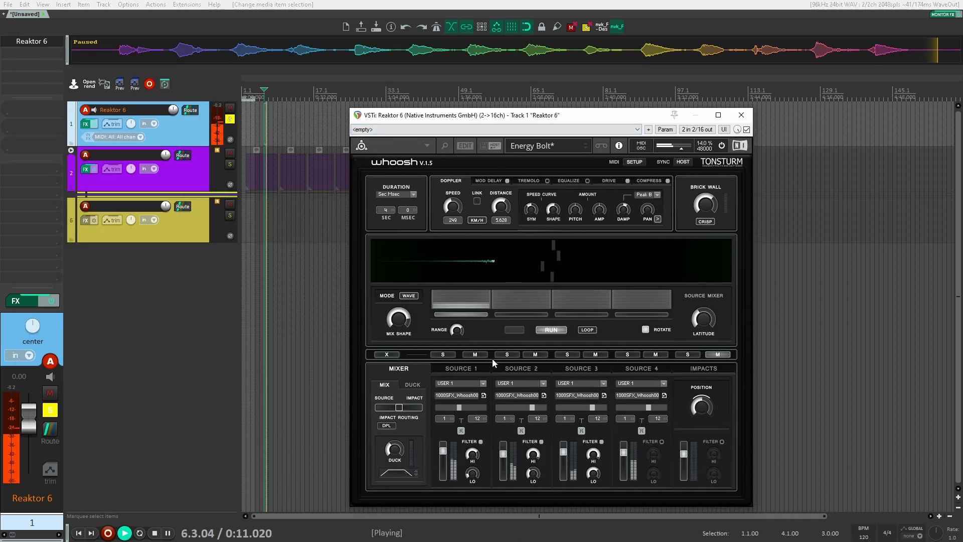
Look through the Whoosh instrument's sources and set its tremolo waveform to sine while recording.
{"action": "left_click", "coordinate": [461, 368]}
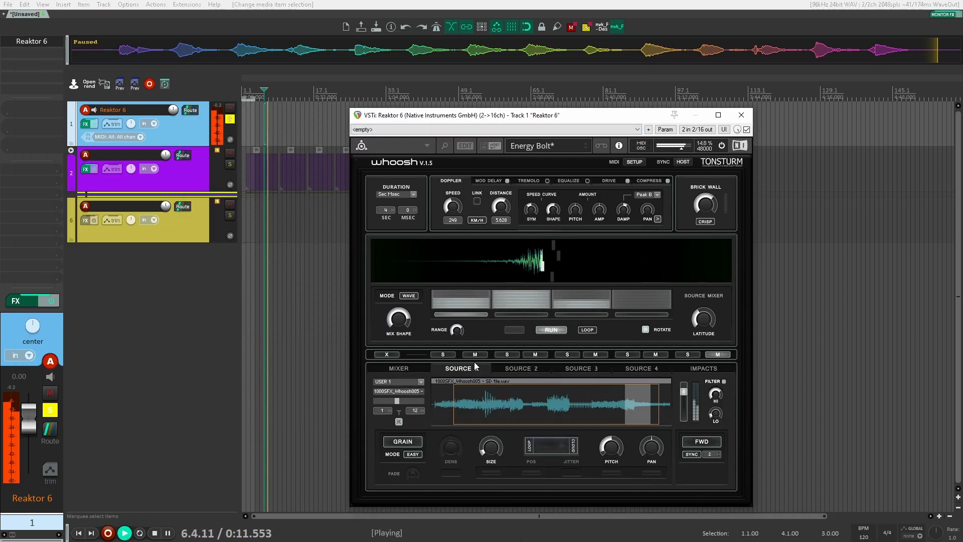
{"action": "left_click", "coordinate": [510, 371]}
{"action": "left_click", "coordinate": [647, 373]}
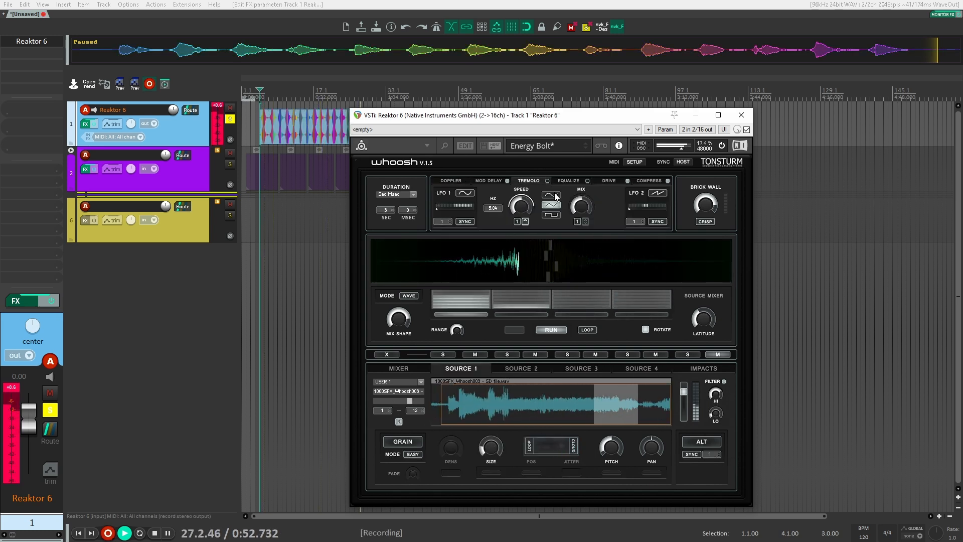
{"action": "left_click", "coordinate": [551, 195]}
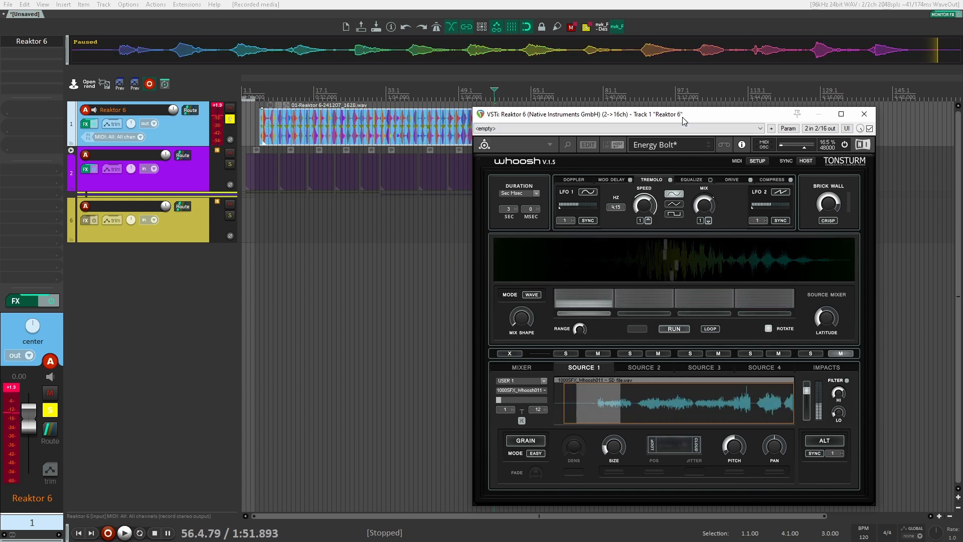
{"action": "left_click_drag", "start_coordinate": [684, 120], "coordinate": [782, 154]}
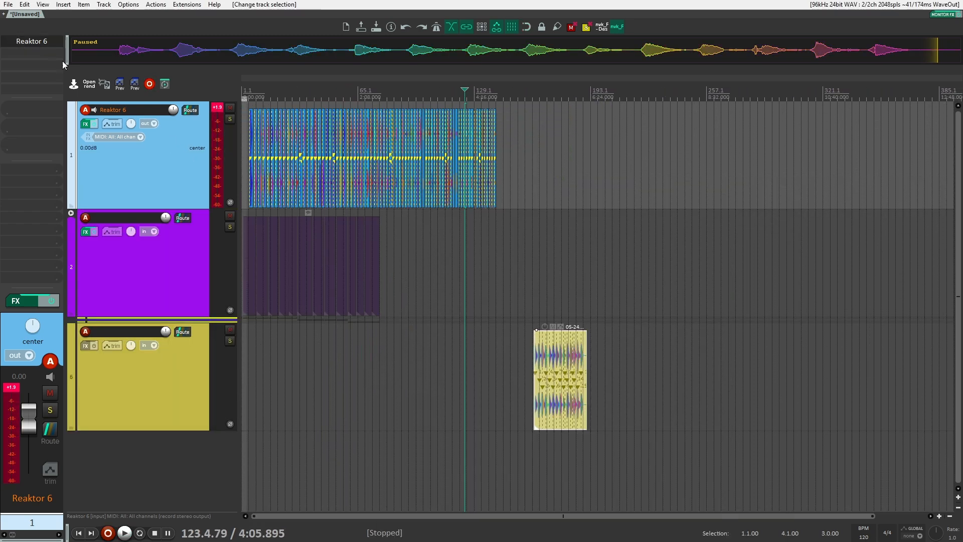
Close the Whoosh instrument and dynamically split the track 6 recording when the gate opens and closes, removing silent areas.
{"action": "left_click", "coordinate": [32, 42]}
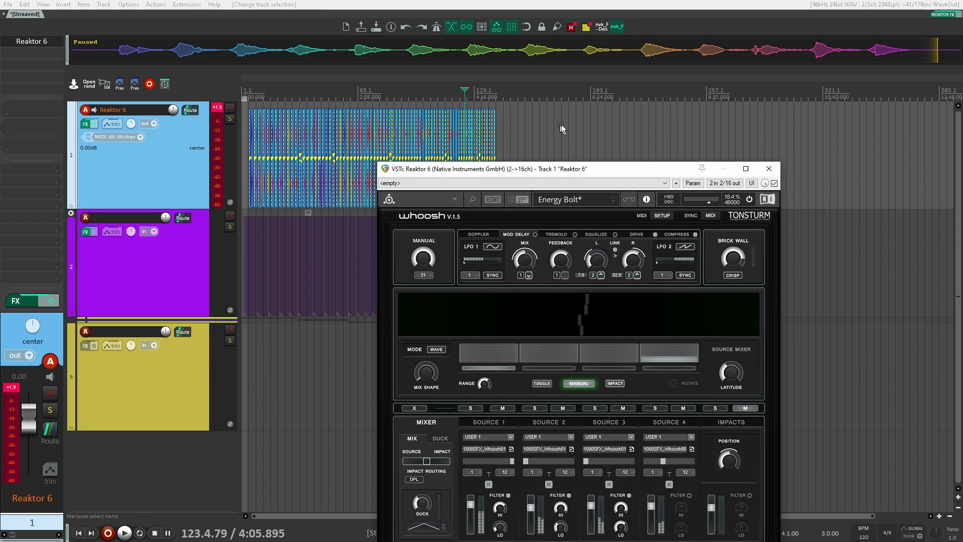
{"action": "left_click", "coordinate": [768, 169]}
{"action": "key", "text": "d"}
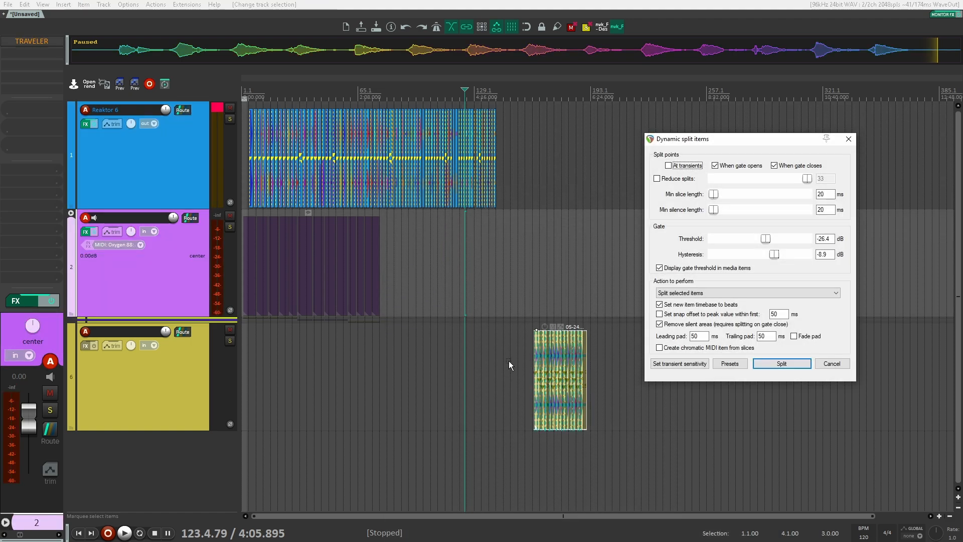
{"action": "key", "text": "Return"}
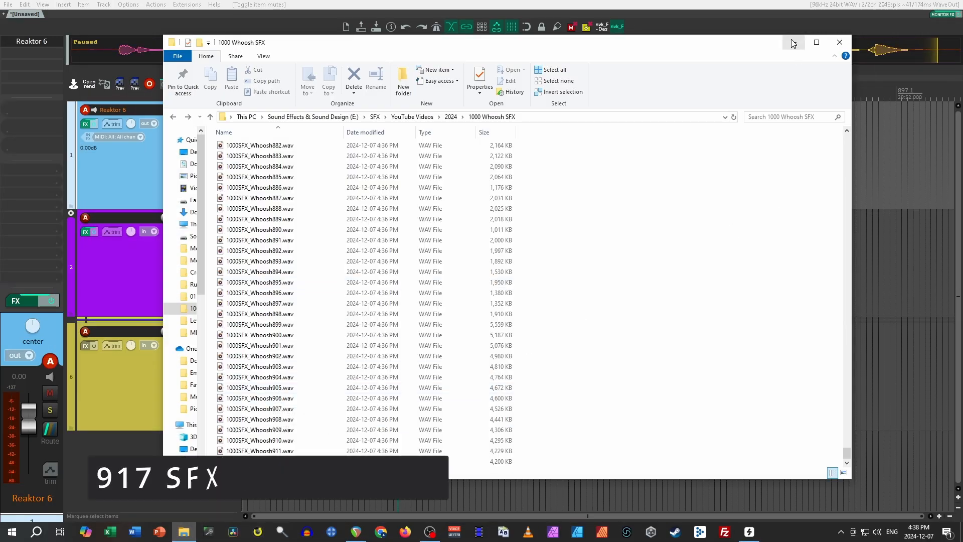
Add a new track below track 6 and run the script that generates layered whooshes in a folder.
{"action": "left_click", "coordinate": [793, 43]}
{"action": "left_click", "coordinate": [196, 385]}
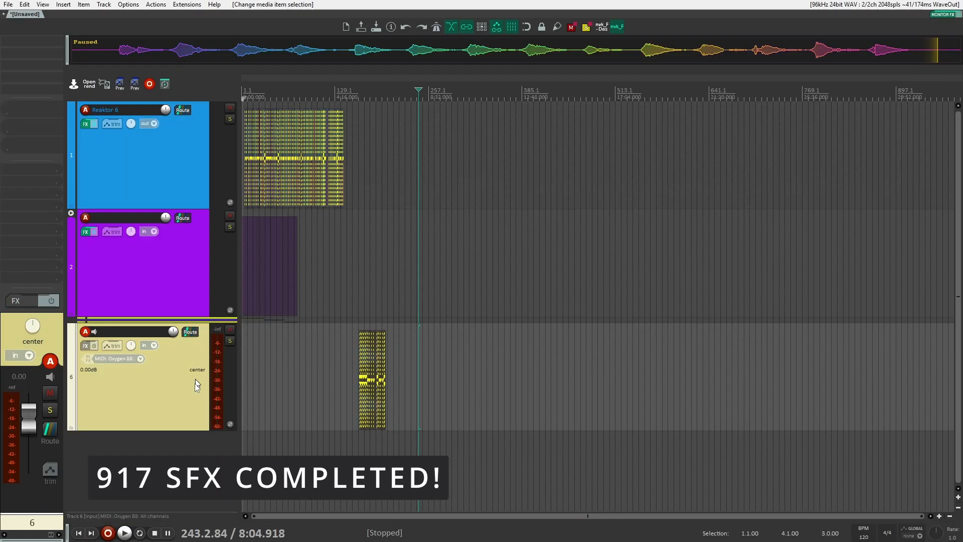
{"action": "double_click", "coordinate": [167, 448]}
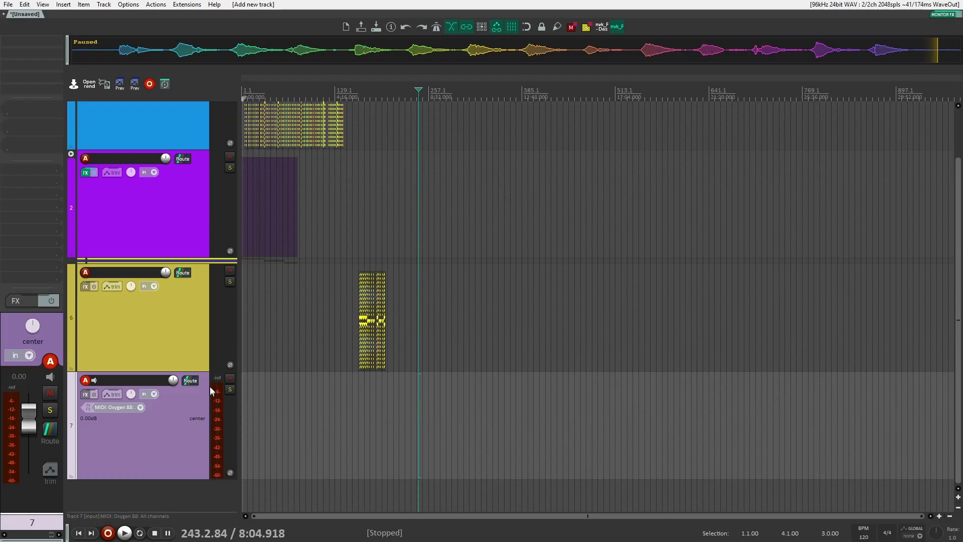
{"action": "key", "text": "ctrl+alt+x"}
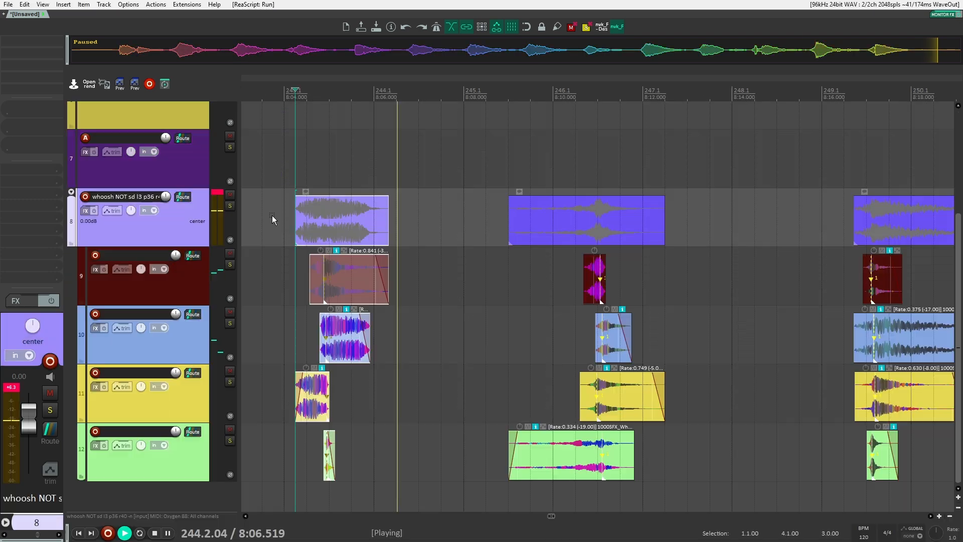
Audition the generated layered whooshes in the track 8 folder one after another.
{"action": "key", "text": "Right"}
{"action": "scroll", "coordinate": [272, 215], "scroll_direction": "down", "scroll_amount": 2}
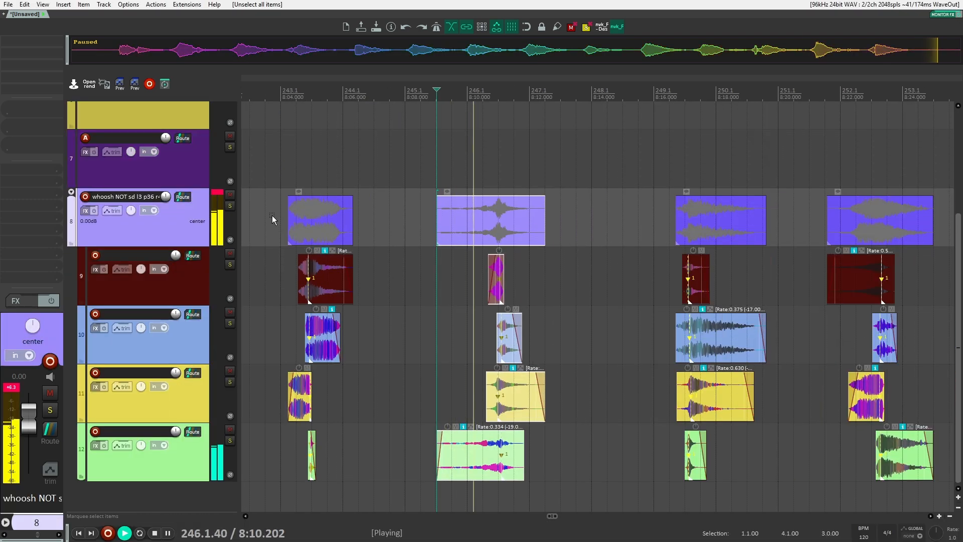
{"action": "key", "text": "Right"}
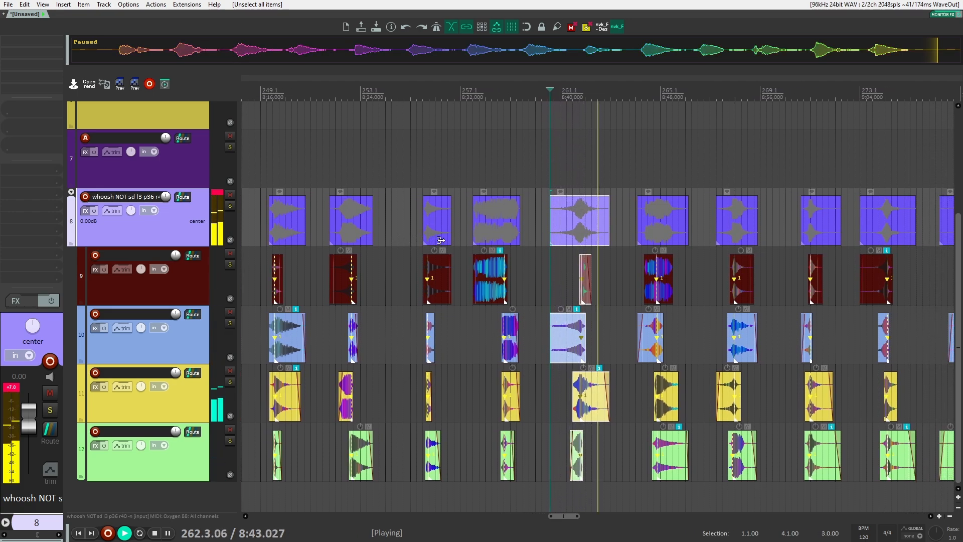
{"action": "key", "text": "Right"}
{"action": "key", "text": "Right"}
{"action": "key", "text": "Right"}
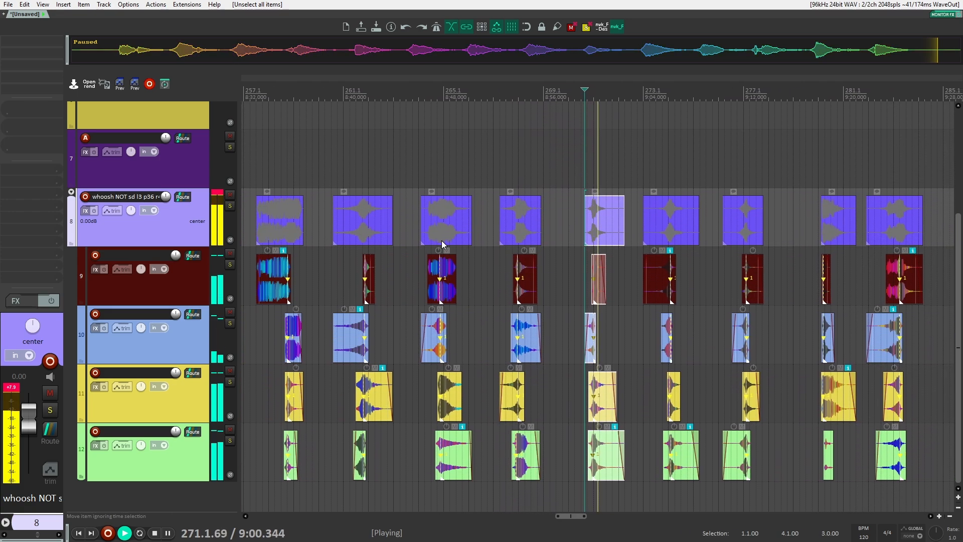
{"action": "key", "text": "Right"}
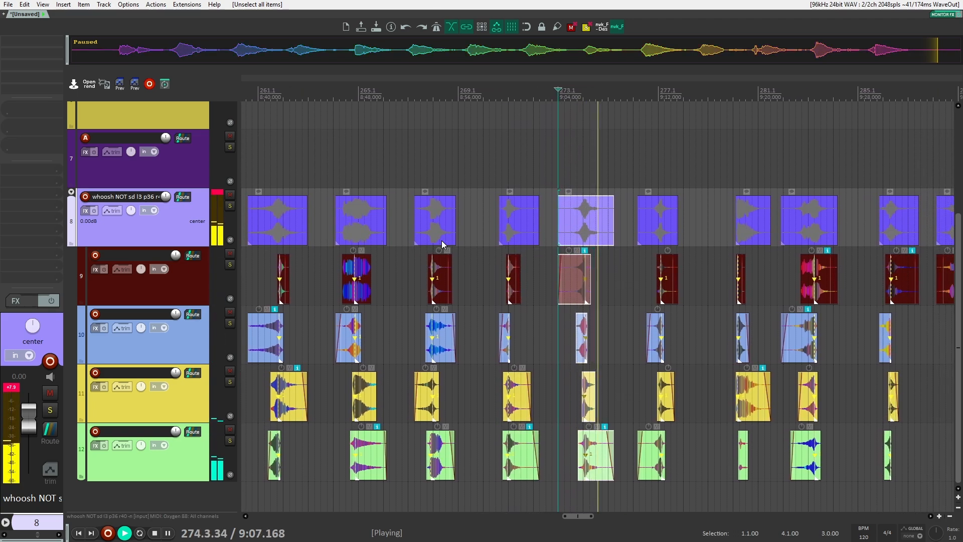
{"action": "key", "text": "Right"}
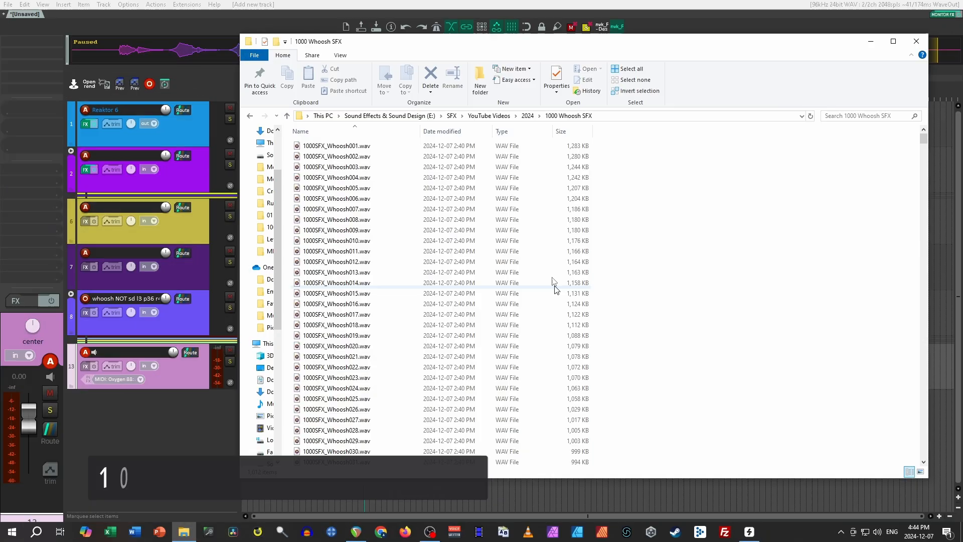
Insert all rendered WAV files from the 1000 Whoosh SFX folder onto track 13.
{"action": "left_click", "coordinate": [466, 225]}
{"action": "key", "text": "ctrl+a"}
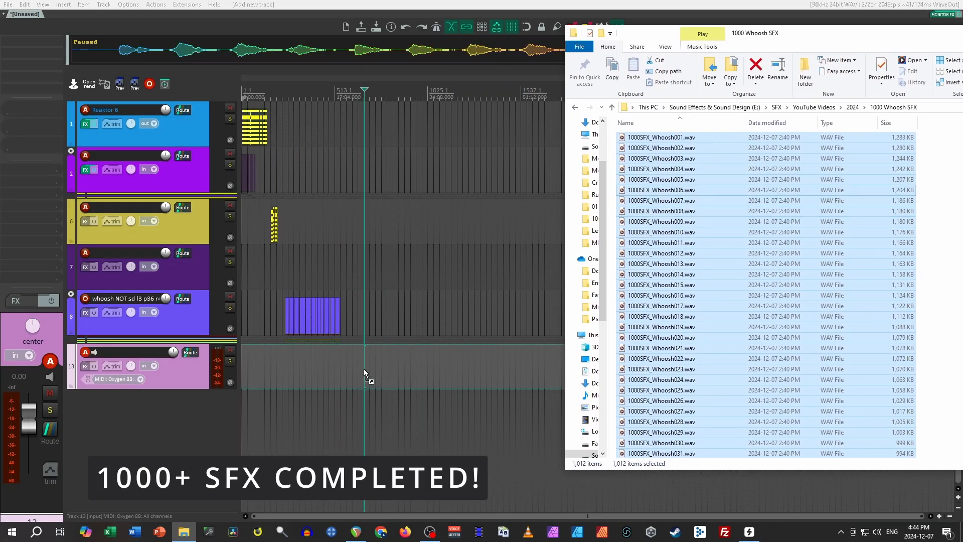
{"action": "left_click_drag", "start_coordinate": [361, 368], "coordinate": [361, 368]}
{"action": "left_click", "coordinate": [524, 301]}
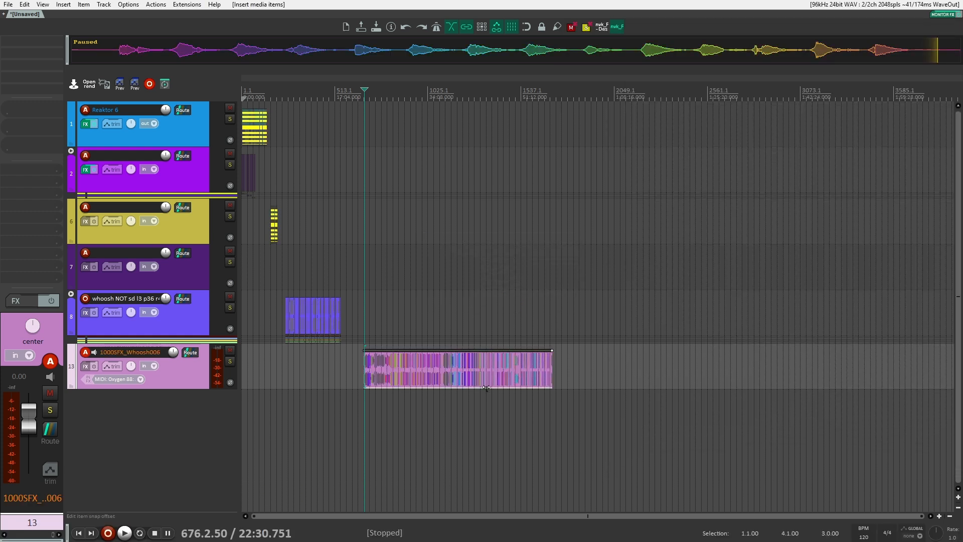
Select all the whoosh items on track 13 and run the item statistics report, then close it and clear the selection.
{"action": "left_click_drag", "start_coordinate": [487, 392], "coordinate": [350, 377]}
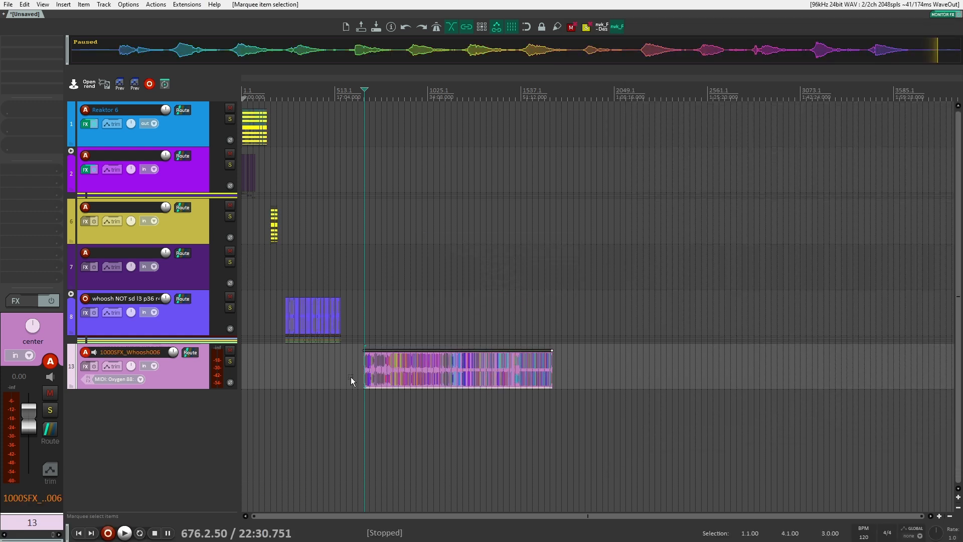
{"action": "key", "text": "ctrl+shift+r"}
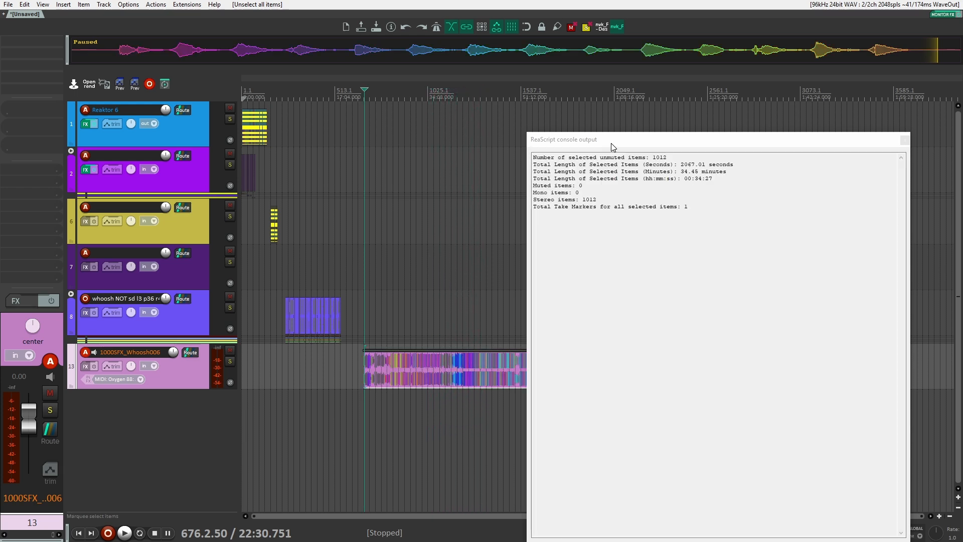
{"action": "left_click", "coordinate": [661, 163]}
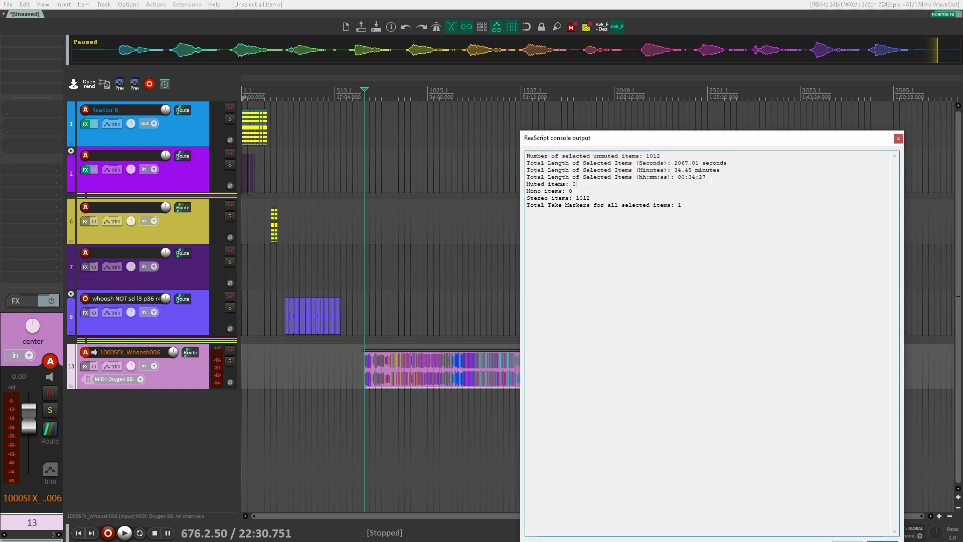
{"action": "left_click", "coordinate": [900, 137]}
{"action": "left_click", "coordinate": [569, 366]}
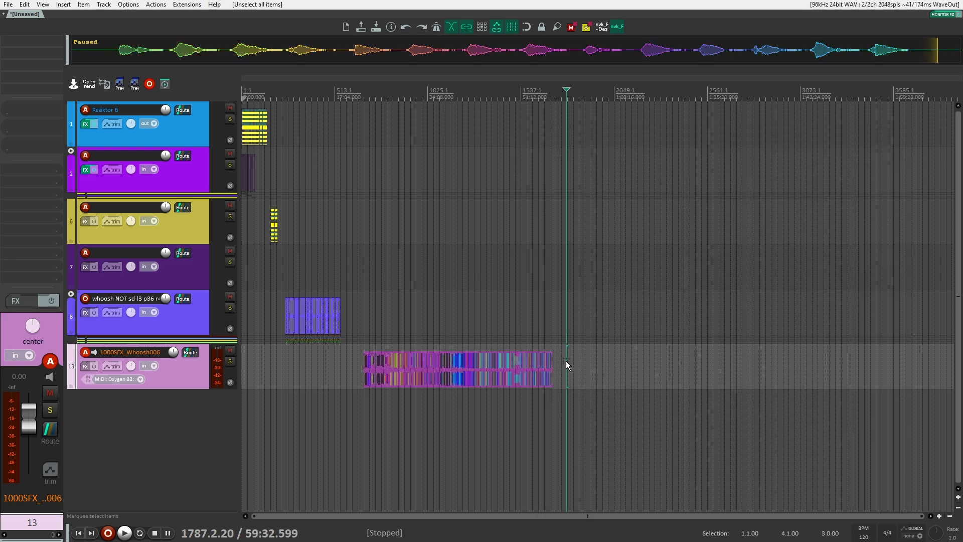
Play the whooshes from the first item on track 13.
{"action": "scroll", "coordinate": [556, 365], "scroll_direction": "up", "scroll_amount": 8}
{"action": "scroll", "coordinate": [351, 371], "scroll_direction": "left", "scroll_amount": 5}
{"action": "scroll", "coordinate": [423, 367], "scroll_direction": "down", "scroll_amount": 5}
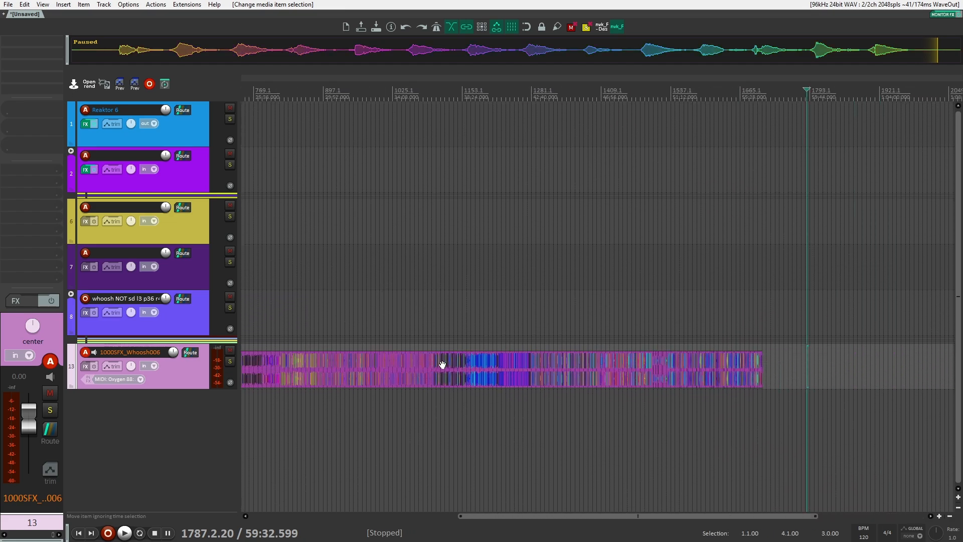
{"action": "scroll", "coordinate": [439, 362], "scroll_direction": "left", "scroll_amount": 3}
{"action": "left_click", "coordinate": [295, 361]}
{"action": "scroll", "coordinate": [295, 361], "scroll_direction": "up", "scroll_amount": 1}
{"action": "scroll", "coordinate": [295, 360], "scroll_direction": "up", "scroll_amount": 3}
{"action": "key", "text": "Tab"}
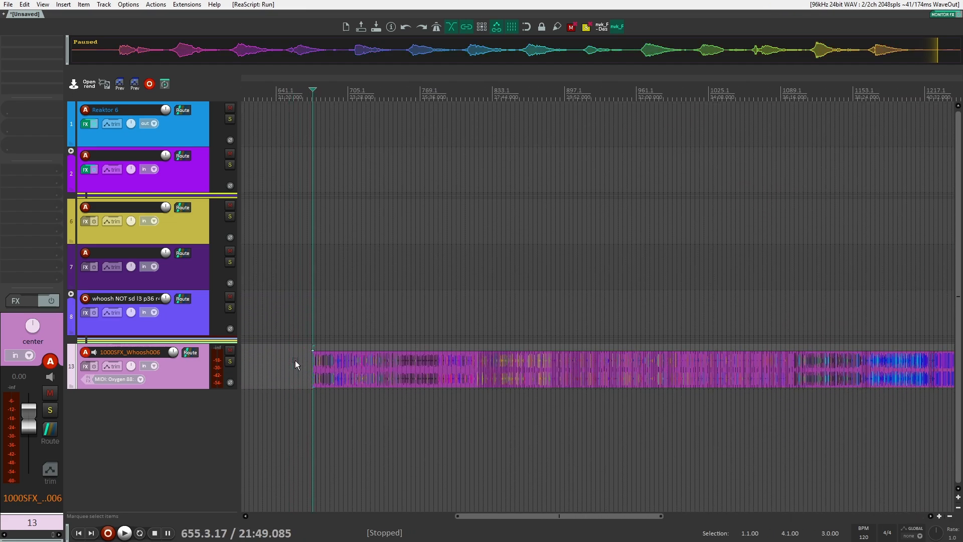
{"action": "key", "text": "space"}
{"action": "scroll", "coordinate": [727, 366], "scroll_direction": "up", "scroll_amount": 5}
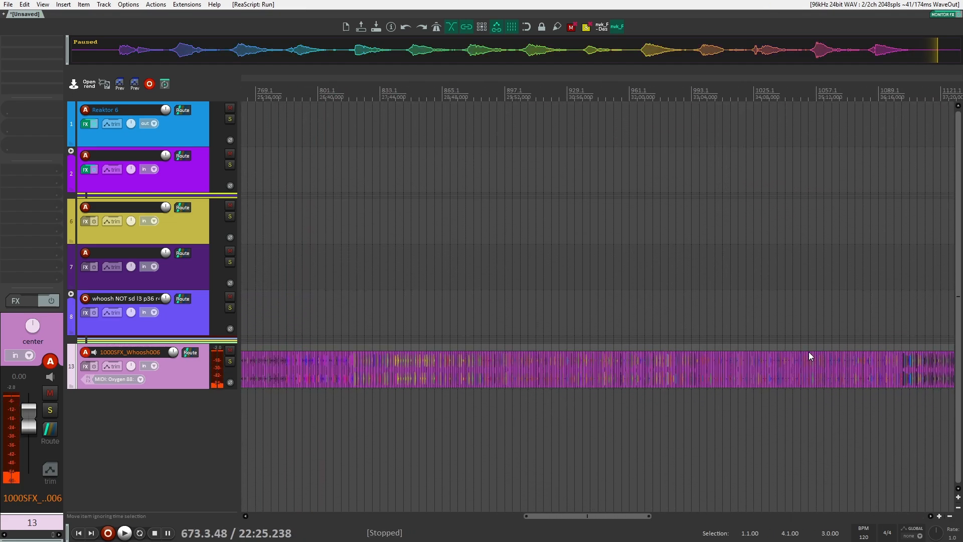
Audition the last few whooshes at the end of track 13.
{"action": "scroll", "coordinate": [817, 358], "scroll_direction": "right", "scroll_amount": 15}
{"action": "scroll", "coordinate": [814, 354], "scroll_direction": "right", "scroll_amount": 6}
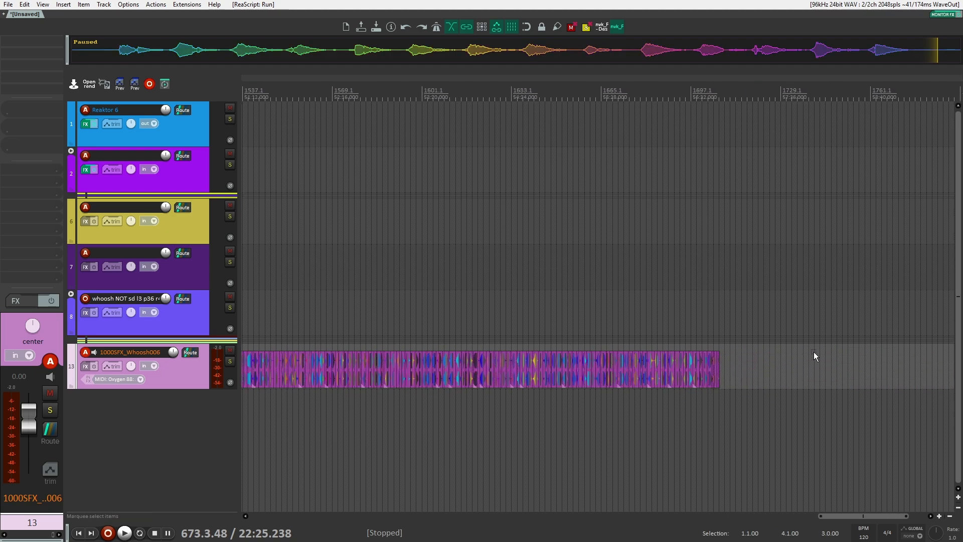
{"action": "scroll", "coordinate": [462, 372], "scroll_direction": "up", "scroll_amount": 8}
{"action": "left_click", "coordinate": [499, 333]}
{"action": "key", "text": "space"}
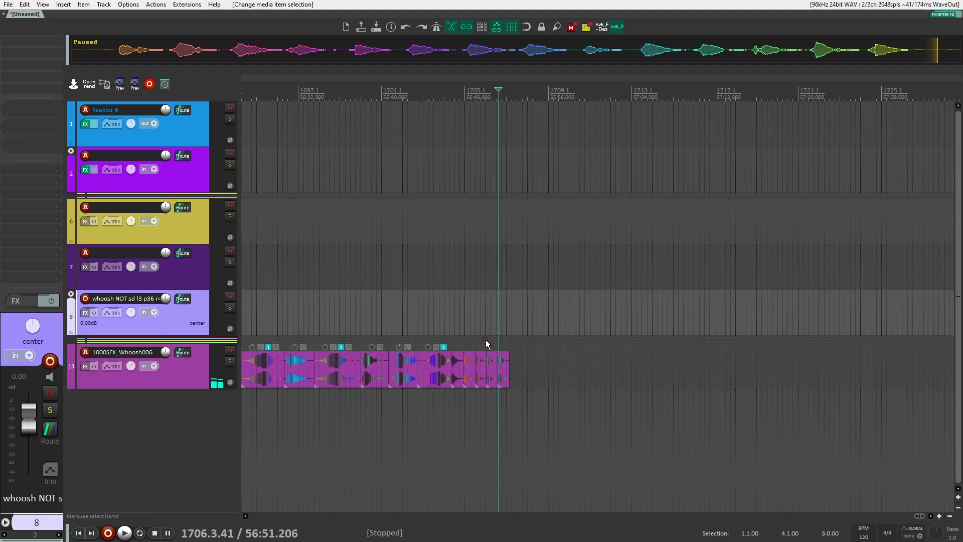
{"action": "left_click", "coordinate": [423, 336]}
{"action": "key", "text": "space"}
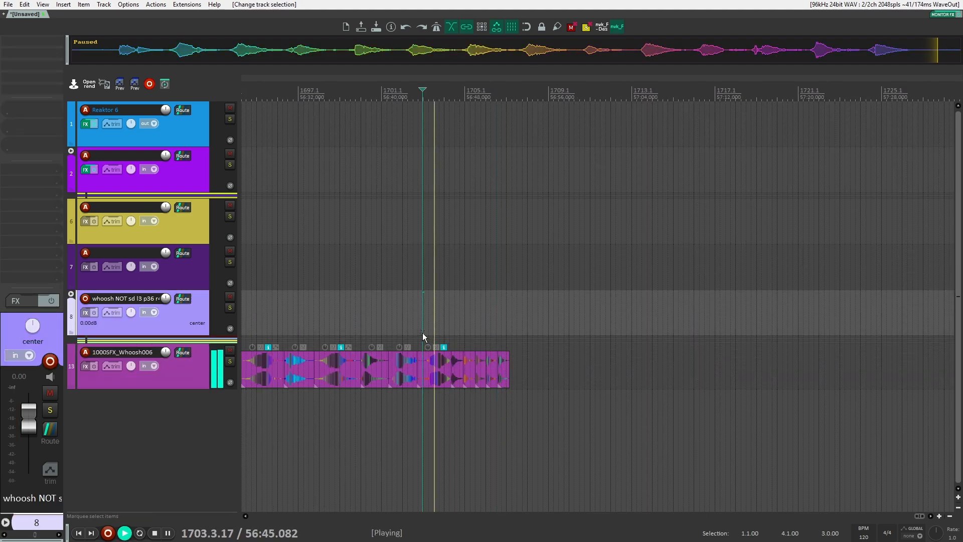